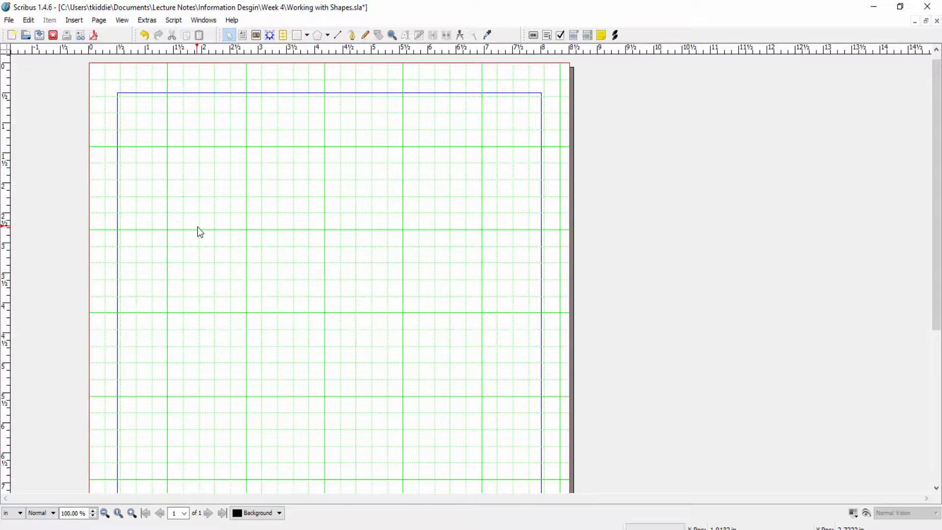
# Draw a trial rectangle inside the page's upper-left margins and delete it
pyautogui.press('s')
pyautogui.moveTo(146, 133); pyautogui.dragTo(253, 197)
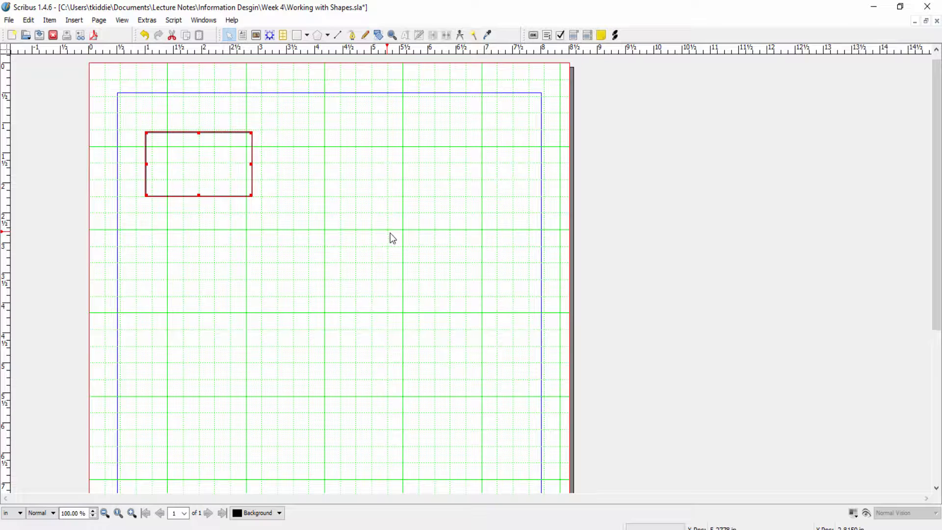
pyautogui.press('Delete')
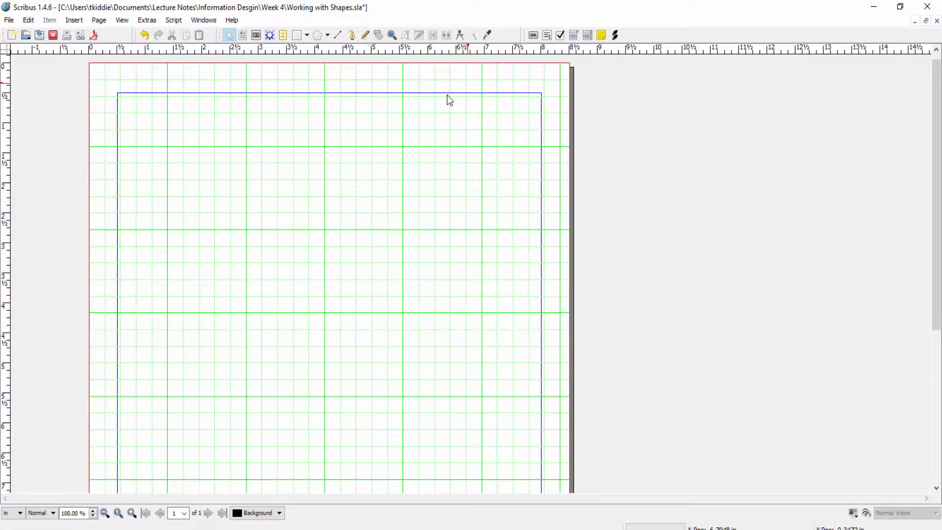
# Draw an upward-pointing triangle from the default shapes in the upper part of the page, about 3 in wide
pyautogui.click(71, 21)
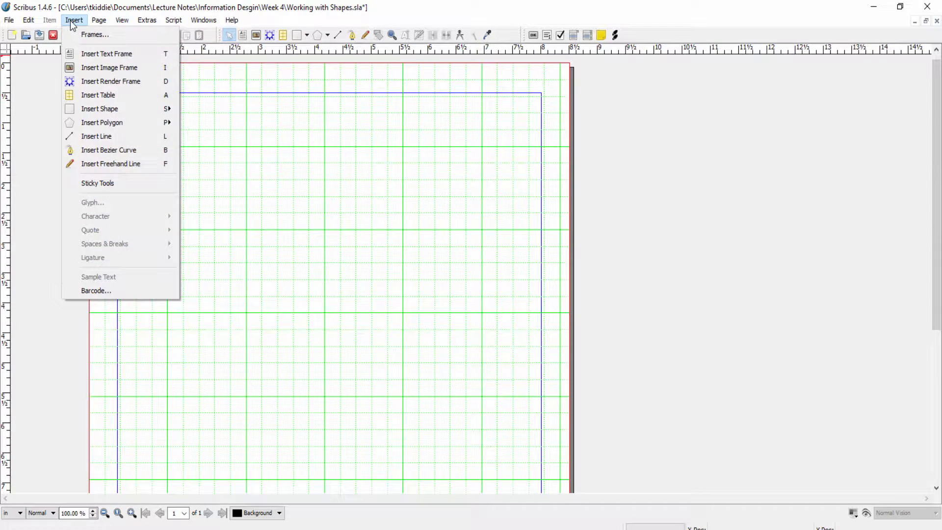
pyautogui.moveTo(134, 128)
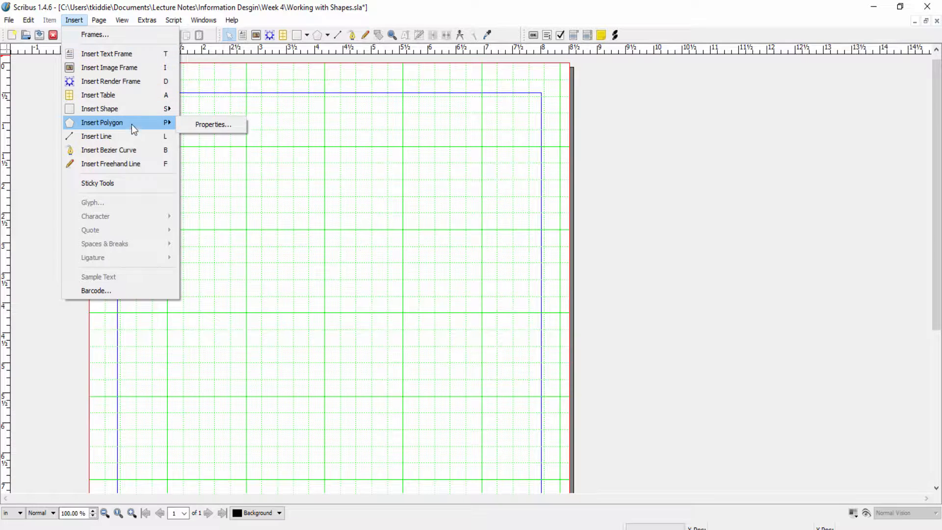
pyautogui.moveTo(137, 111)
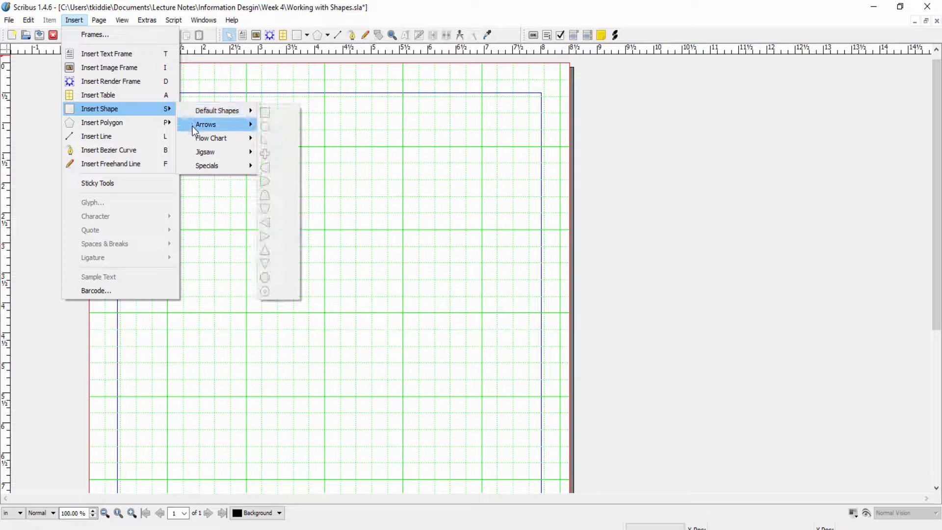
pyautogui.moveTo(197, 159)
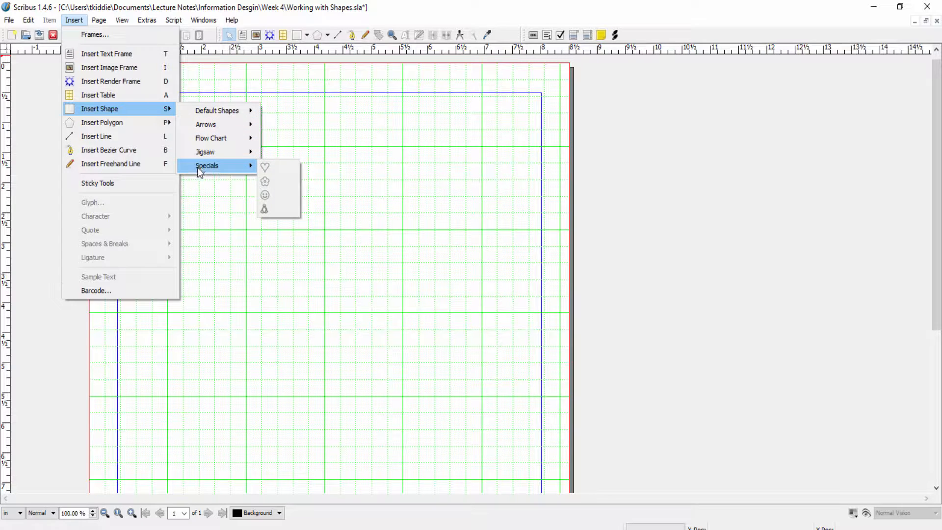
pyautogui.moveTo(226, 111)
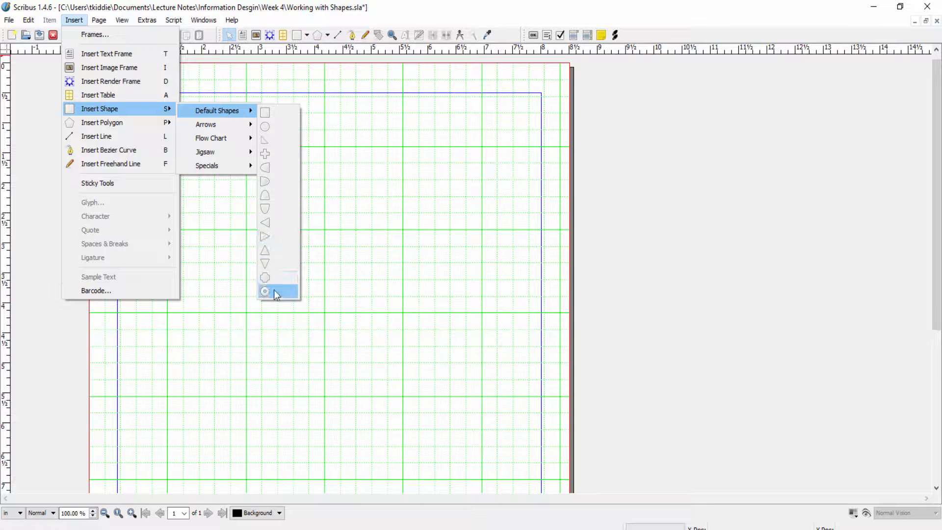
pyautogui.moveTo(208, 129)
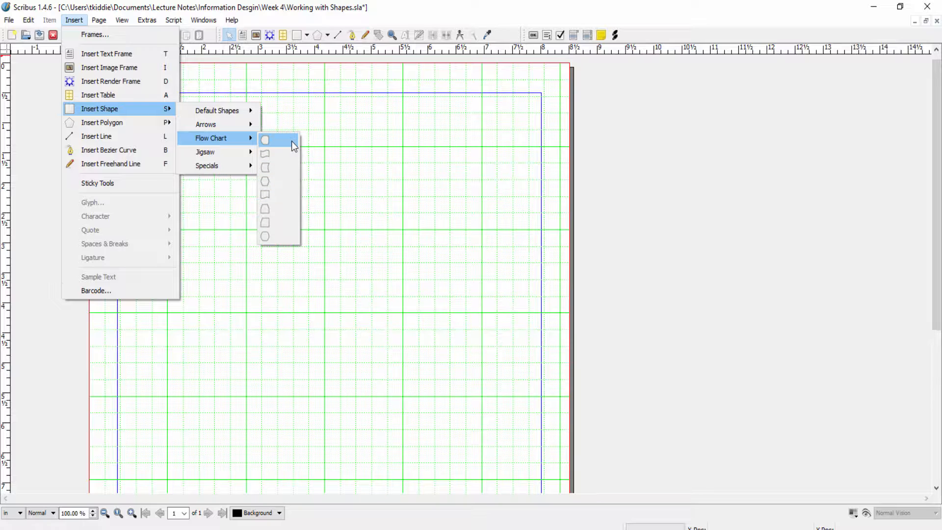
pyautogui.moveTo(233, 158)
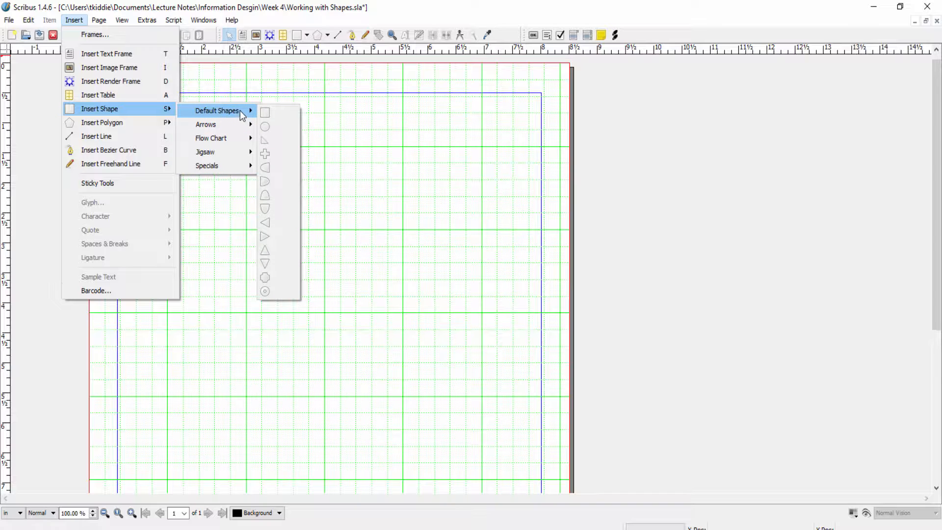
pyautogui.click(272, 252)
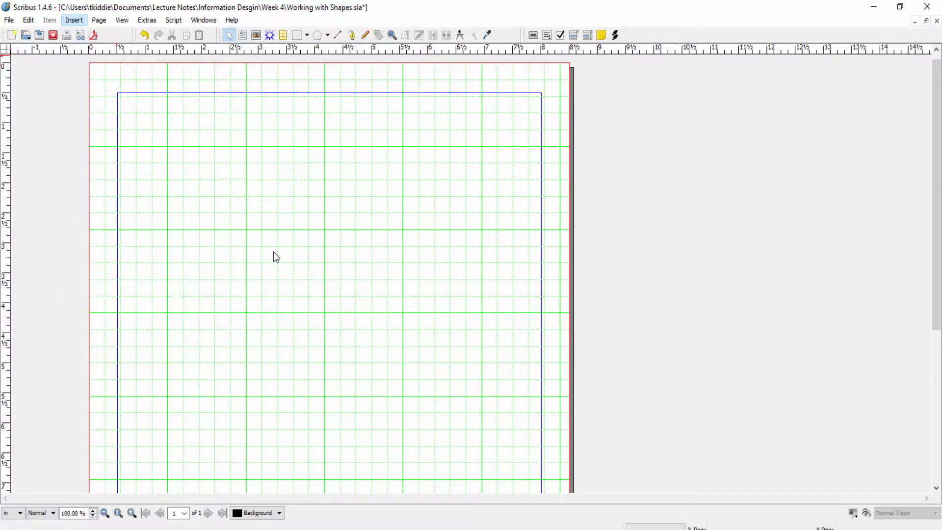
pyautogui.moveTo(184, 134); pyautogui.dragTo(351, 306)
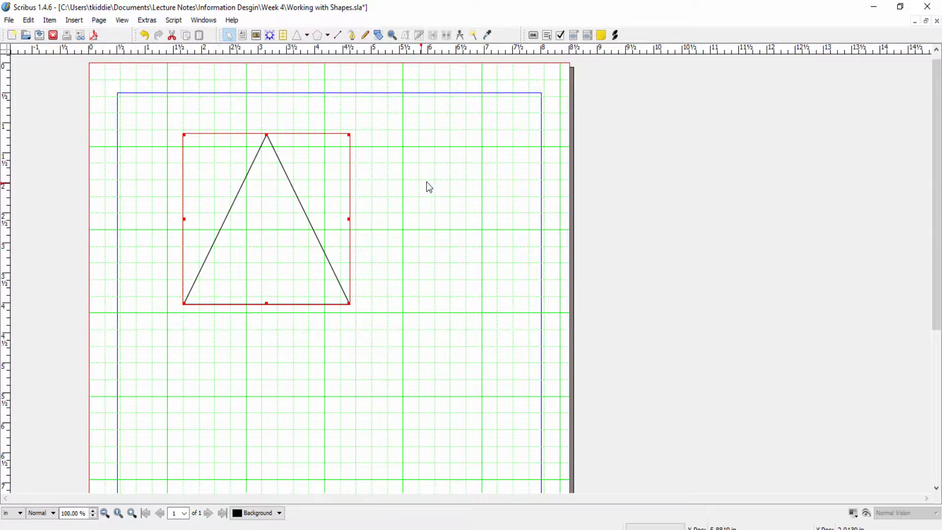
# Examine the document's default Text and Shapes tool settings, including fonts and line styles, and leave them without making changes
pyautogui.click(9, 20)
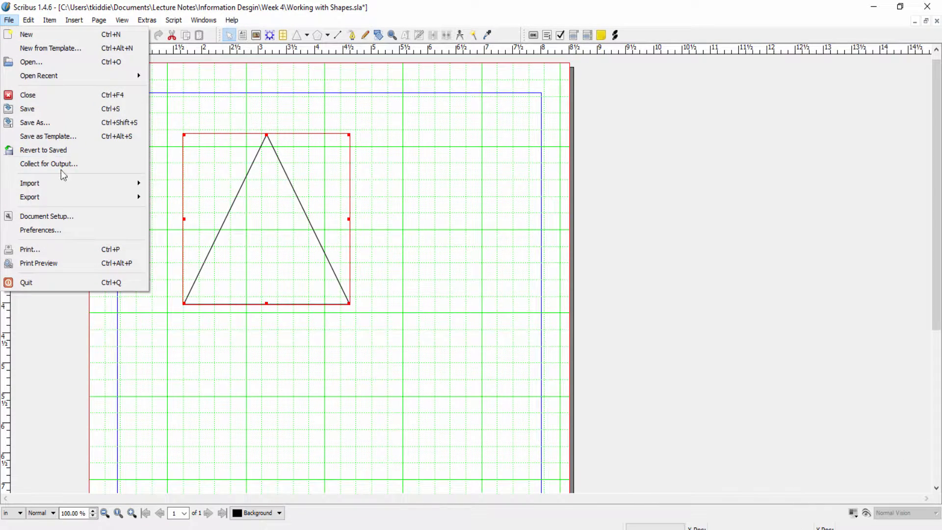
pyautogui.click(55, 215)
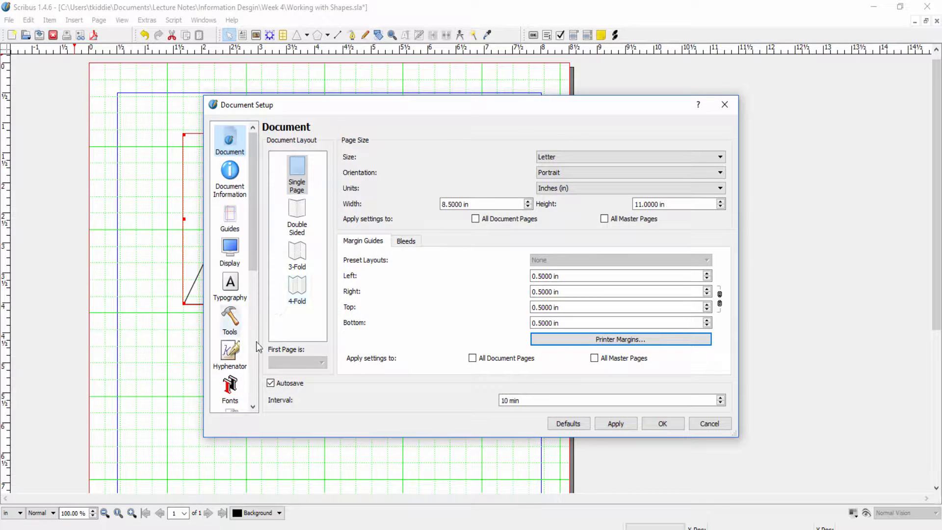
pyautogui.click(230, 319)
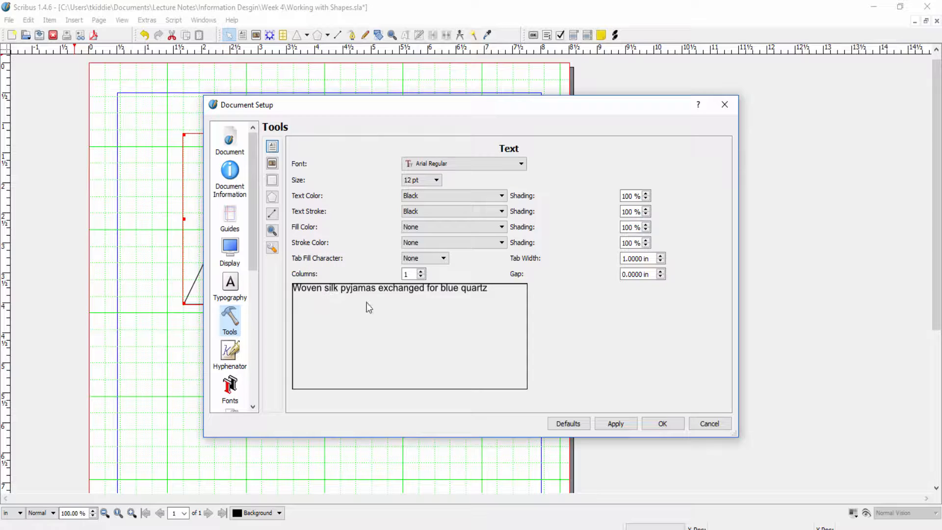
pyautogui.click(520, 164)
pyautogui.click(520, 163)
pyautogui.click(272, 180)
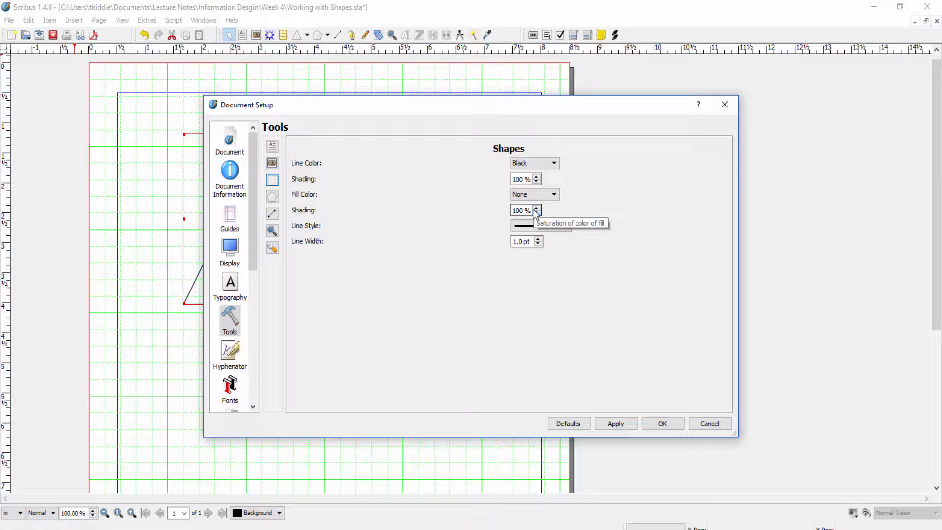
pyautogui.click(569, 230)
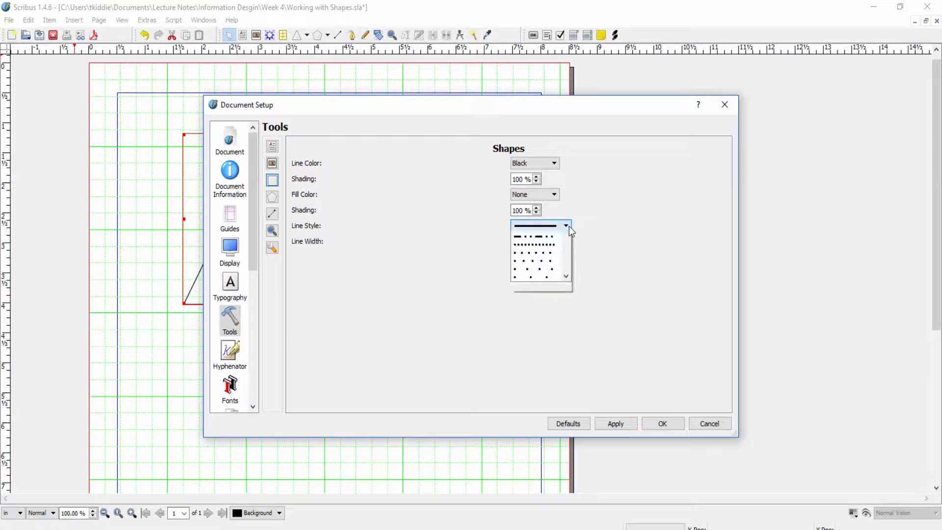
pyautogui.click(570, 226)
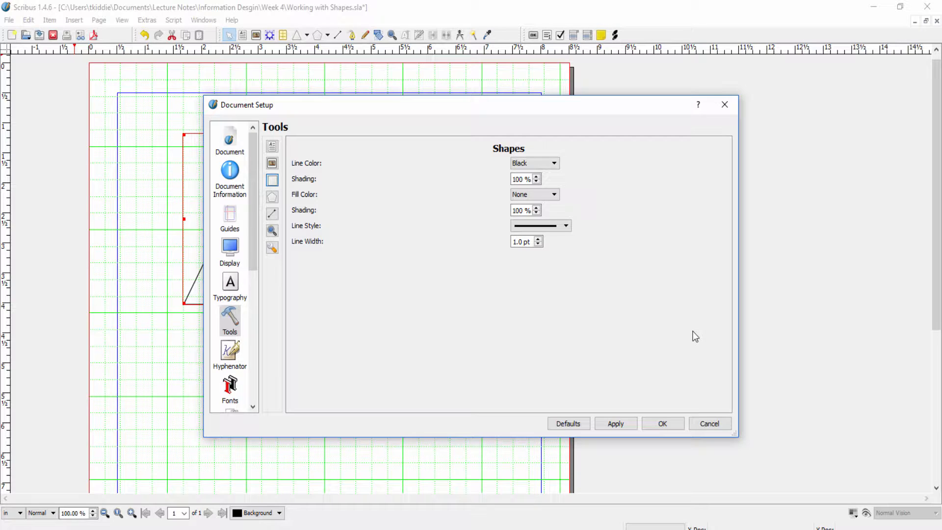
pyautogui.click(709, 423)
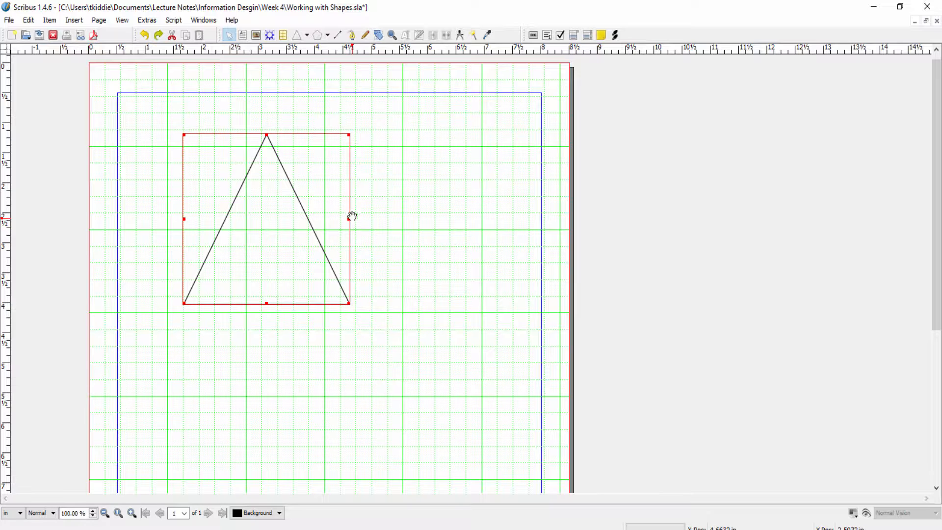
# Stretch the triangle by pulling its right side outward and its lower-right corner further down and outward
pyautogui.moveTo(349, 219); pyautogui.dragTo(490, 214)
pyautogui.moveTo(489, 303); pyautogui.dragTo(506, 381)
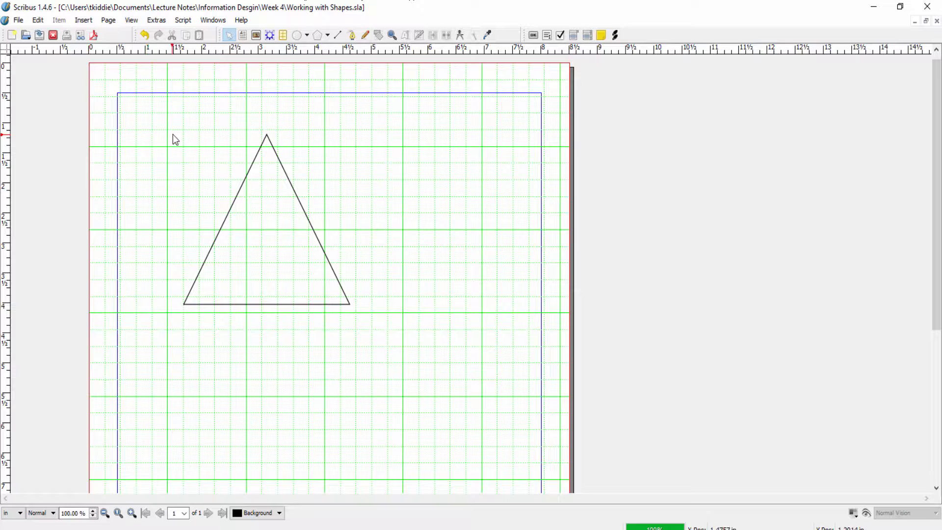
# Place a circle from the default shapes below the triangle by exact size, setting its width to 2.0 in
pyautogui.click(85, 21)
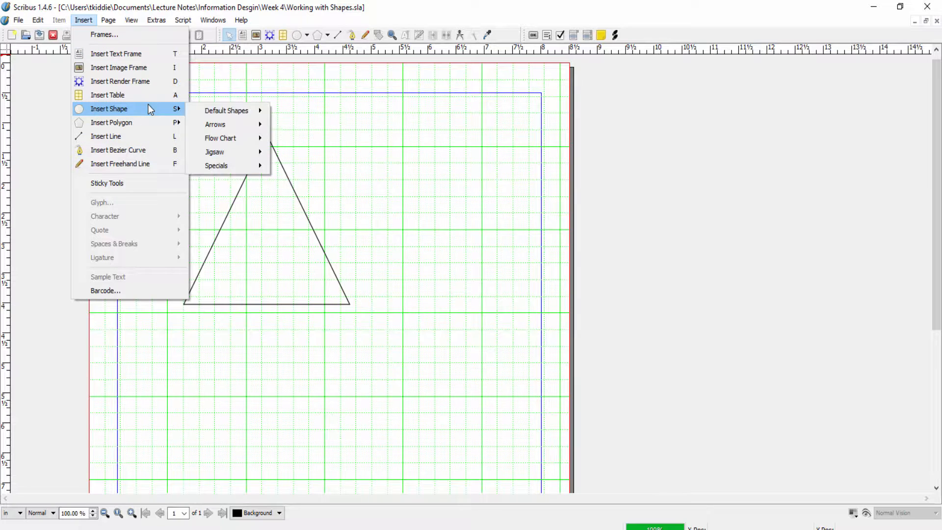
pyautogui.moveTo(239, 113)
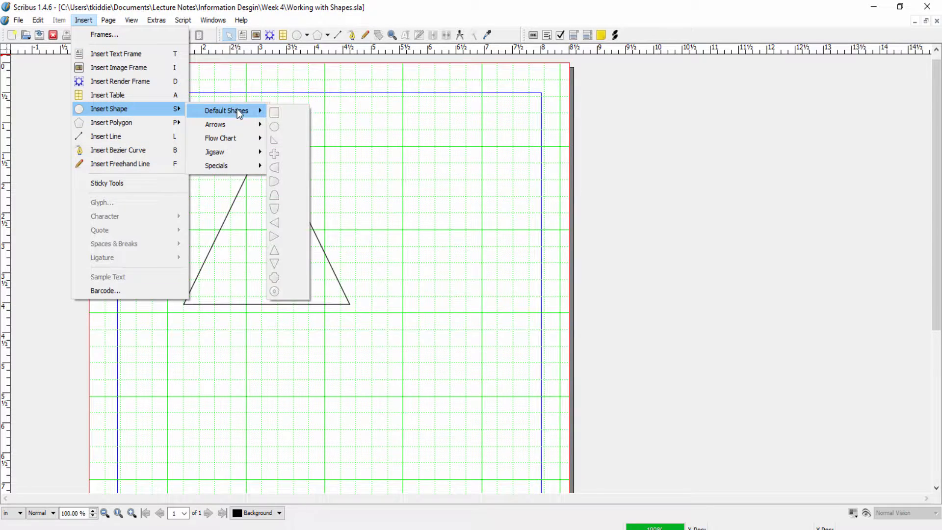
pyautogui.click(286, 129)
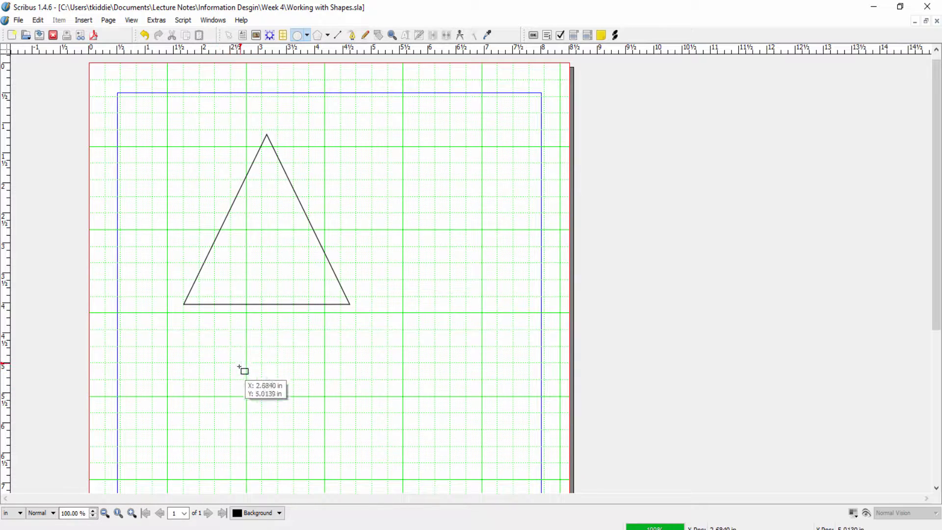
pyautogui.click(300, 355)
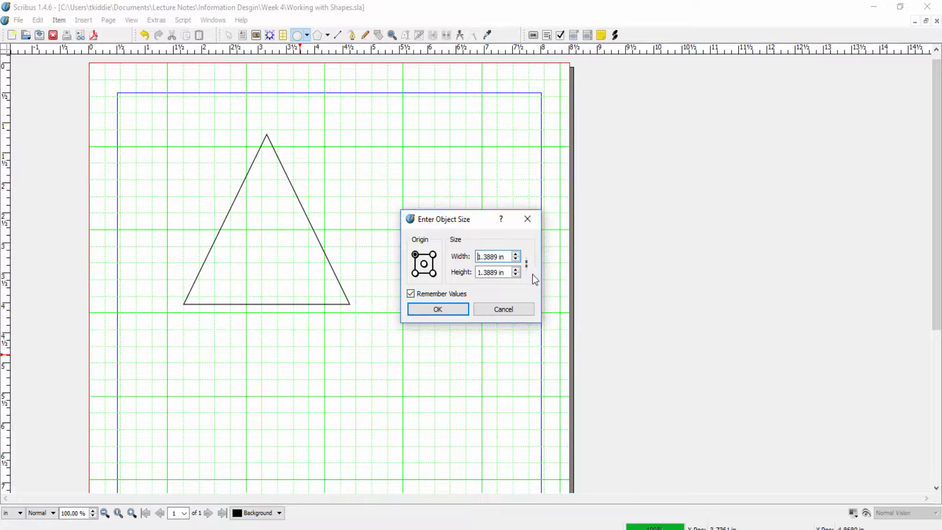
pyautogui.click(516, 254)
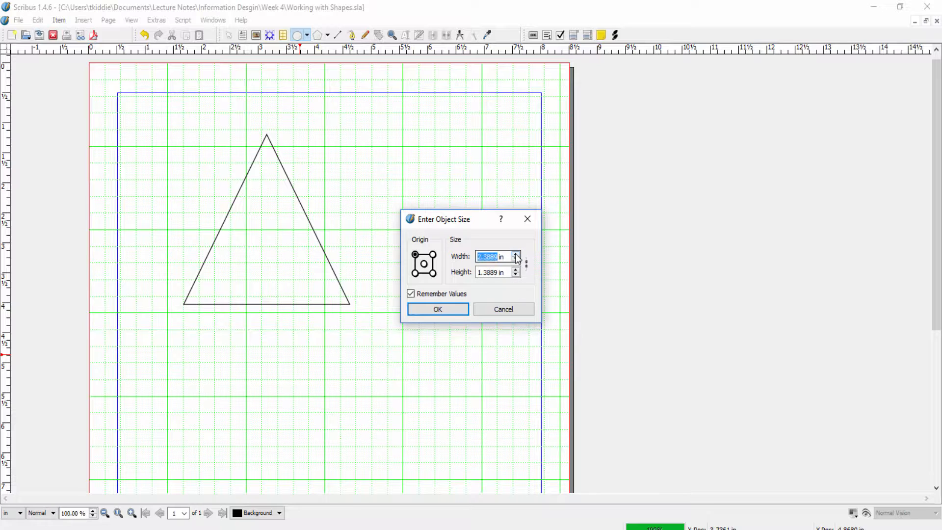
pyautogui.click(516, 259)
pyautogui.click(499, 257)
pyautogui.moveTo(485, 257); pyautogui.dragTo(498, 257)
pyautogui.write('0')
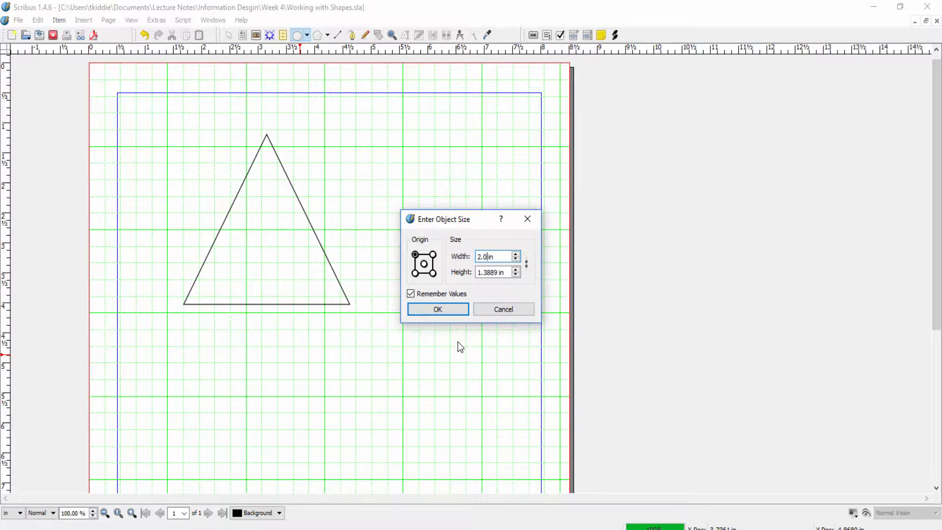
pyautogui.click(508, 366)
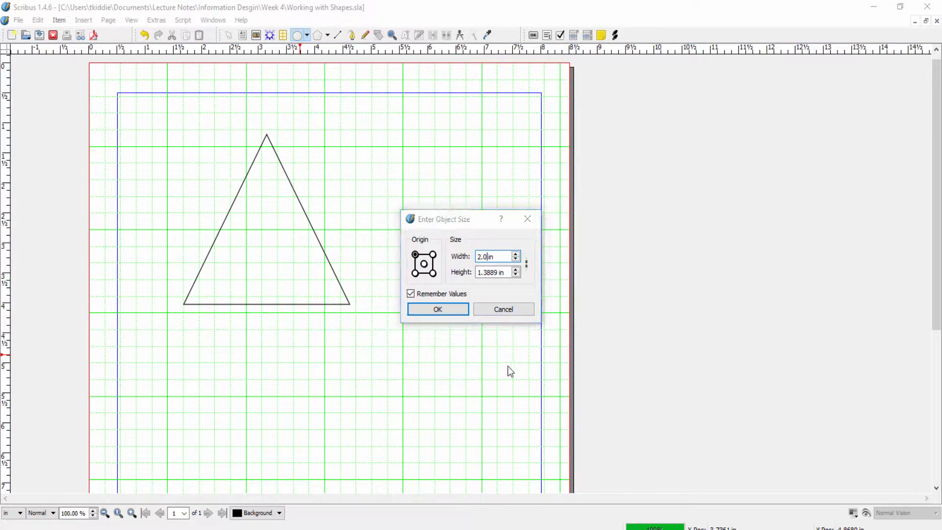
# Link the circle's height to its width, create the circle and deselect it
pyautogui.click(501, 273)
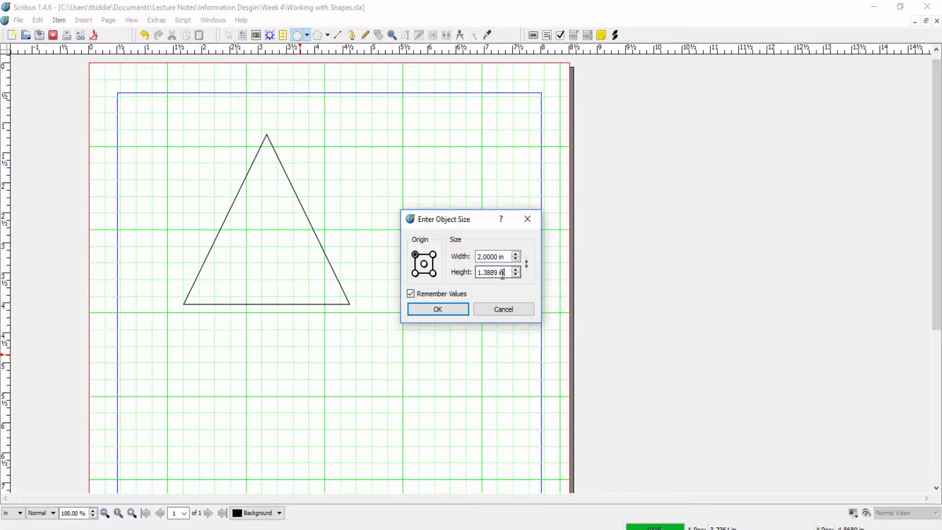
pyautogui.click(527, 264)
pyautogui.click(438, 309)
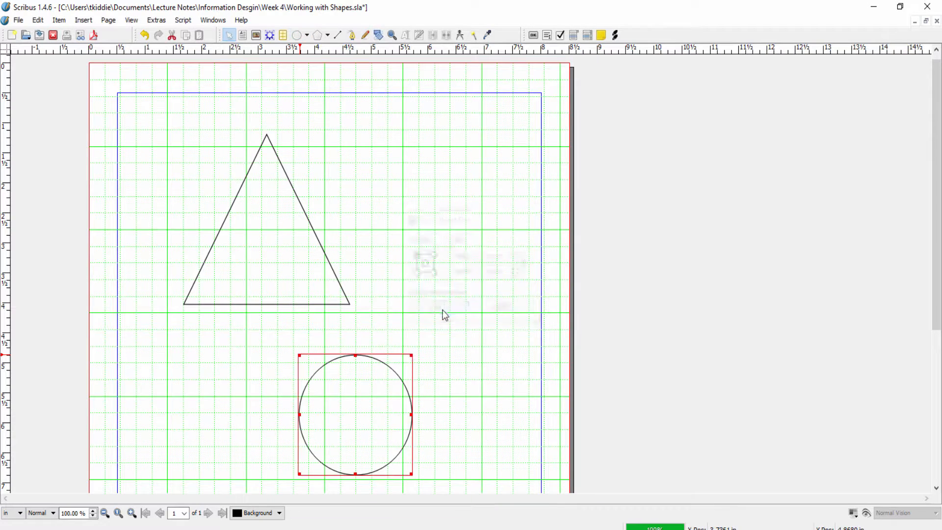
pyautogui.click(500, 421)
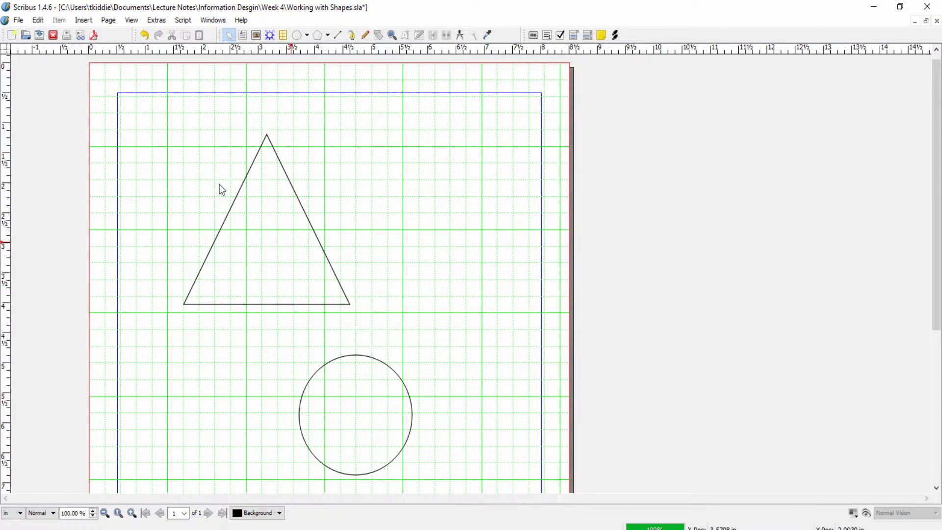
# Set the number of corners to 8 in the polygon properties
pyautogui.click(83, 20)
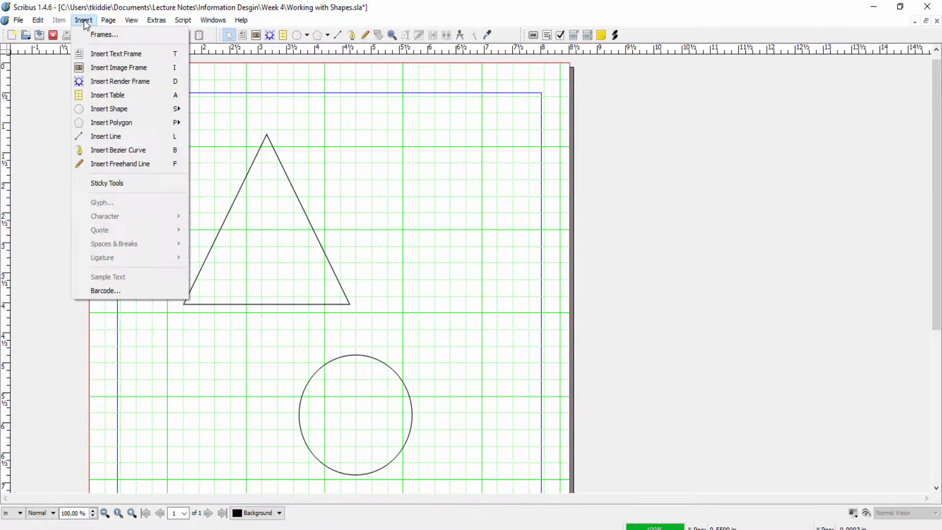
pyautogui.moveTo(162, 122)
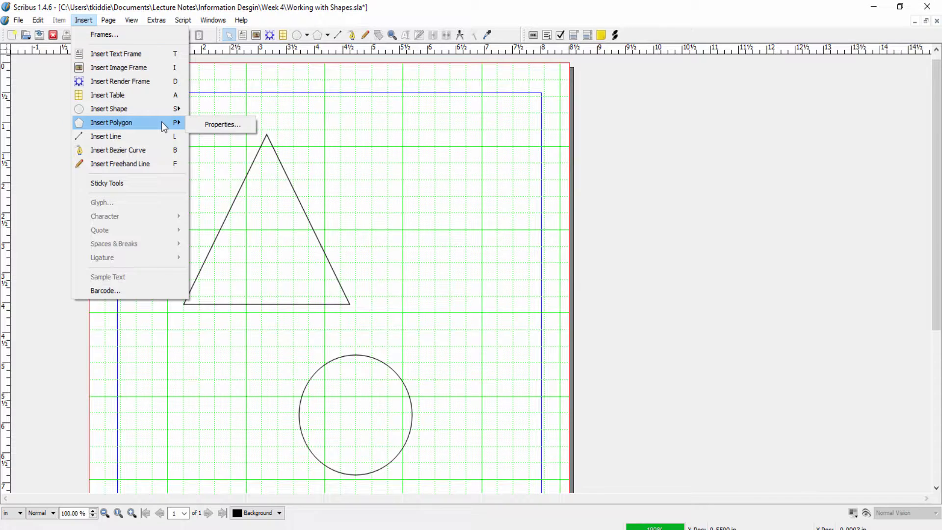
pyautogui.click(218, 125)
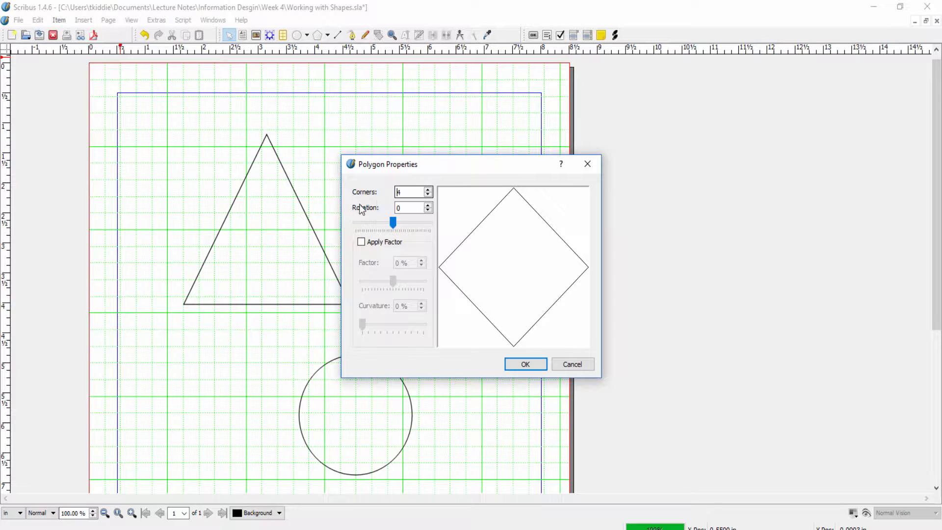
pyautogui.click(404, 195)
pyautogui.click(428, 189)
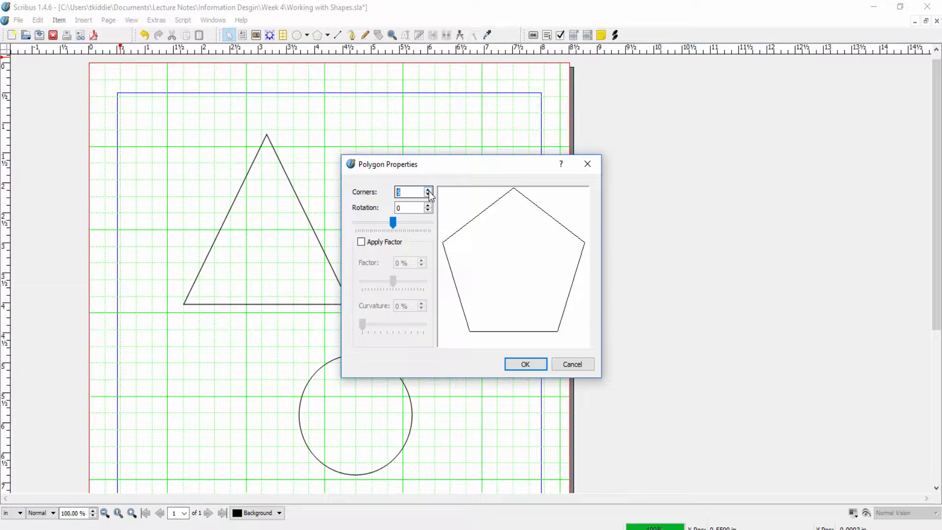
pyautogui.click(429, 189)
pyautogui.click(428, 189)
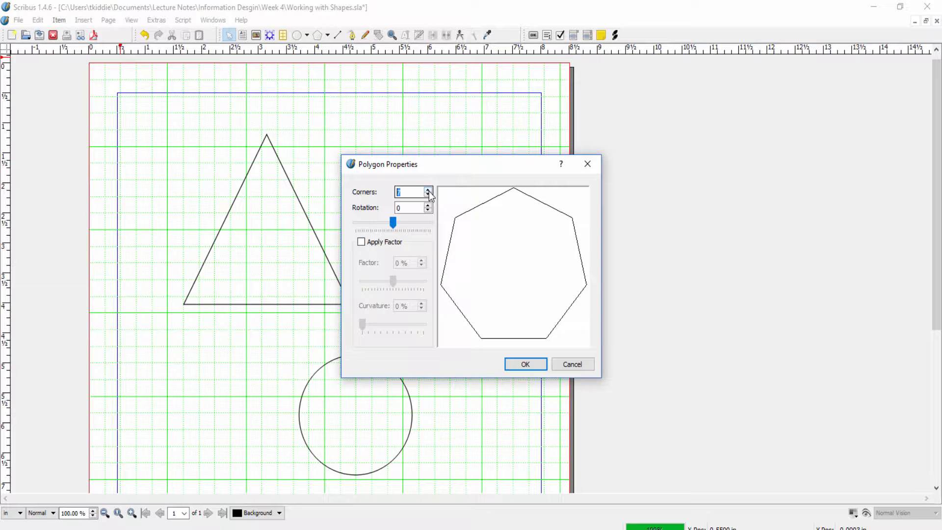
pyautogui.click(428, 190)
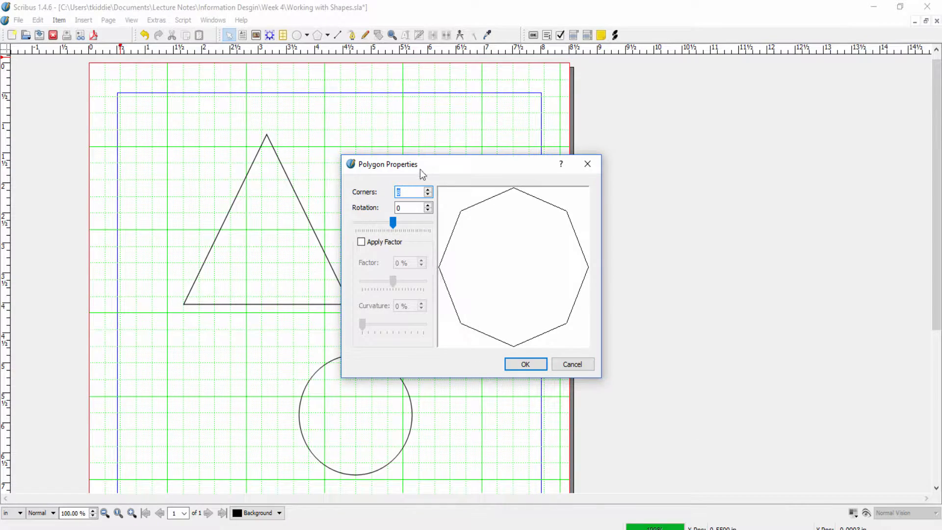
# Set the number of corners to 6 in the polygon properties
pyautogui.click(427, 190)
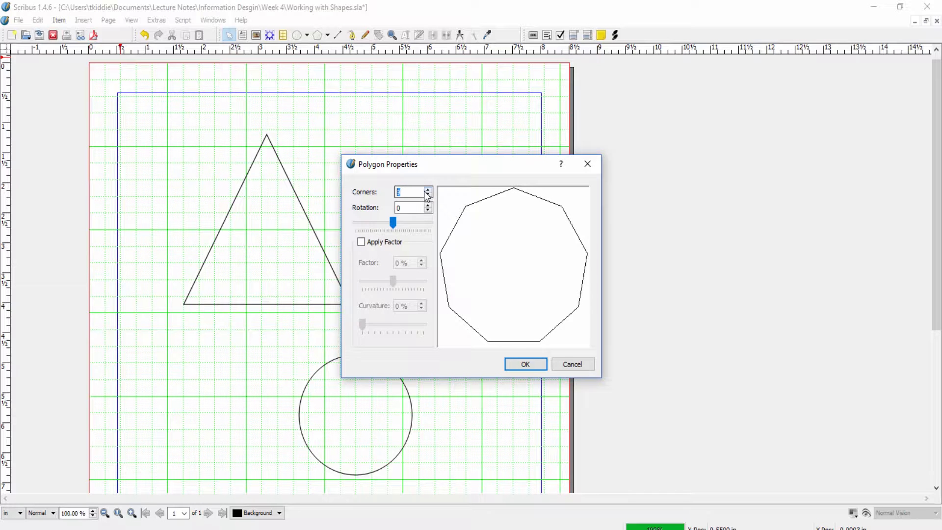
pyautogui.click(428, 189)
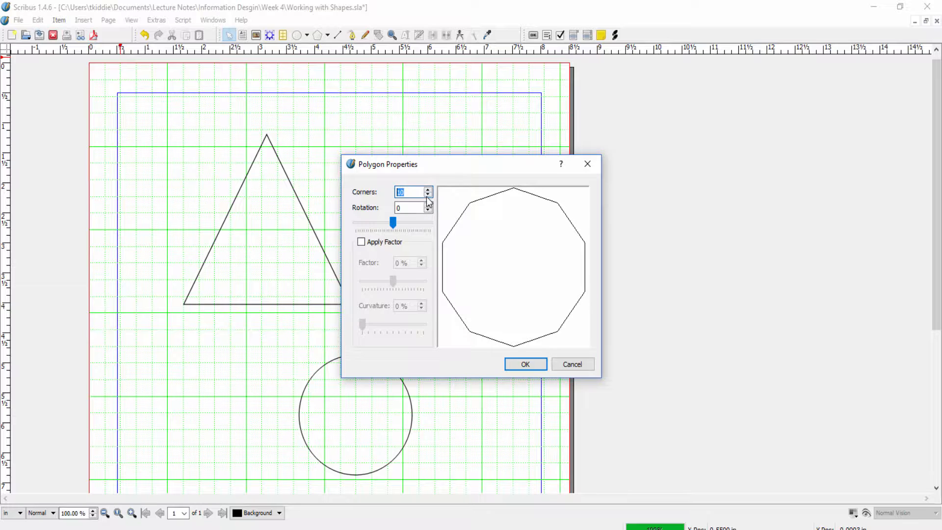
pyautogui.click(427, 195)
pyautogui.click(428, 195)
pyautogui.click(428, 195)
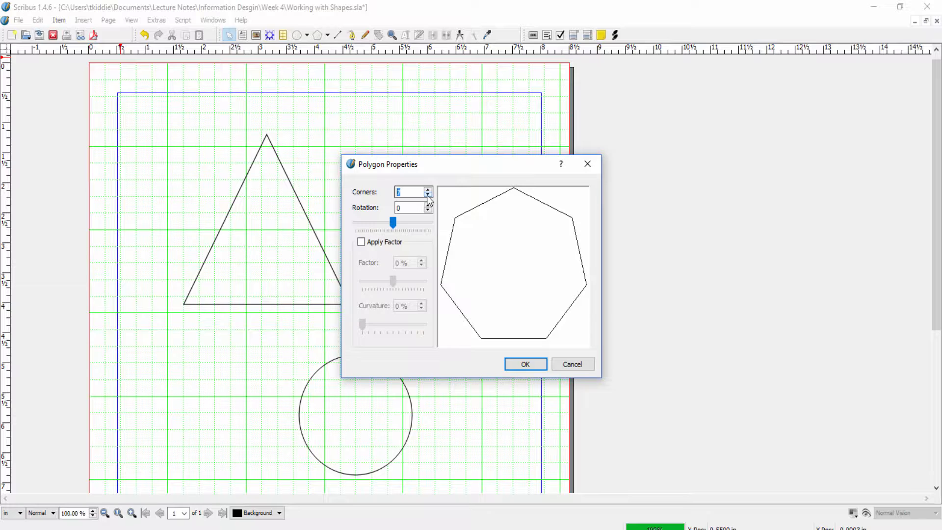
pyautogui.click(428, 194)
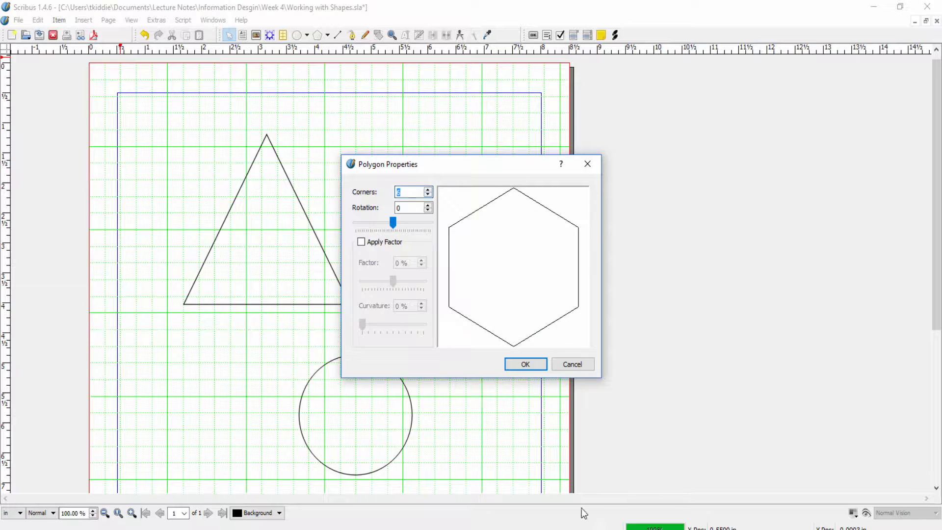
# Turn on Apply Factor for the six-cornered polygon and raise the factor to 22 %
pyautogui.click(365, 244)
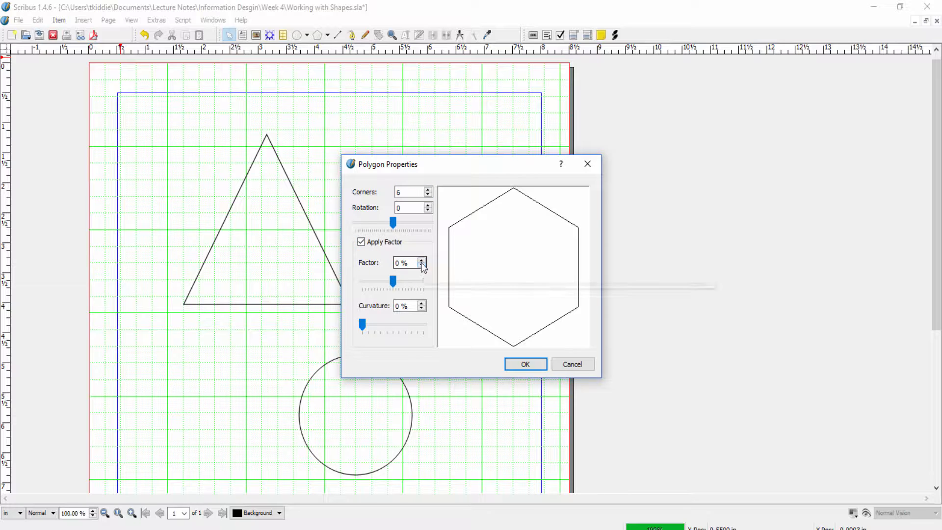
pyautogui.click(421, 260)
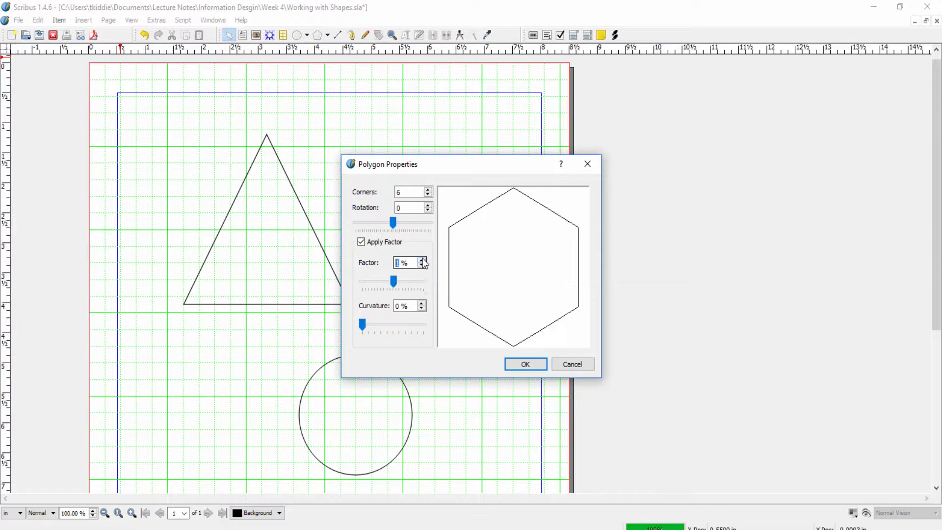
pyautogui.click(422, 260)
pyautogui.click(422, 260)
pyautogui.click(422, 260)
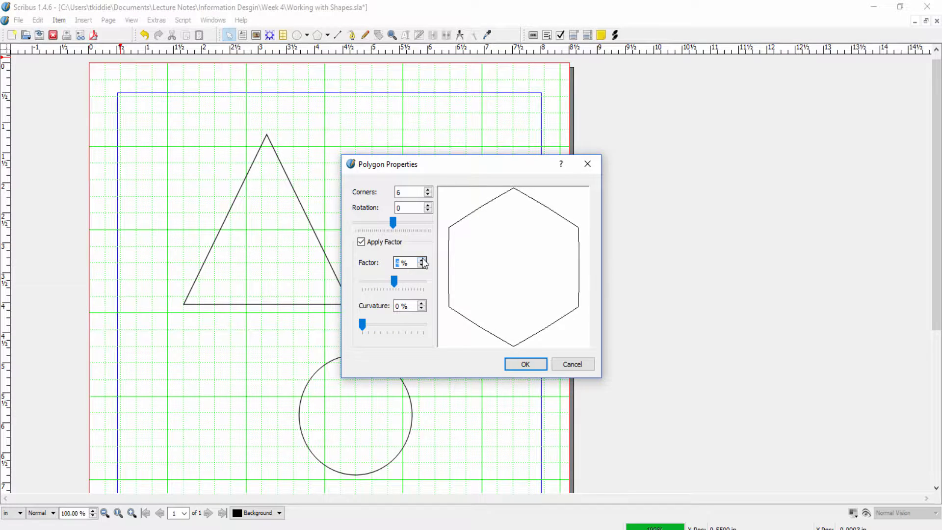
pyautogui.click(422, 260)
pyautogui.click(421, 260)
pyautogui.click(422, 260)
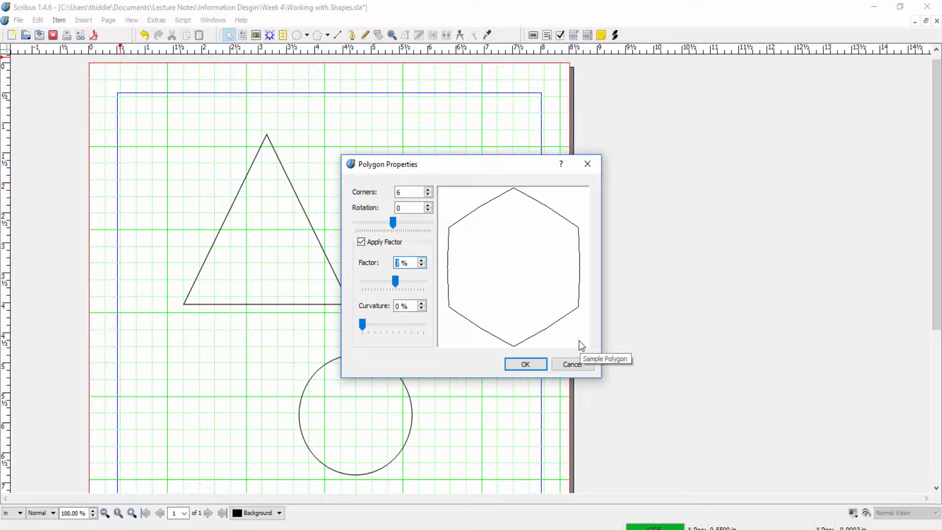
pyautogui.click(421, 261)
pyautogui.click(421, 260)
pyautogui.click(421, 260)
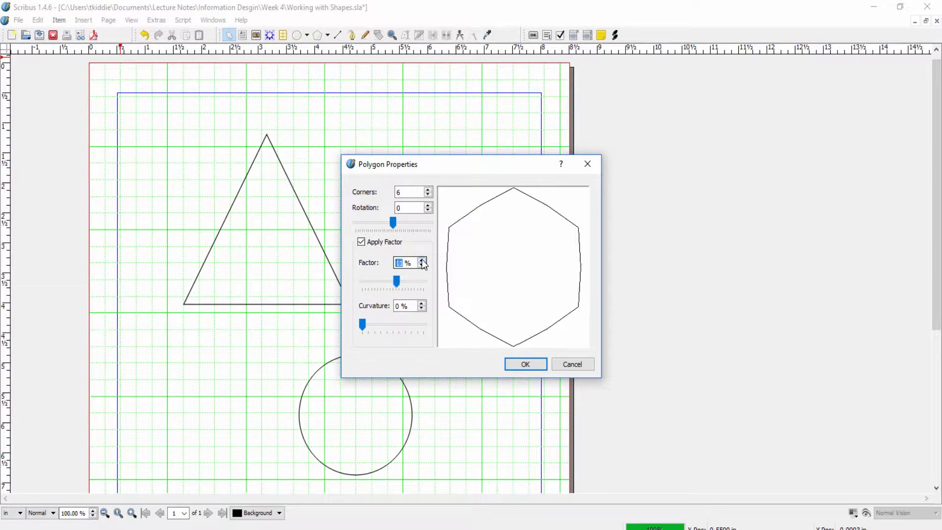
pyautogui.click(421, 260)
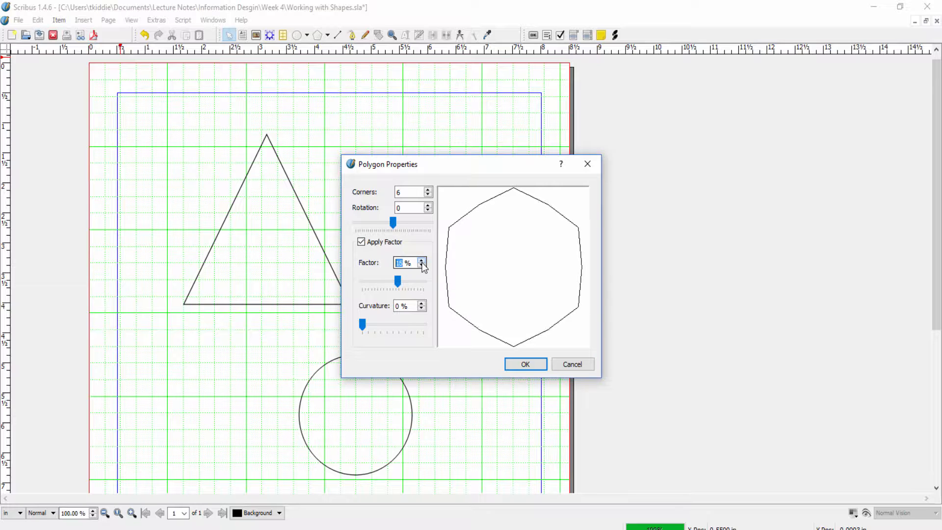
pyautogui.click(421, 260)
pyautogui.click(421, 261)
pyautogui.click(422, 260)
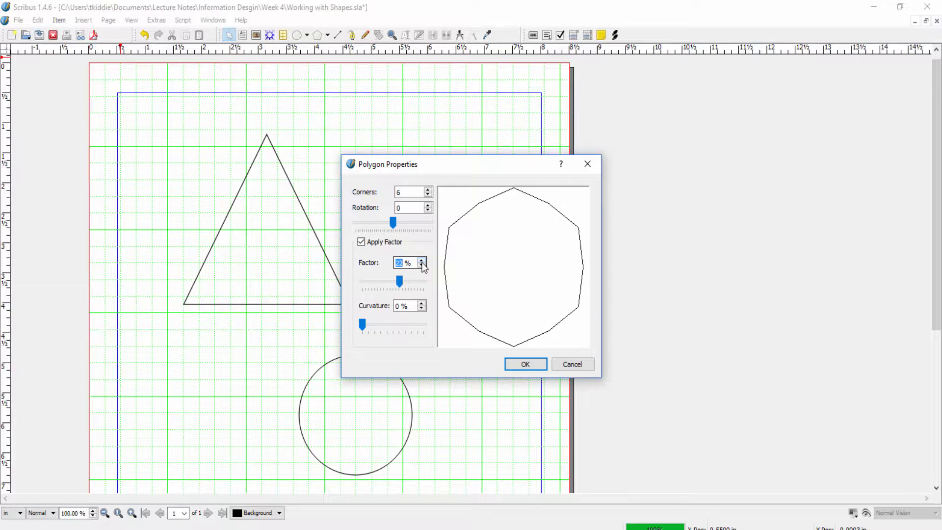
# Lower the polygon's factor to -31 % to shape it into a six-pointed star
pyautogui.click(421, 265)
pyautogui.click(421, 266)
pyautogui.click(421, 265)
pyautogui.click(422, 265)
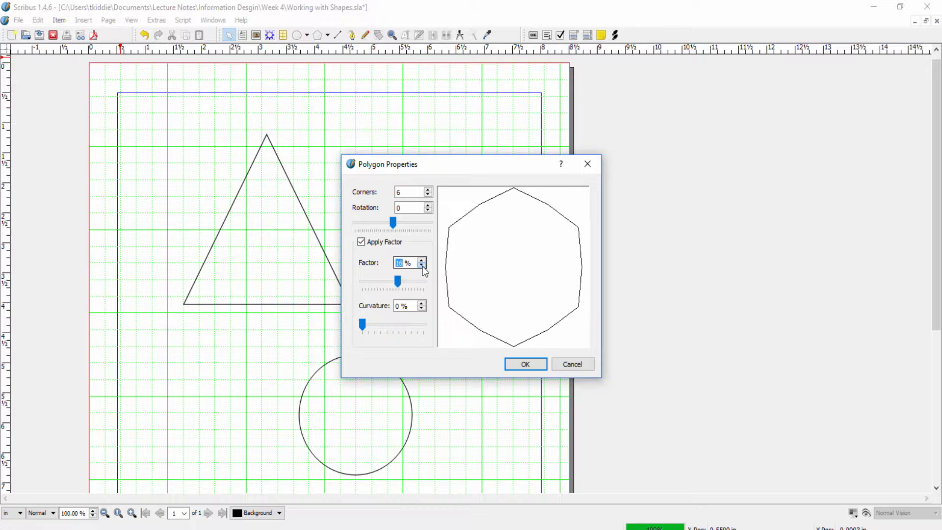
pyautogui.click(421, 266)
pyautogui.click(422, 265)
pyautogui.click(421, 265)
pyautogui.click(422, 266)
pyautogui.click(421, 265)
pyautogui.click(421, 266)
pyautogui.click(421, 266)
pyautogui.click(422, 266)
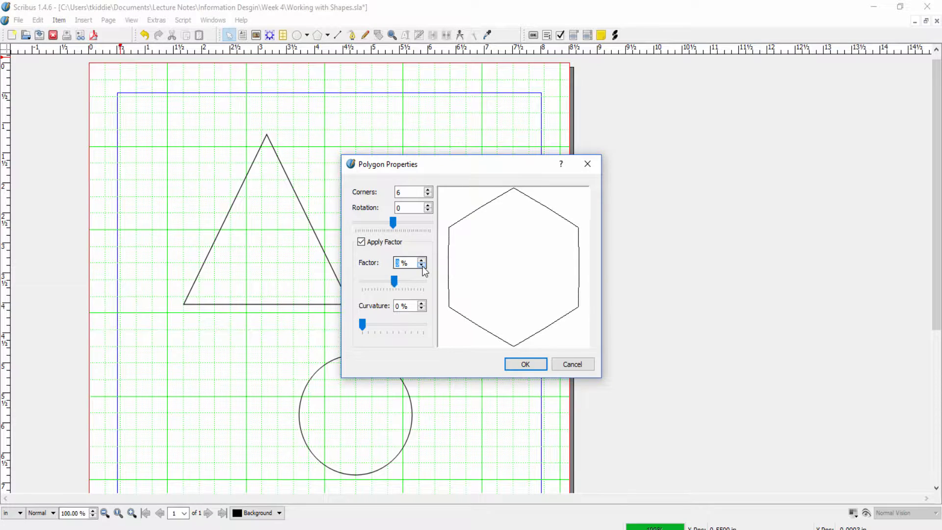
pyautogui.click(421, 265)
pyautogui.click(422, 266)
pyautogui.click(421, 266)
pyautogui.click(422, 265)
pyautogui.click(422, 266)
pyautogui.click(422, 265)
pyautogui.click(422, 266)
pyautogui.click(421, 266)
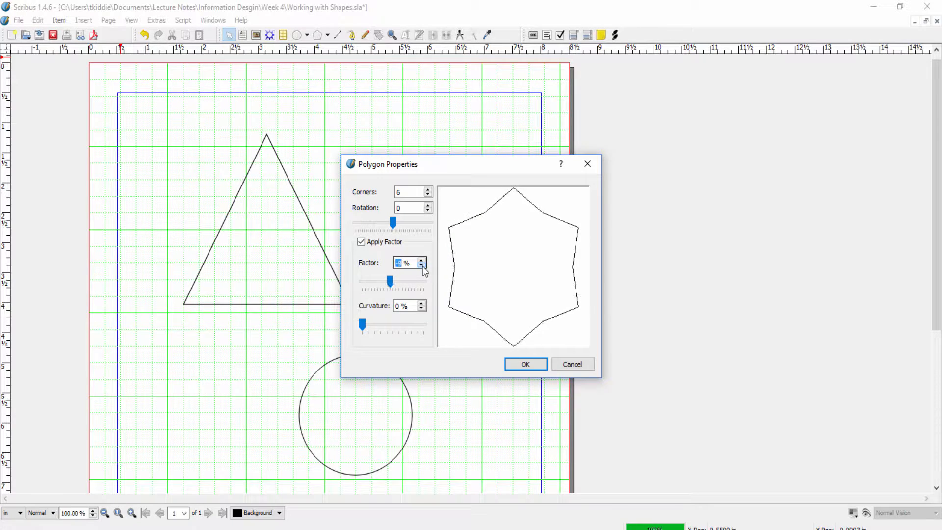
pyautogui.click(421, 265)
pyautogui.click(421, 265)
pyautogui.click(421, 265)
pyautogui.click(421, 266)
pyautogui.click(421, 266)
pyautogui.click(422, 266)
pyautogui.click(421, 266)
pyautogui.click(421, 266)
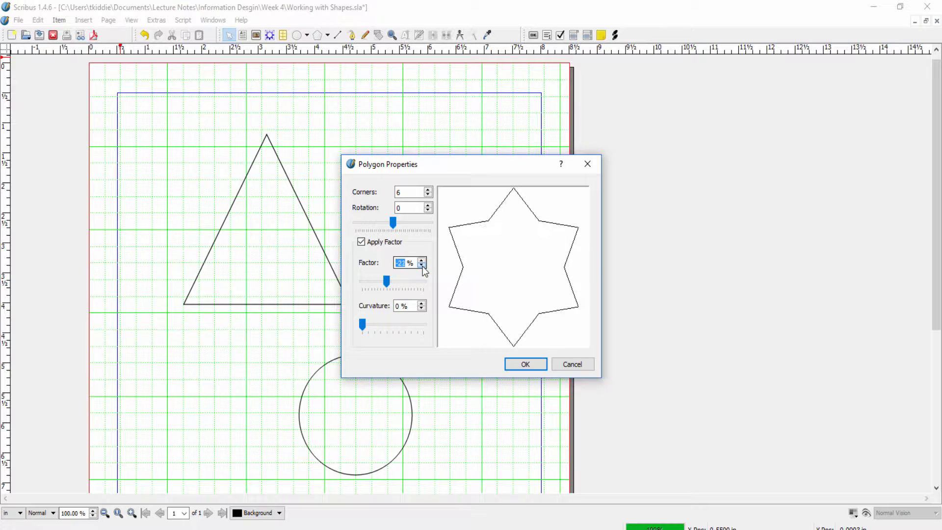
pyautogui.click(422, 266)
pyautogui.click(421, 266)
pyautogui.click(422, 266)
pyautogui.click(421, 265)
pyautogui.click(422, 265)
pyautogui.click(421, 265)
pyautogui.click(421, 265)
pyautogui.click(421, 265)
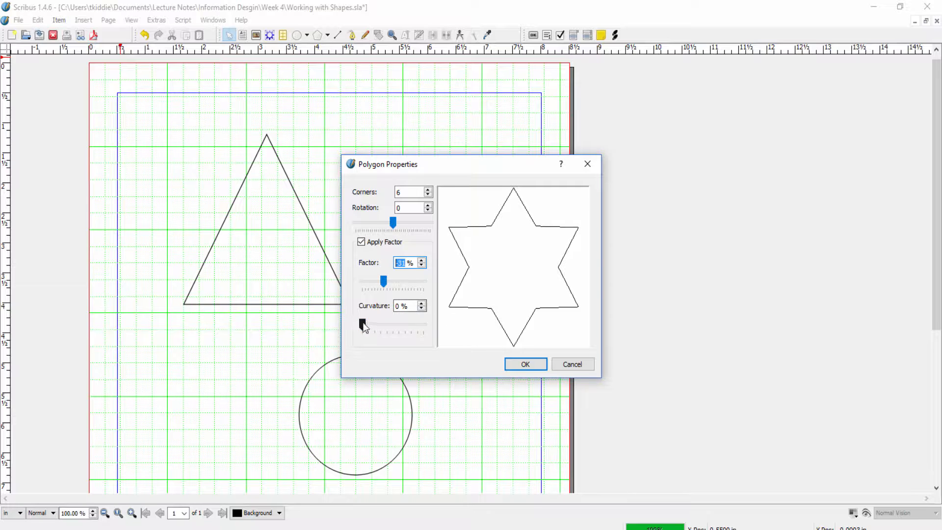
# Set the star's curvature to 61 % and accept the polygon properties
pyautogui.click(422, 308)
pyautogui.click(422, 304)
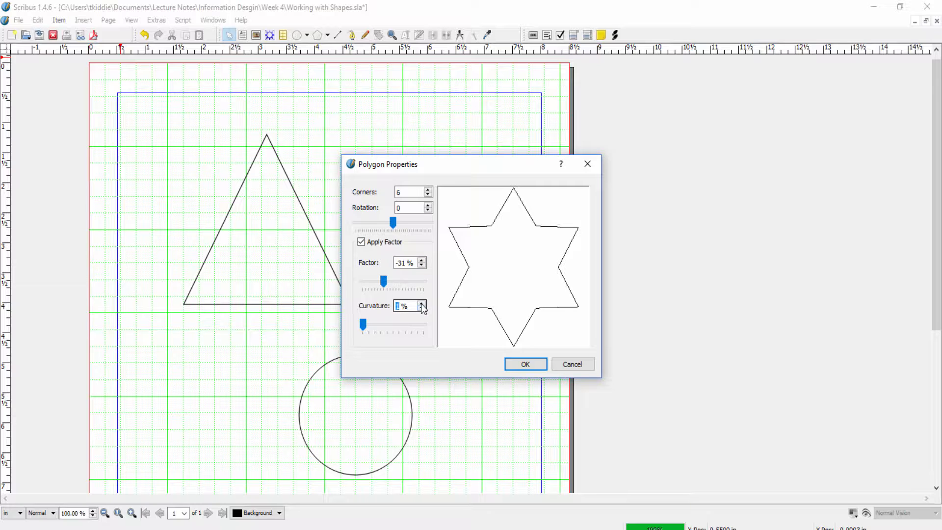
pyautogui.moveTo(422, 304); pyautogui.dragTo(422, 304)
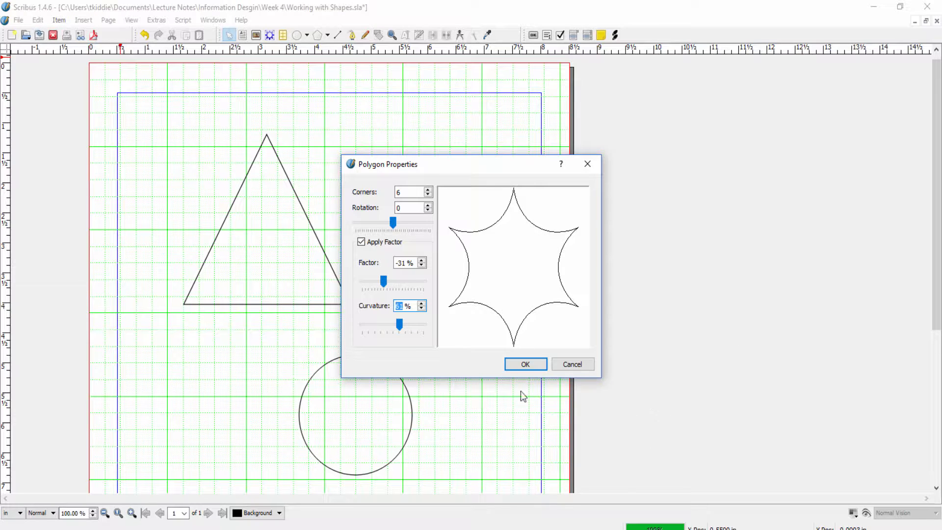
pyautogui.click(526, 366)
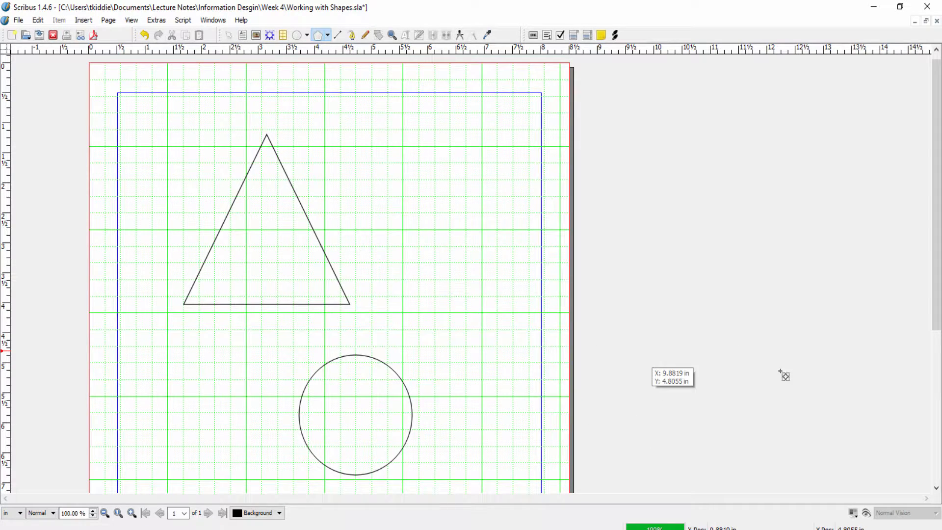
# Place the star polygon beside the triangle at 2.0 × 2.0 in, move it inside the page margin and deselect it
pyautogui.click(445, 234)
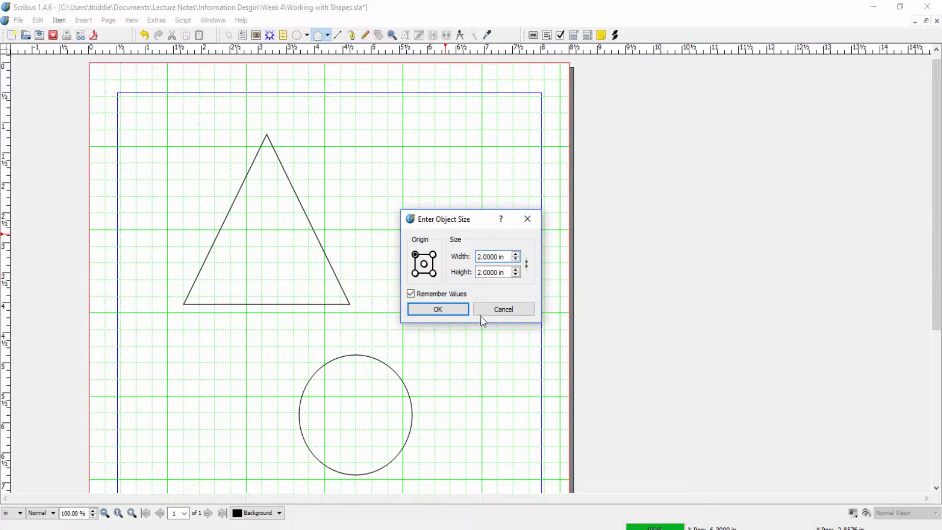
pyautogui.click(455, 307)
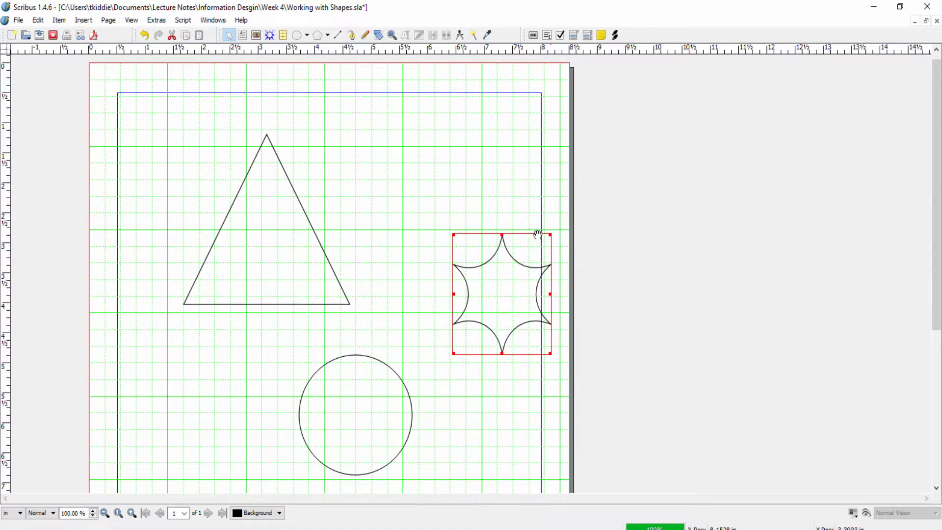
pyautogui.moveTo(510, 240); pyautogui.dragTo(481, 221)
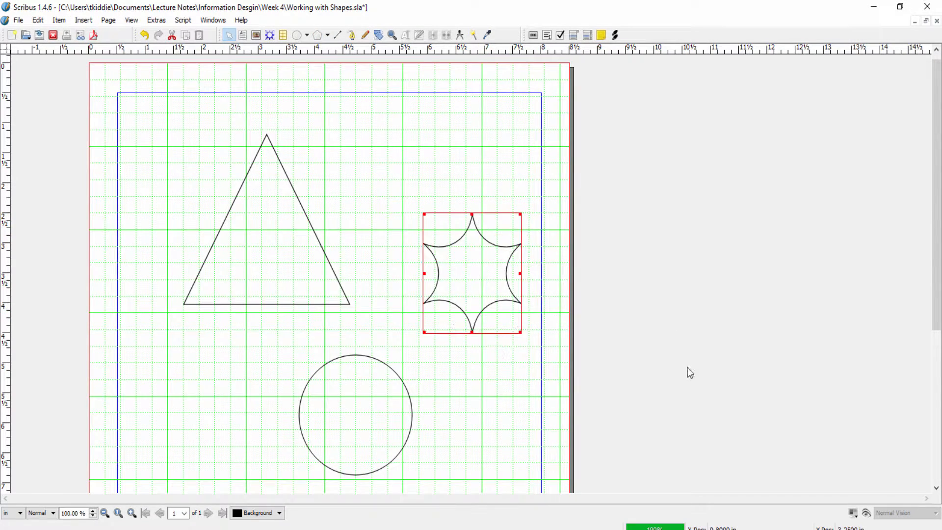
pyautogui.click(746, 440)
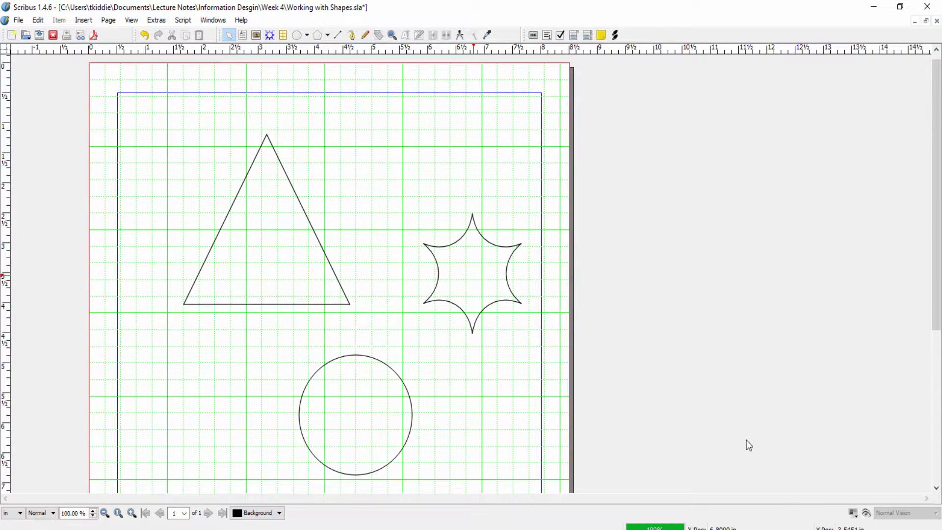
pyautogui.rightClick(480, 279)
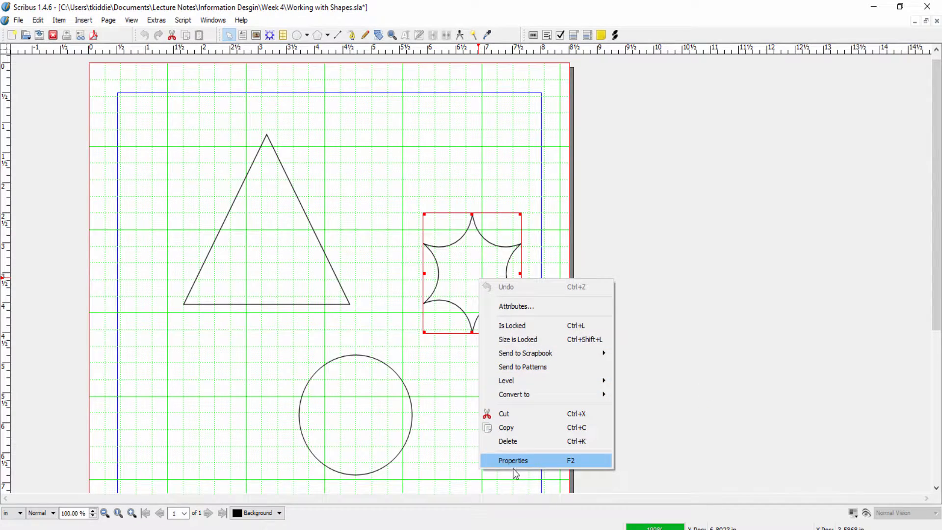
pyautogui.click(455, 394)
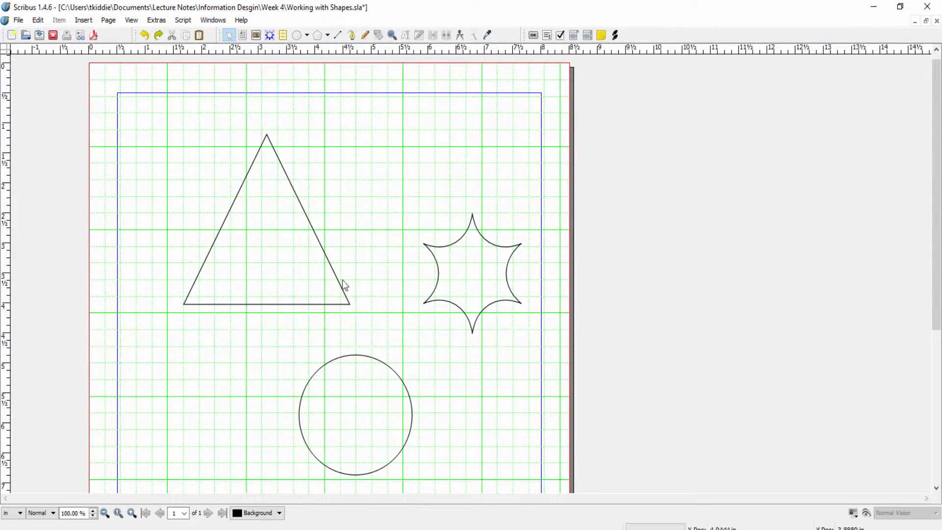
# Convert the triangle to a text frame
pyautogui.rightClick(261, 227)
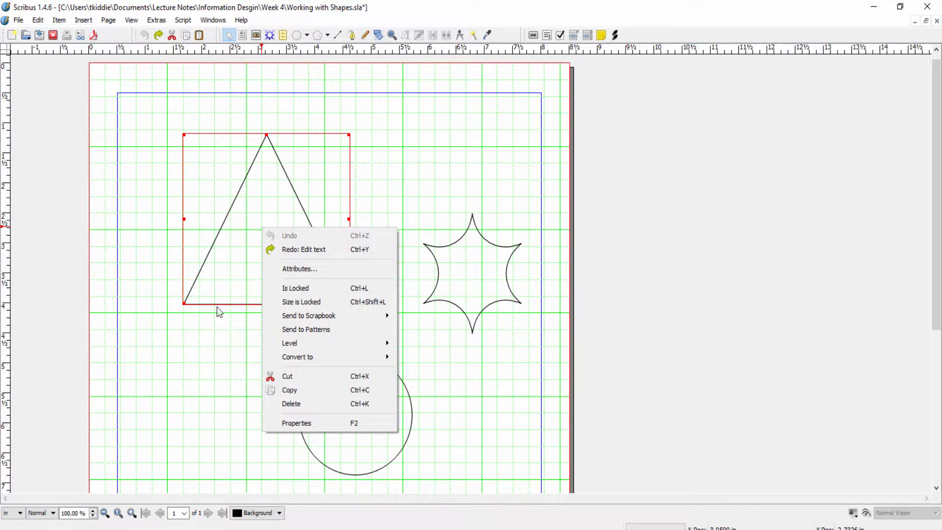
pyautogui.moveTo(297, 360)
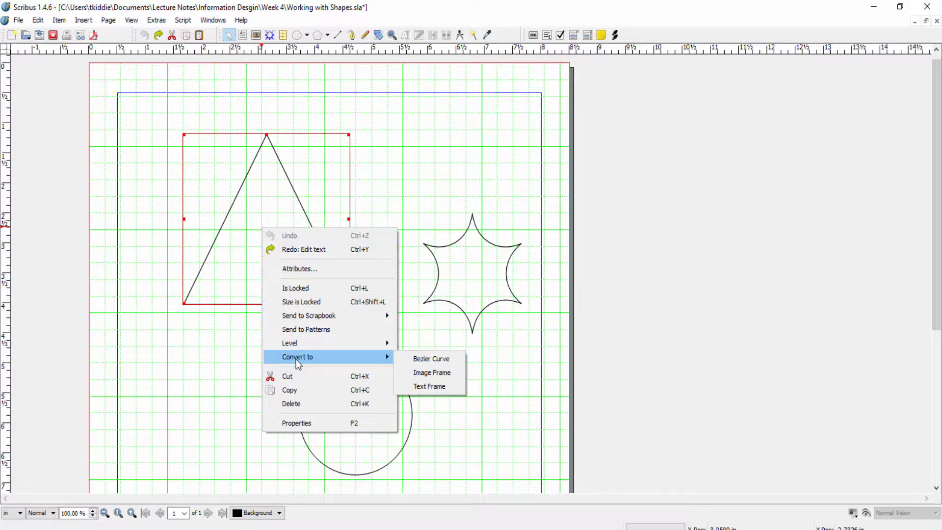
pyautogui.click(440, 387)
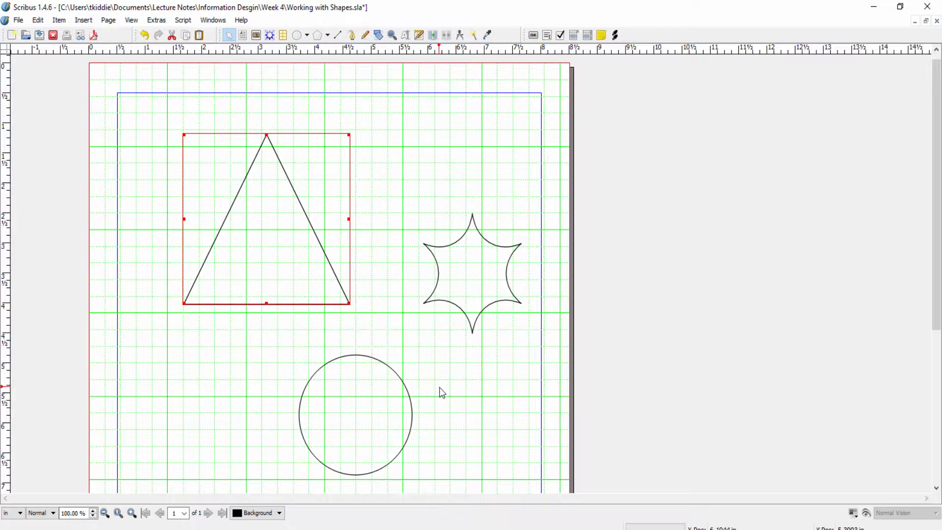
# Import the text of "Sample Text for Working with Text Demo.doc" into the triangle frame
pyautogui.rightClick(269, 229)
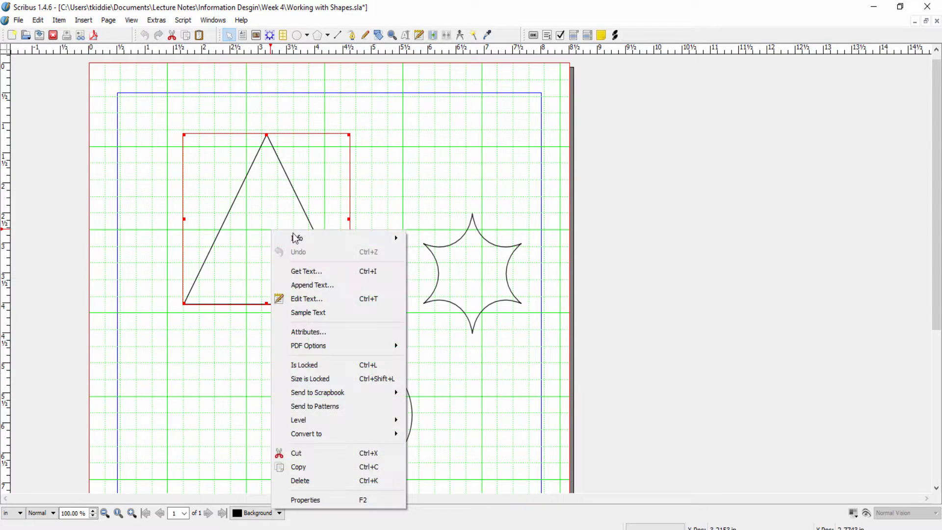
pyautogui.click(322, 273)
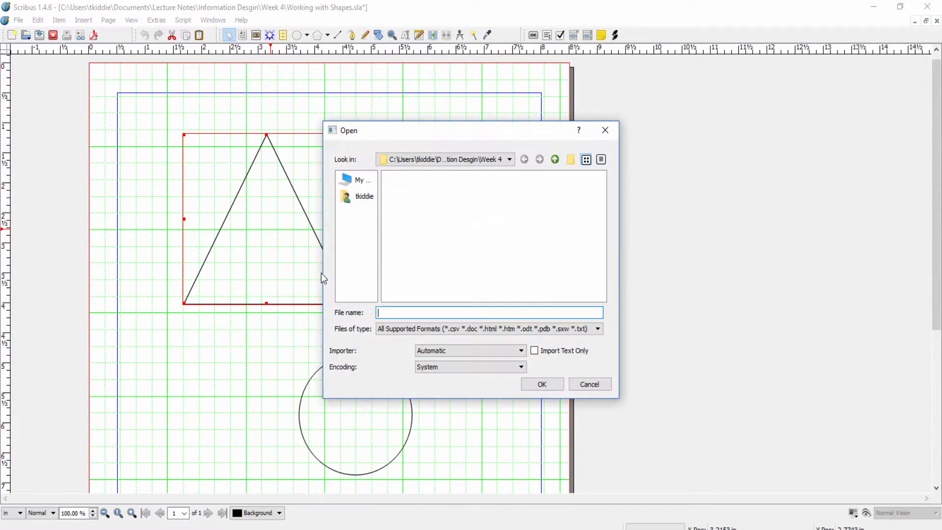
pyautogui.click(514, 224)
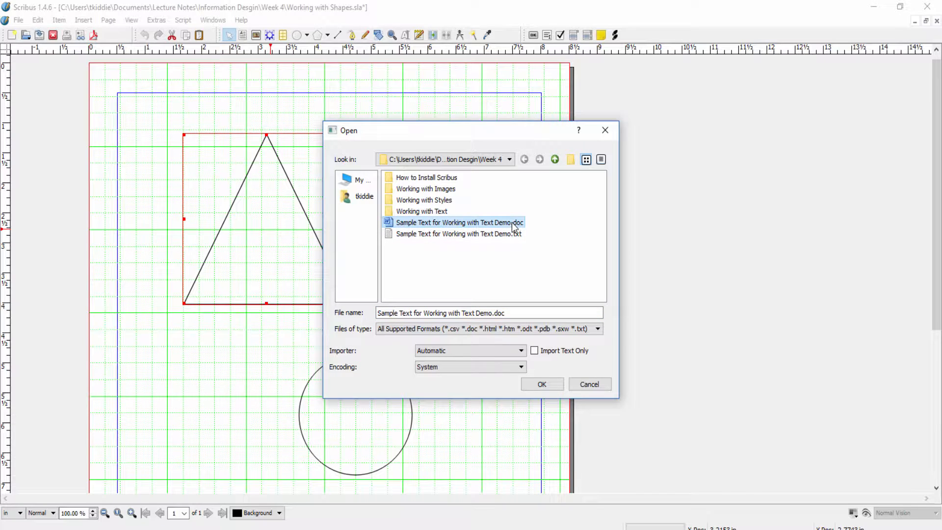
pyautogui.click(542, 384)
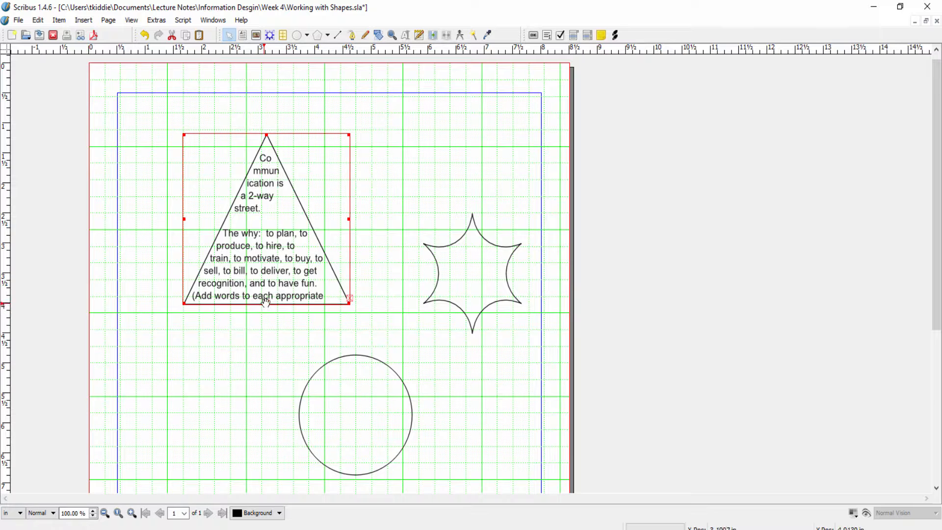
# Enlarge the triangle text frame by stretching its base down to just above the circle and its left side outward toward the margin
pyautogui.moveTo(266, 304); pyautogui.dragTo(258, 350)
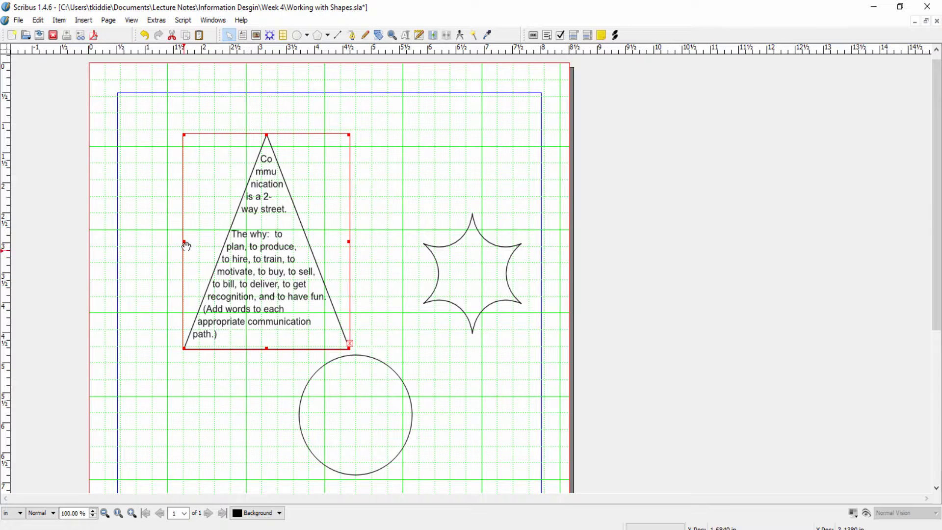
pyautogui.moveTo(184, 243); pyautogui.dragTo(128, 230)
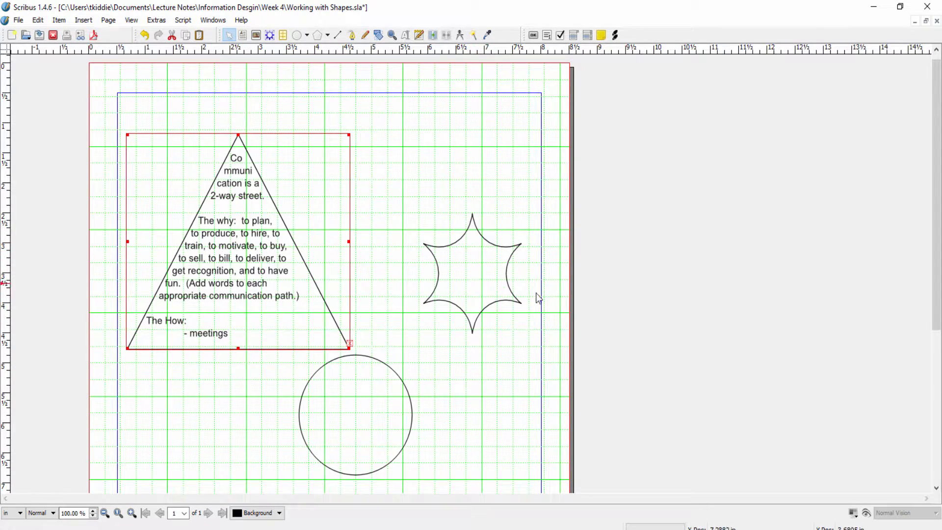
# Convert the star polygon beside the triangle to an image frame
pyautogui.click(467, 271)
pyautogui.rightClick(469, 269)
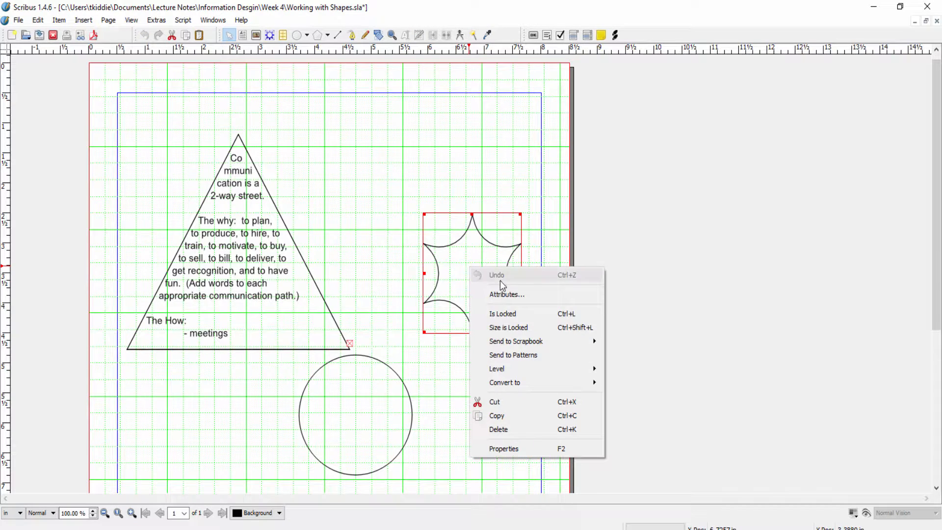
pyautogui.moveTo(517, 382)
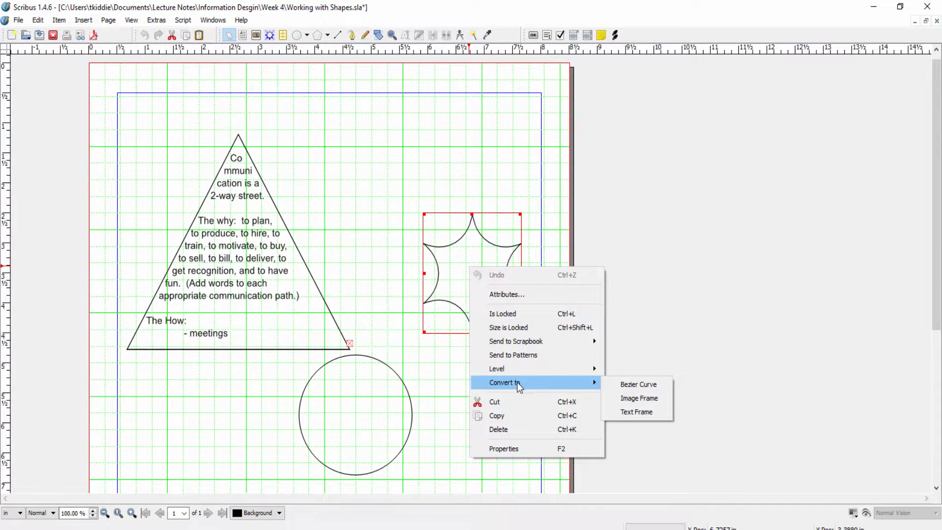
pyautogui.click(653, 398)
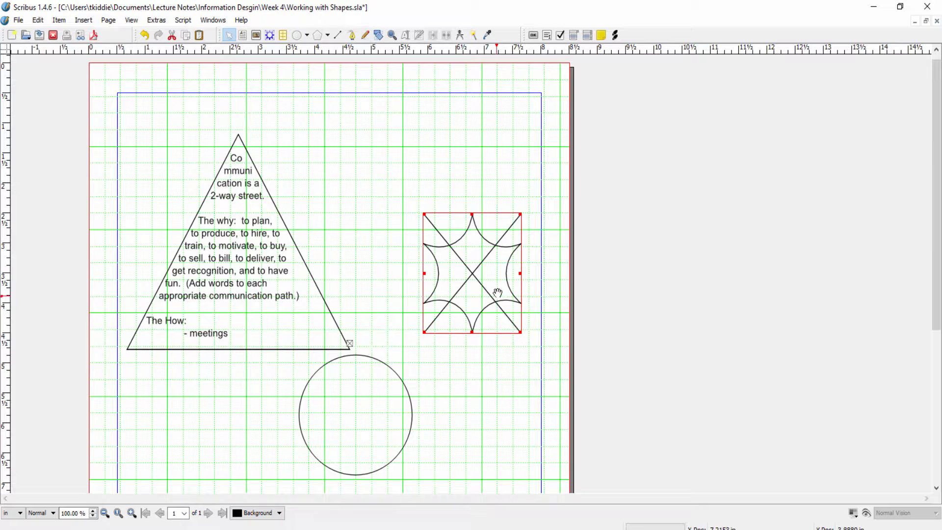
# Load the picture "Ravioli and Filet.JPG" into the star-shaped image frame
pyautogui.rightClick(481, 272)
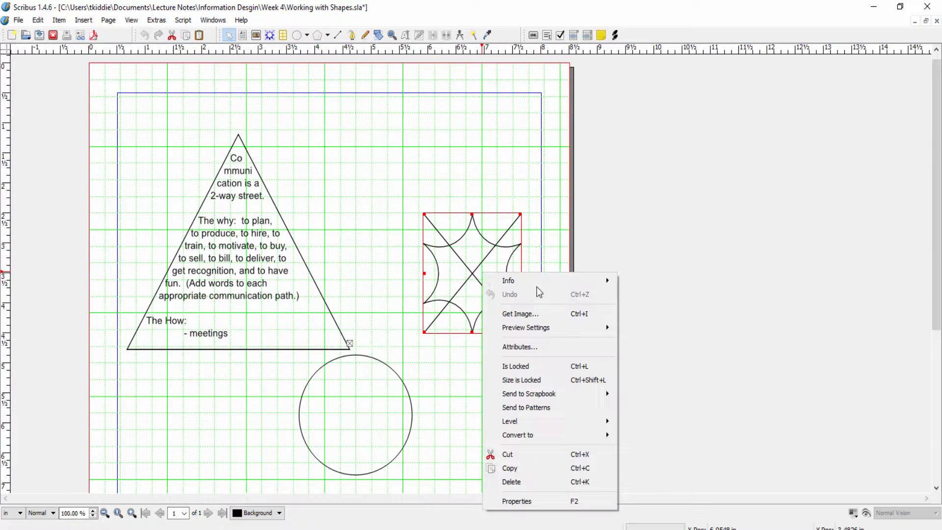
pyautogui.click(536, 313)
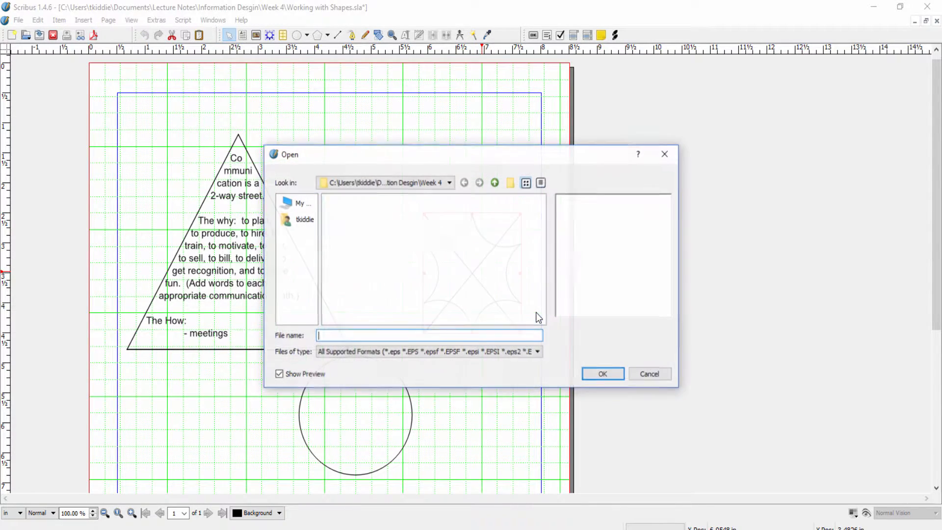
pyautogui.click(375, 256)
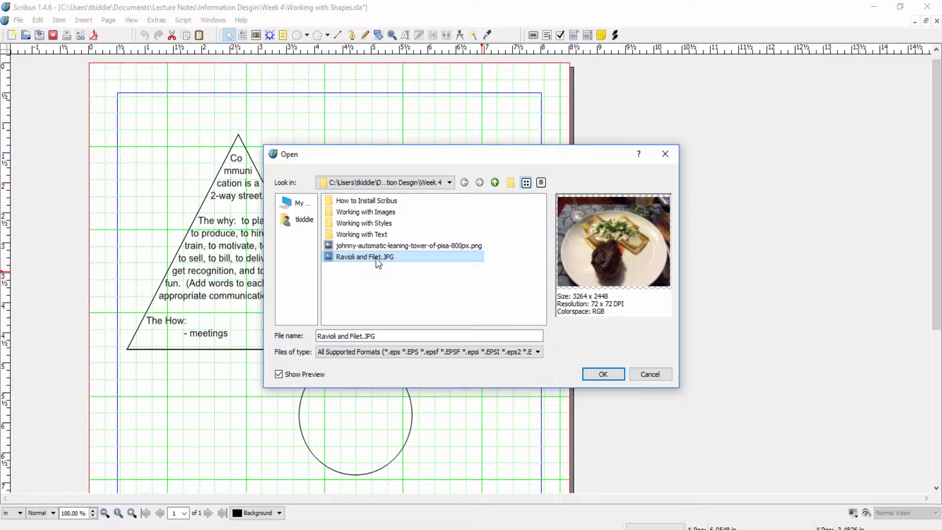
pyautogui.click(609, 373)
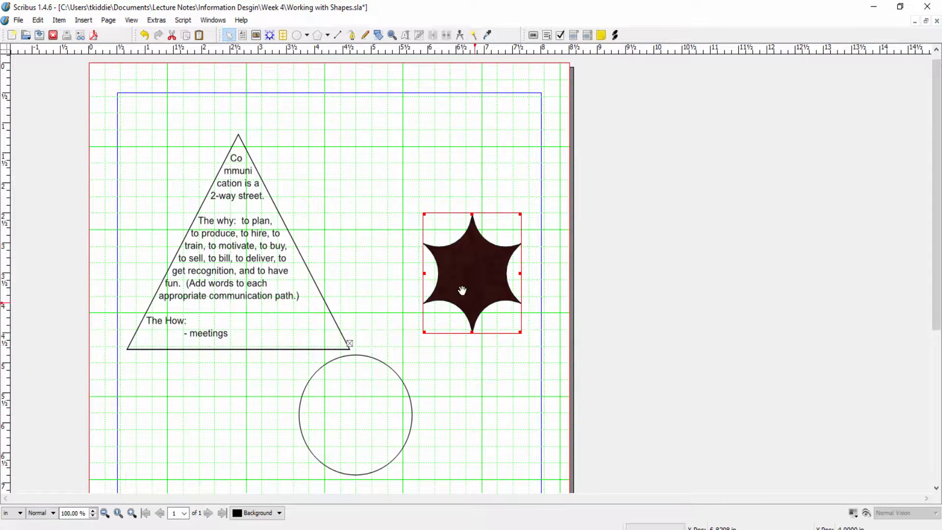
# Scale the ravioli picture to fit the star frame and adjust the frame to the image's proportions
pyautogui.rightClick(462, 273)
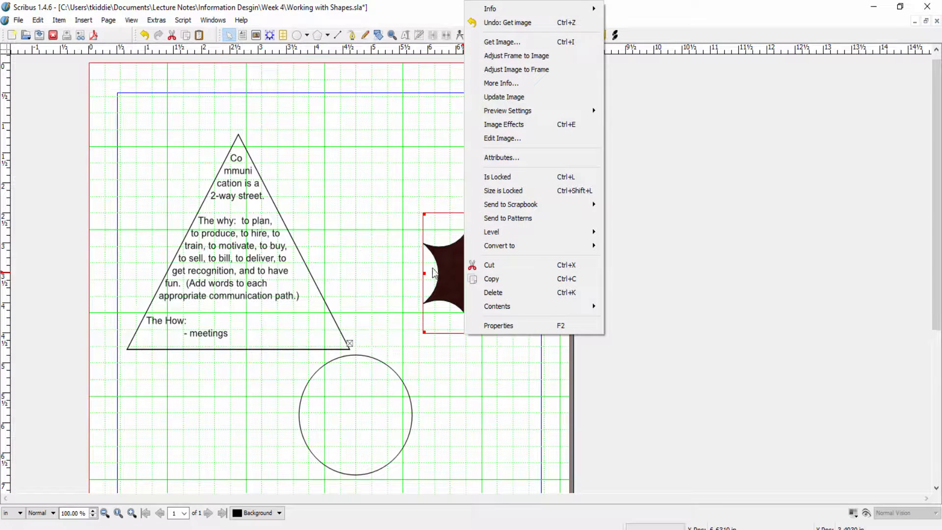
pyautogui.click(550, 68)
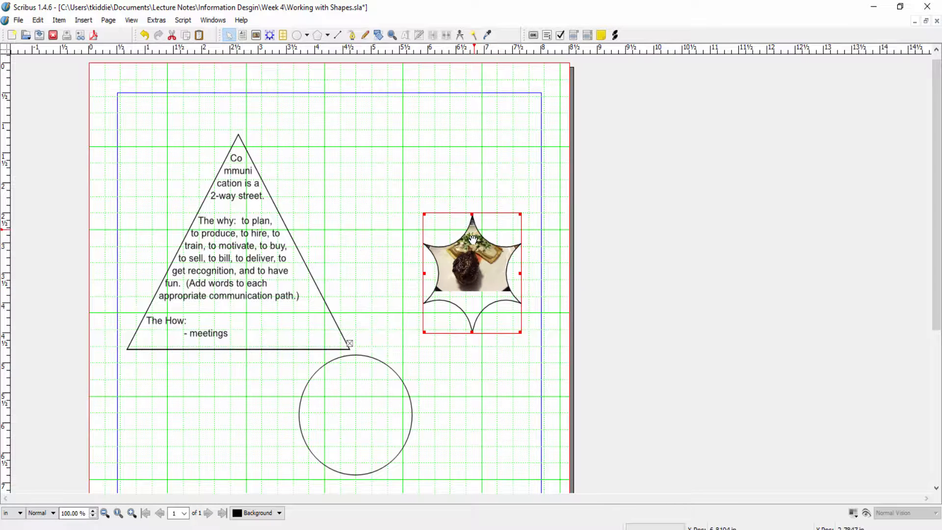
pyautogui.rightClick(473, 265)
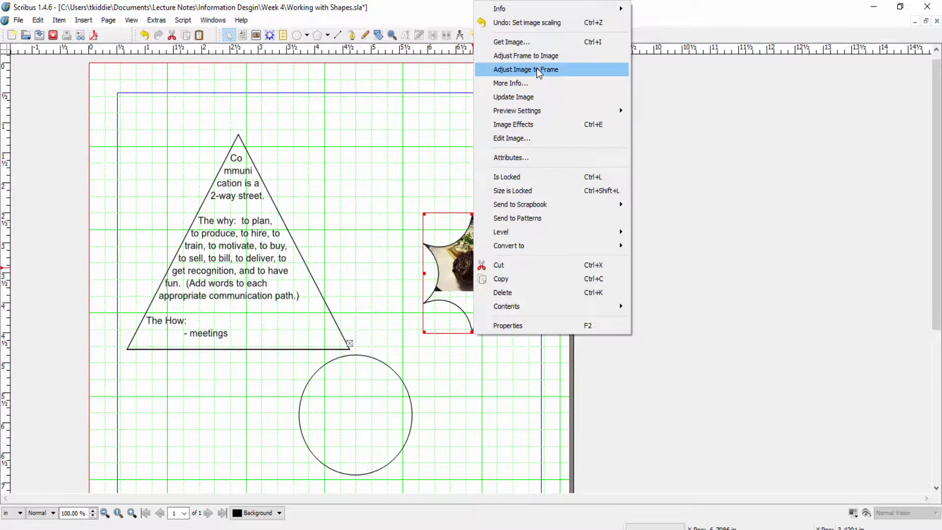
pyautogui.click(541, 56)
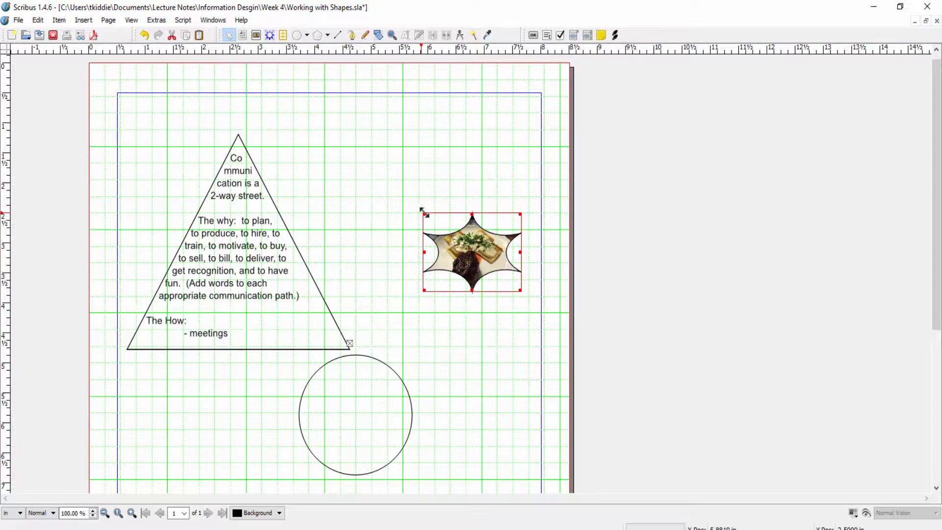
# Enlarge the star frame up toward the triangle's apex height and out to the page margin, adjust the frame to its image and deselect it
pyautogui.moveTo(423, 214); pyautogui.dragTo(337, 130)
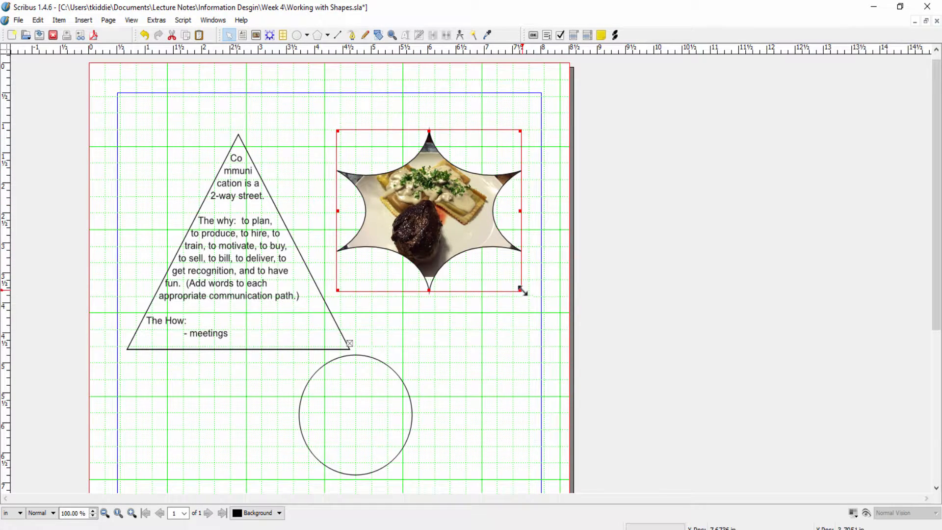
pyautogui.moveTo(523, 292); pyautogui.dragTo(539, 336)
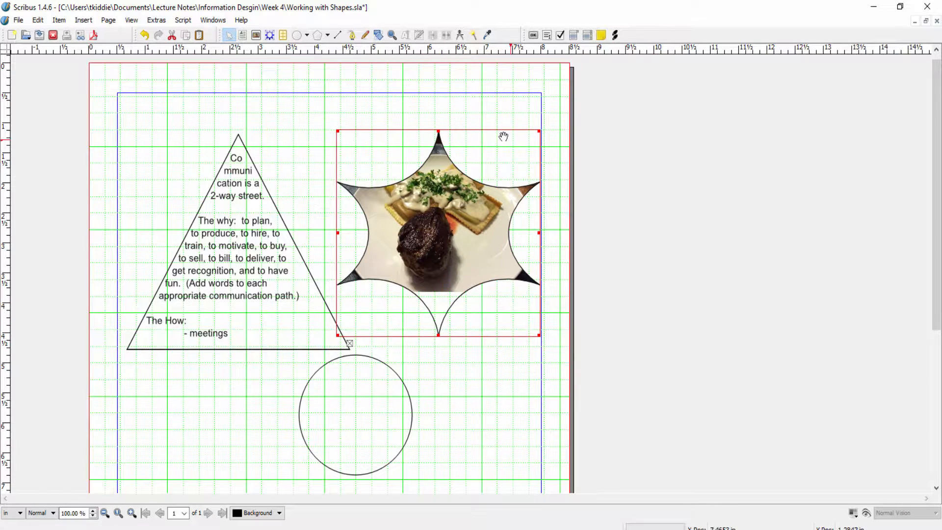
pyautogui.rightClick(441, 196)
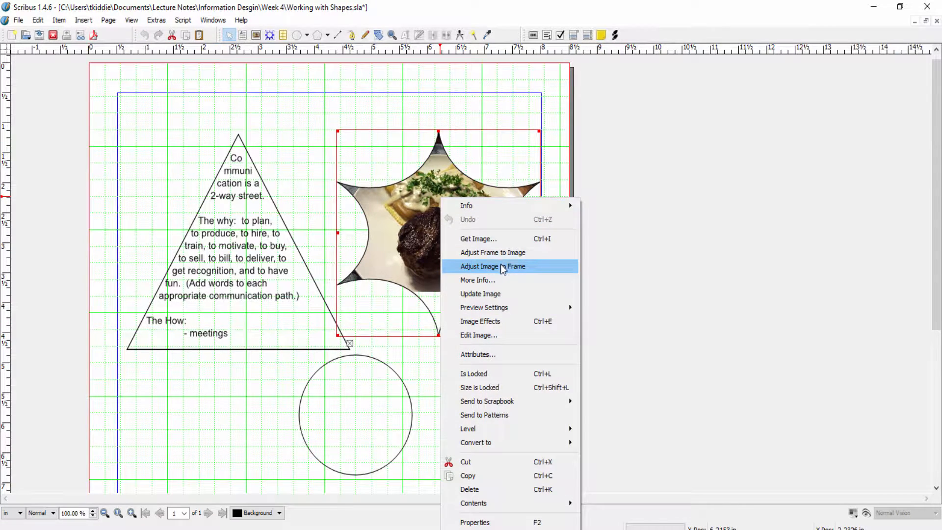
pyautogui.click(506, 254)
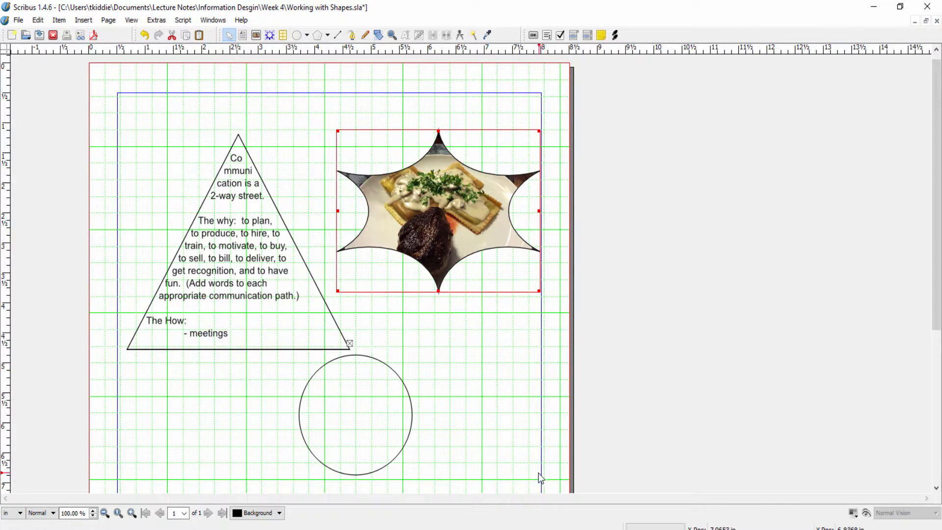
pyautogui.click(479, 336)
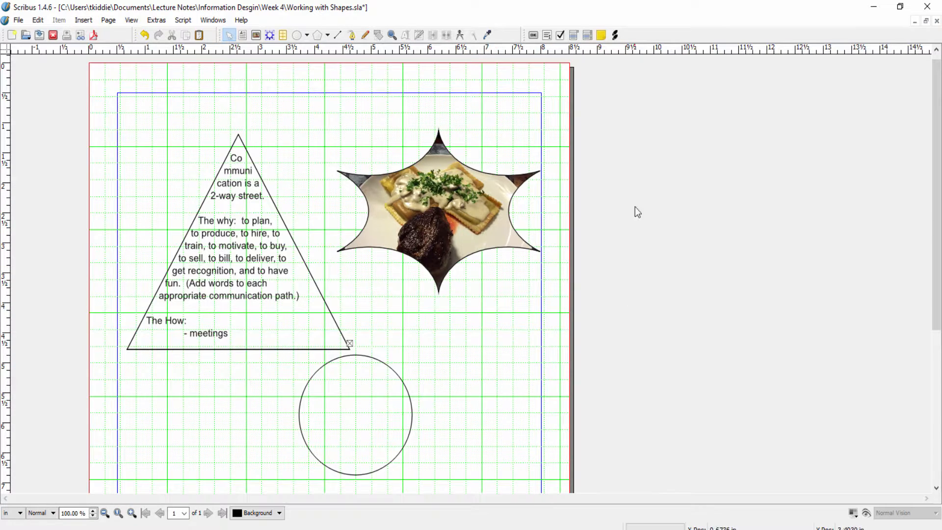
# Insert a default rectangle shape of about 3.33 × 1.77 in below the circle
pyautogui.scroll(-3, 578, 246)
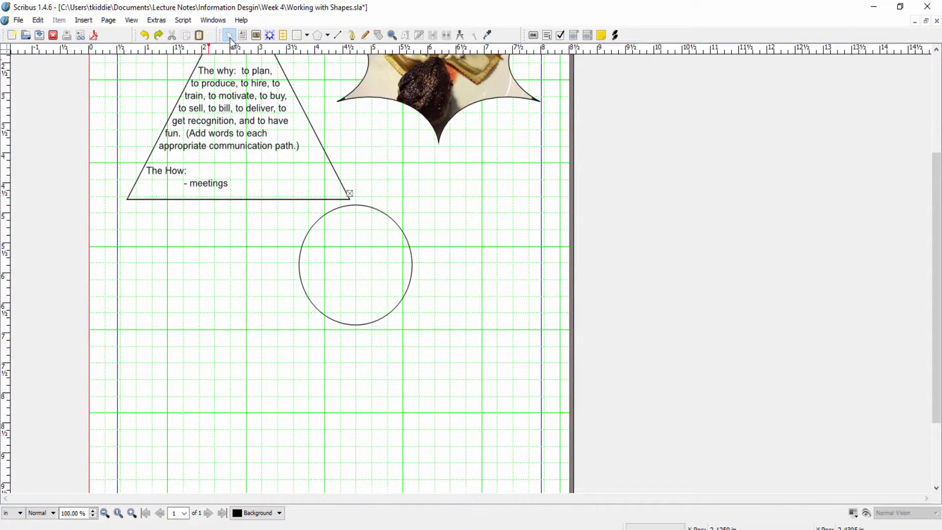
pyautogui.click(87, 24)
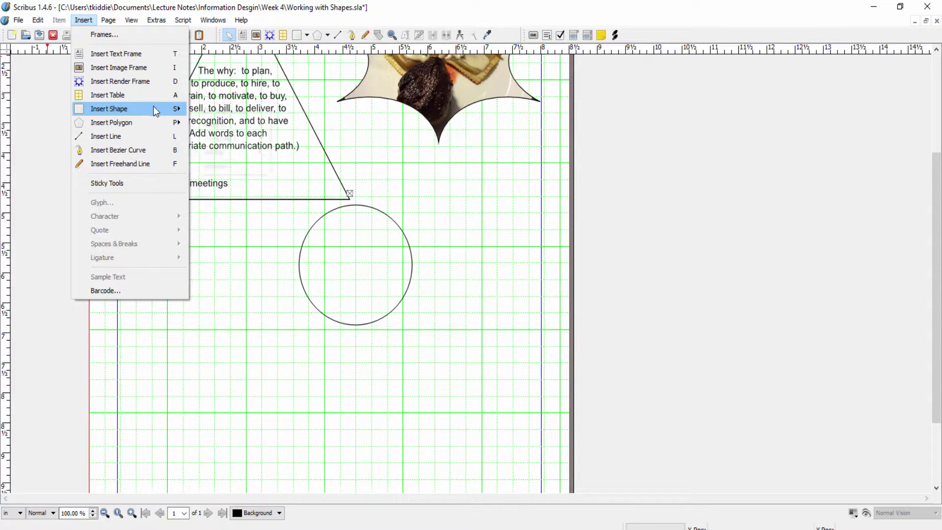
pyautogui.moveTo(153, 110)
pyautogui.moveTo(230, 112)
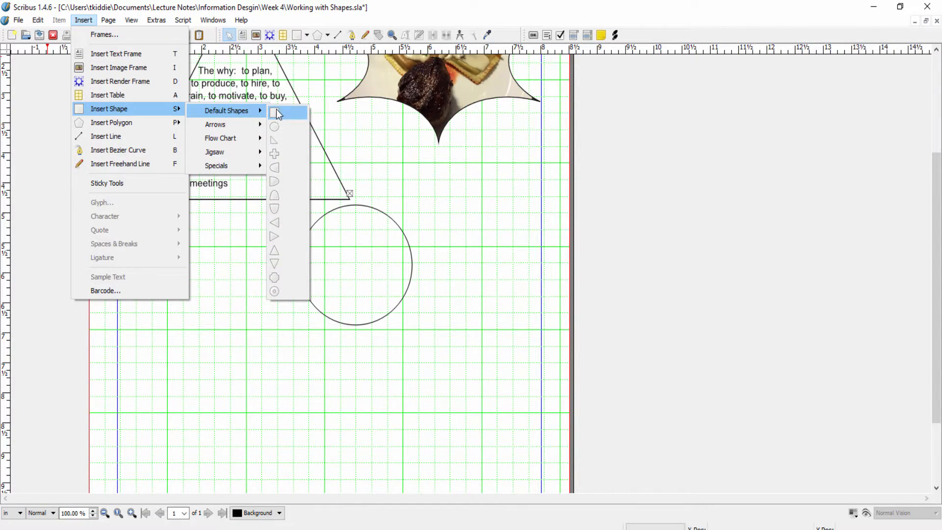
pyautogui.click(276, 109)
pyautogui.moveTo(173, 350); pyautogui.dragTo(362, 457)
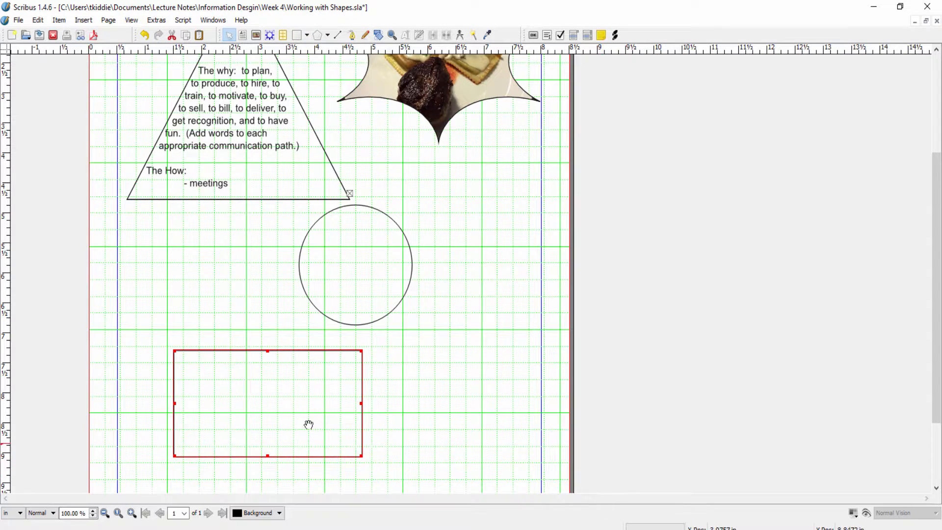
# Round the rectangle's corners to about 0.87 in in its shape properties so both ends are fully curved
pyautogui.rightClick(266, 409)
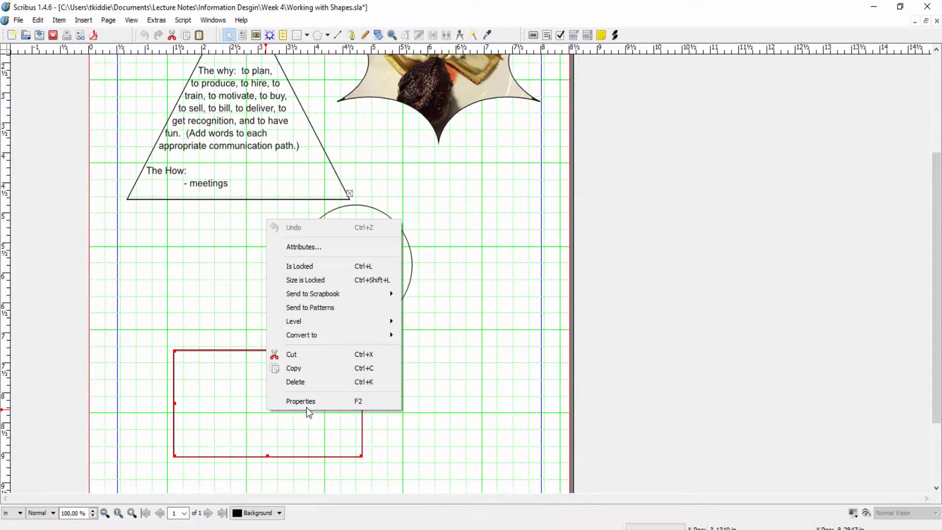
pyautogui.click(310, 400)
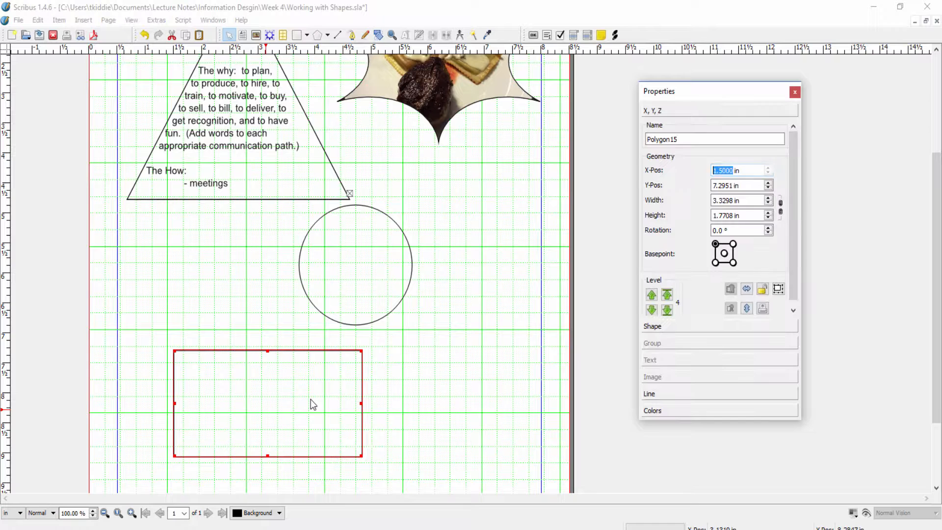
pyautogui.click(689, 325)
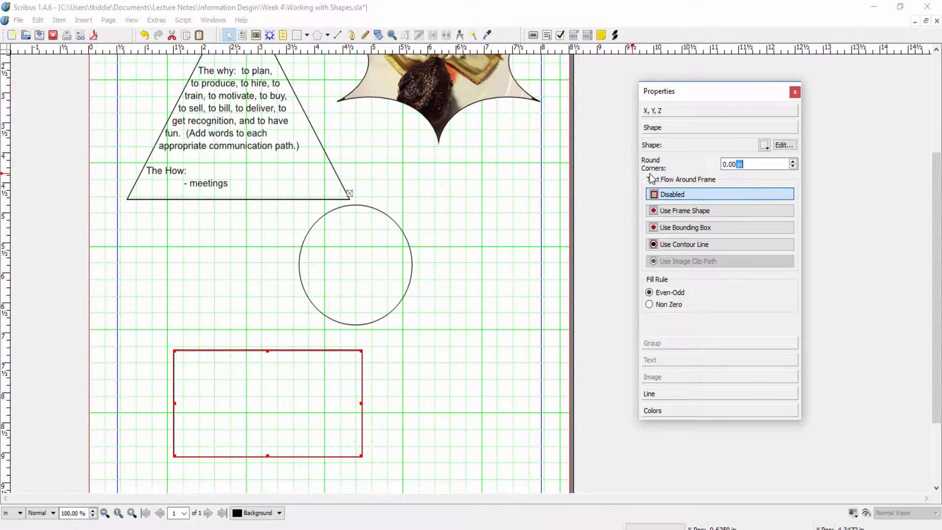
pyautogui.click(793, 161)
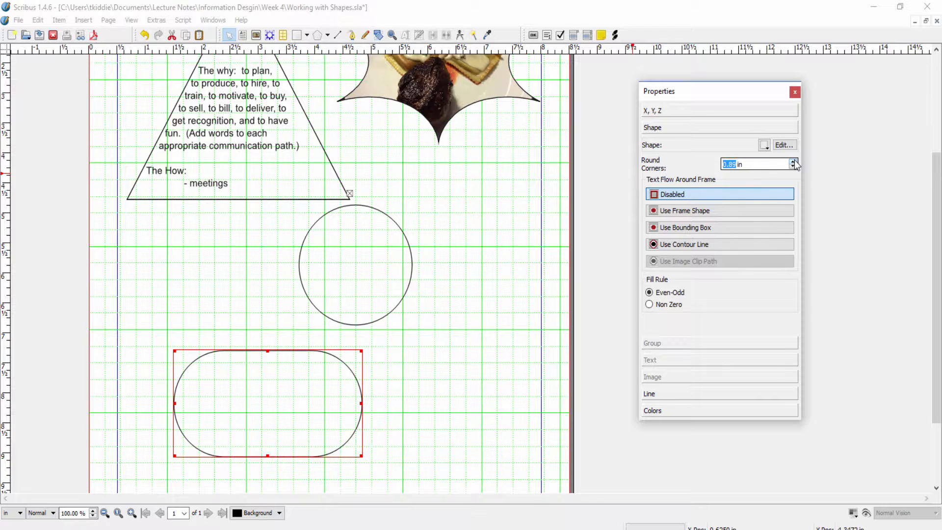
pyautogui.click(435, 401)
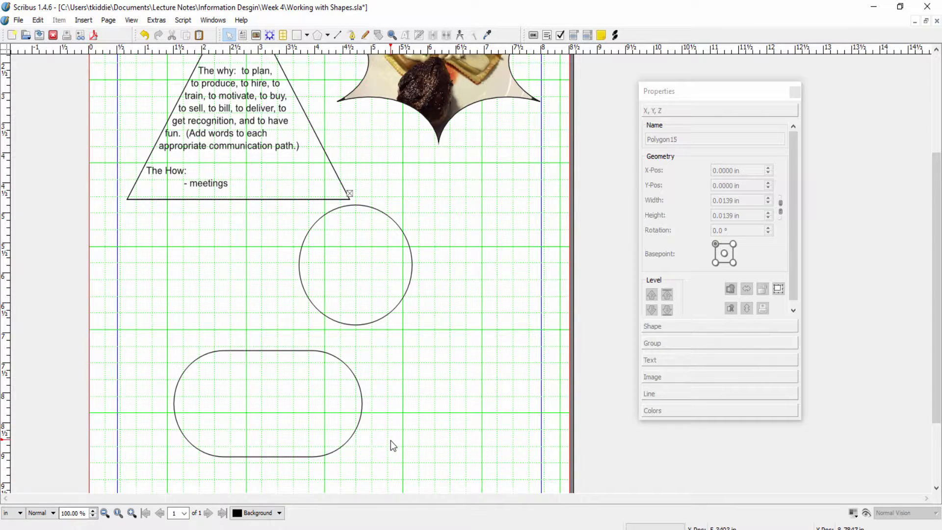
pyautogui.hotkey('ctrl', 'z')
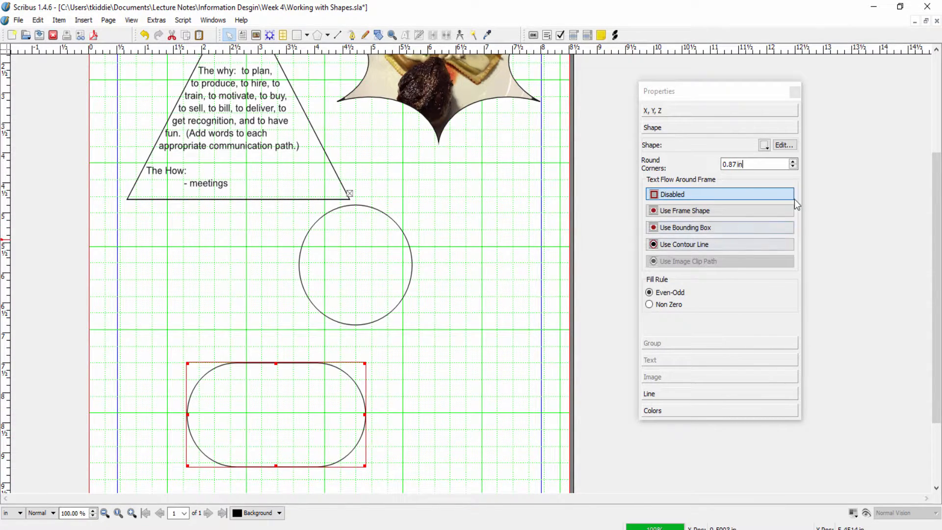
# Change the rounded rectangle's shape to the Jigsaw piece with one protruding knob and three notches
pyautogui.click(767, 148)
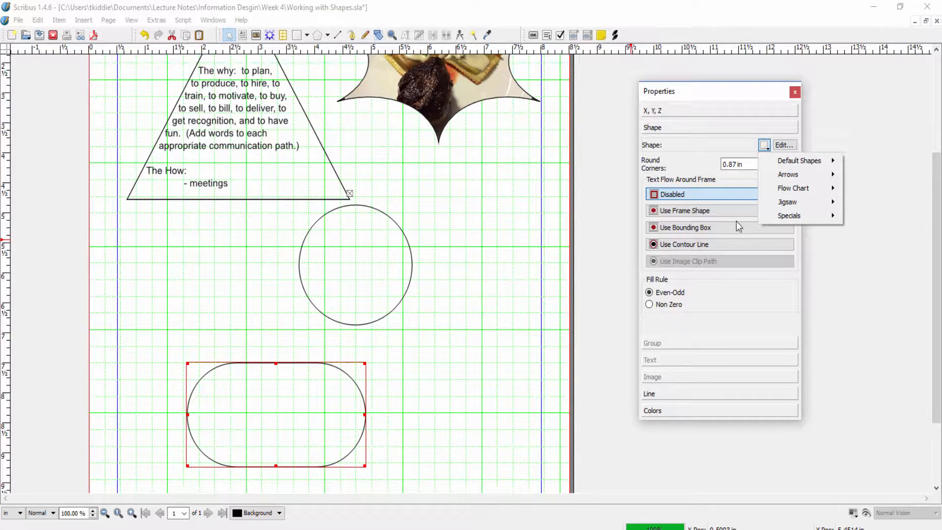
pyautogui.moveTo(824, 181)
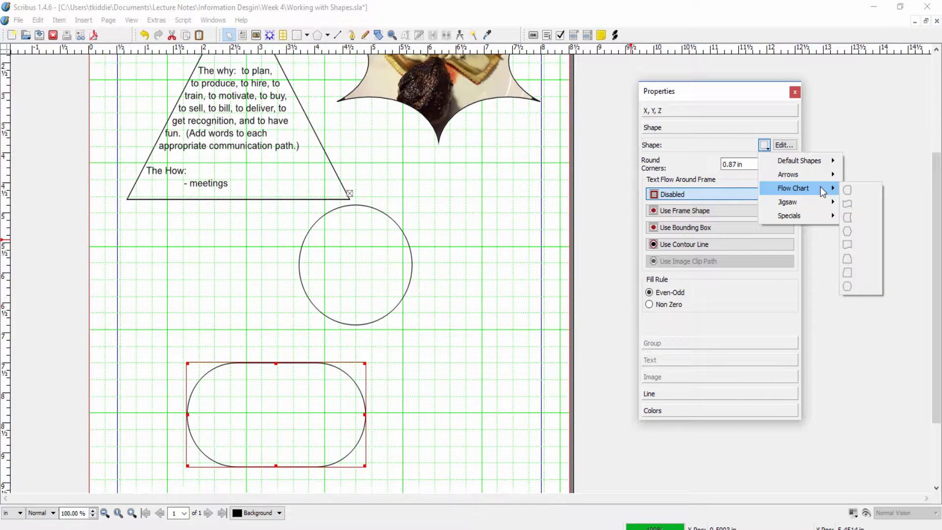
pyautogui.moveTo(823, 207)
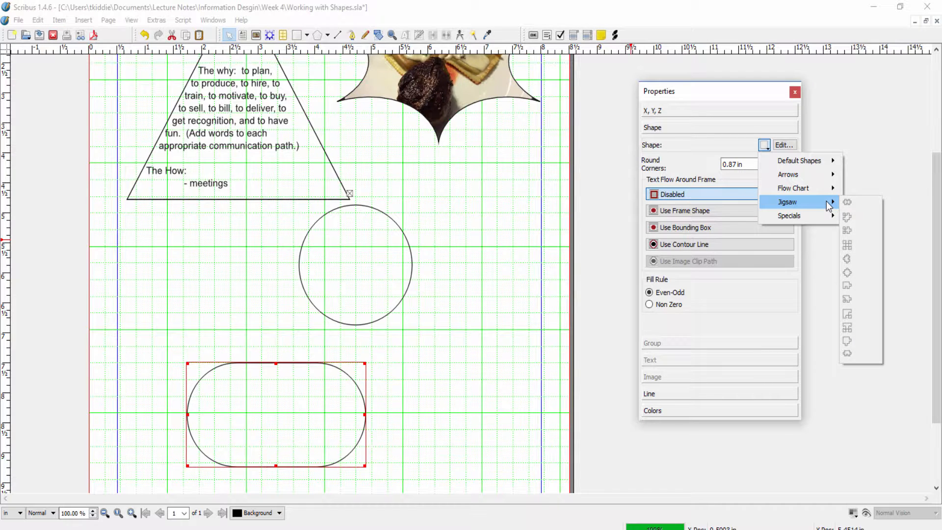
pyautogui.click(857, 231)
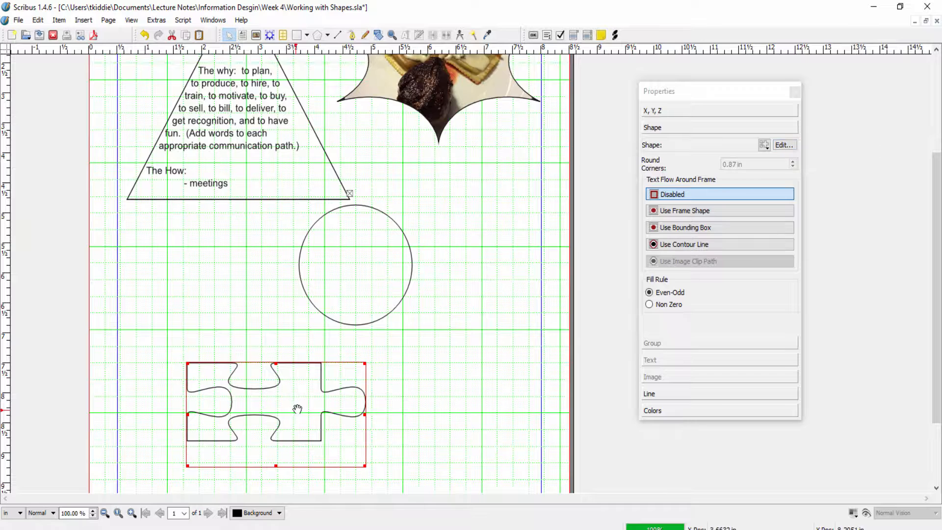
# Open the jigsaw shape's nodes for editing and save the document
pyautogui.click(786, 146)
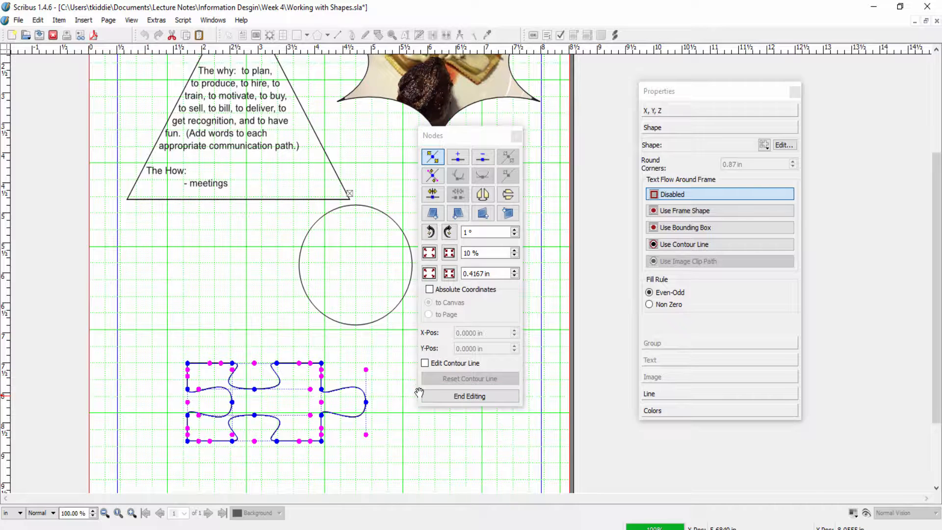
pyautogui.hotkey('ctrl', 's')
# Change the jigsaw piece to the Flow Chart shape with a straight top edge and a wavy bottom edge
pyautogui.click(764, 144)
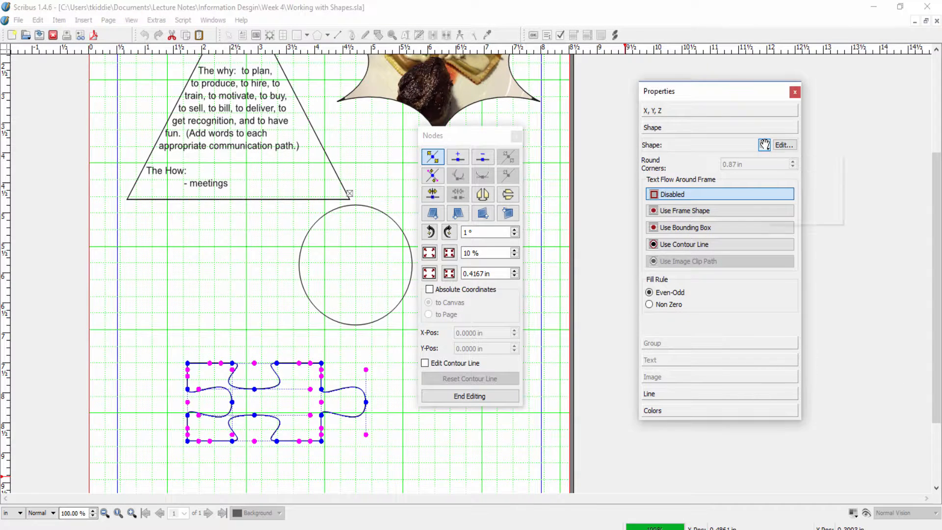
pyautogui.moveTo(804, 188)
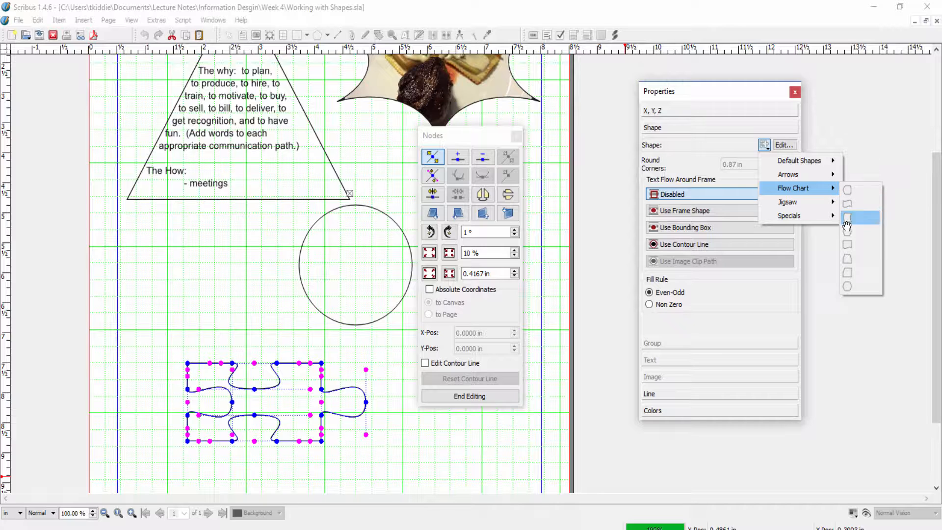
pyautogui.click(844, 243)
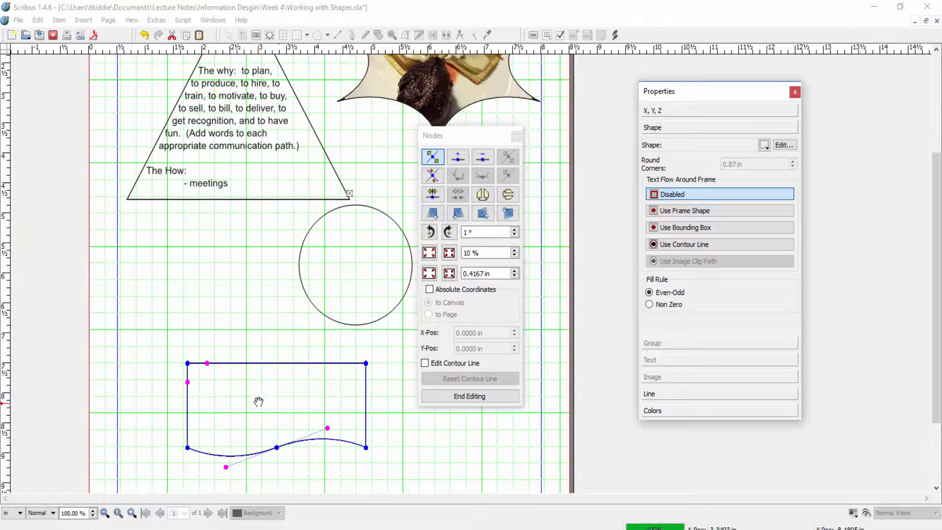
pyautogui.click(473, 468)
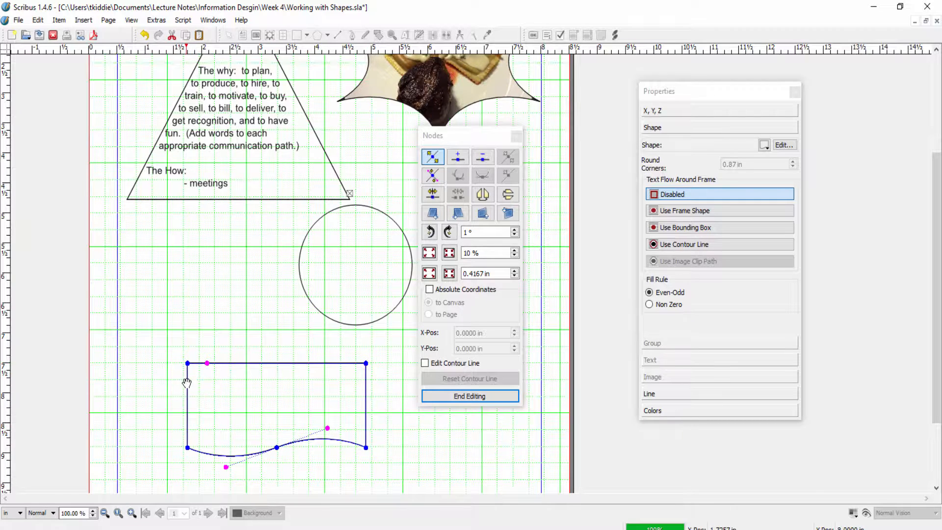
# Move the flow chart shape's two upper corner nodes outward and pull its control points to curve the bottom, left and upper edges
pyautogui.moveTo(188, 364); pyautogui.dragTo(168, 322)
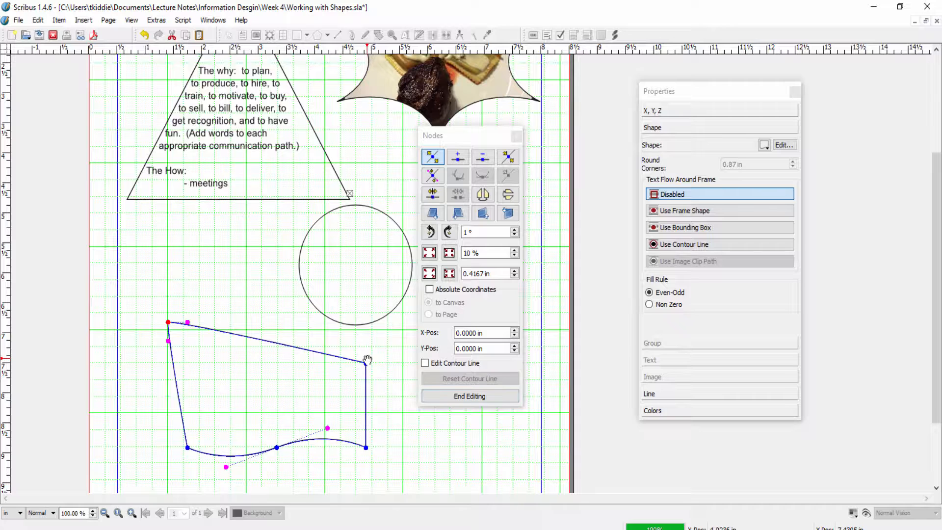
pyautogui.moveTo(369, 363); pyautogui.dragTo(393, 348)
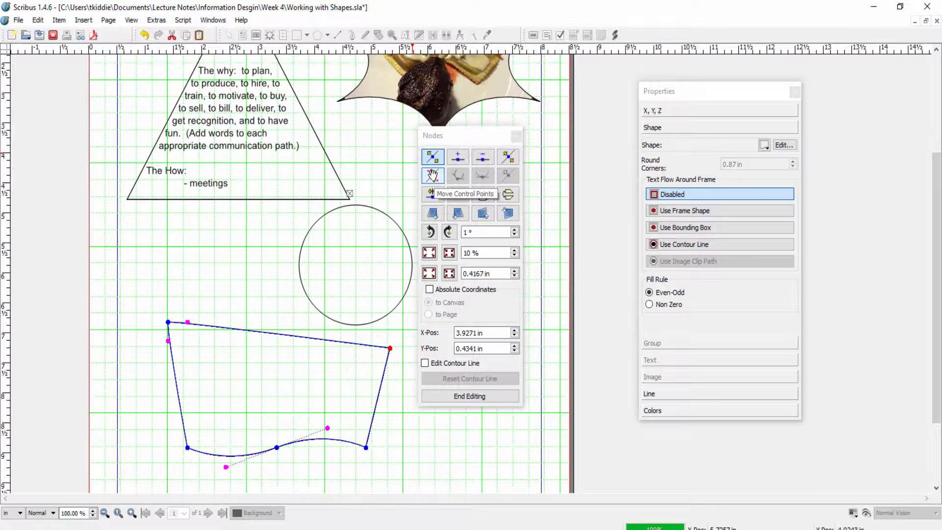
pyautogui.click(432, 175)
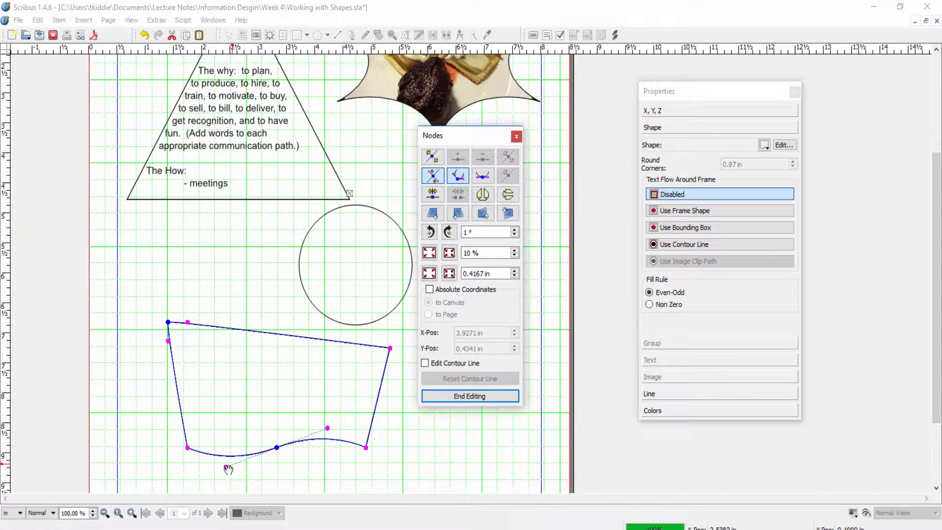
pyautogui.moveTo(225, 467); pyautogui.dragTo(290, 507)
pyautogui.moveTo(328, 429); pyautogui.dragTo(317, 387)
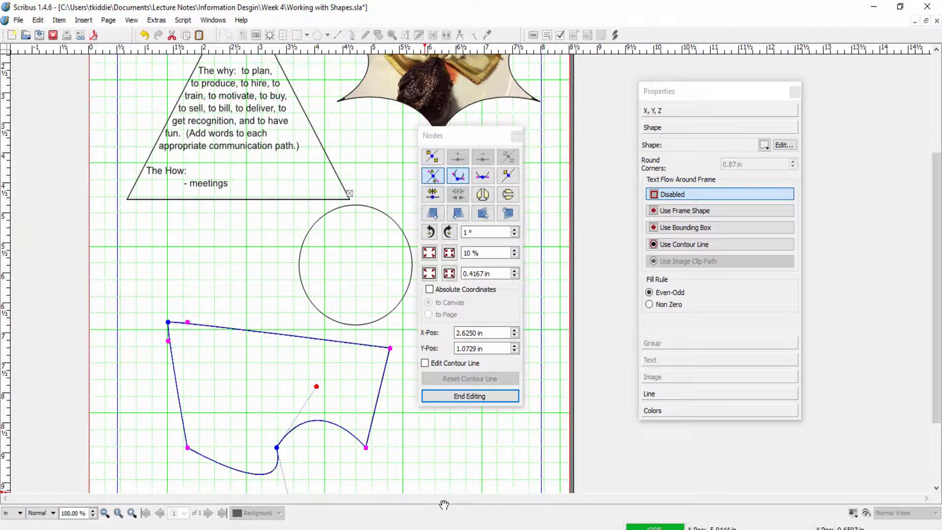
pyautogui.moveTo(168, 340); pyautogui.dragTo(119, 352)
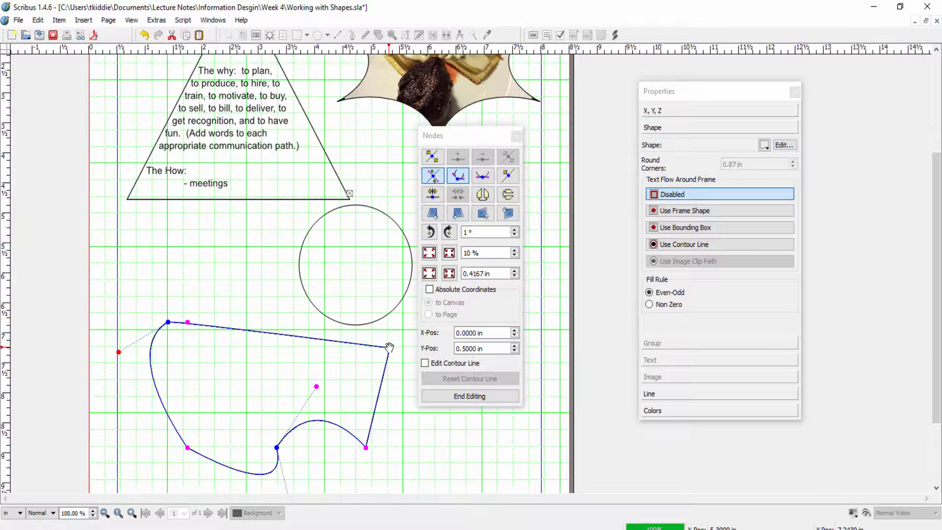
pyautogui.moveTo(389, 347); pyautogui.dragTo(405, 328)
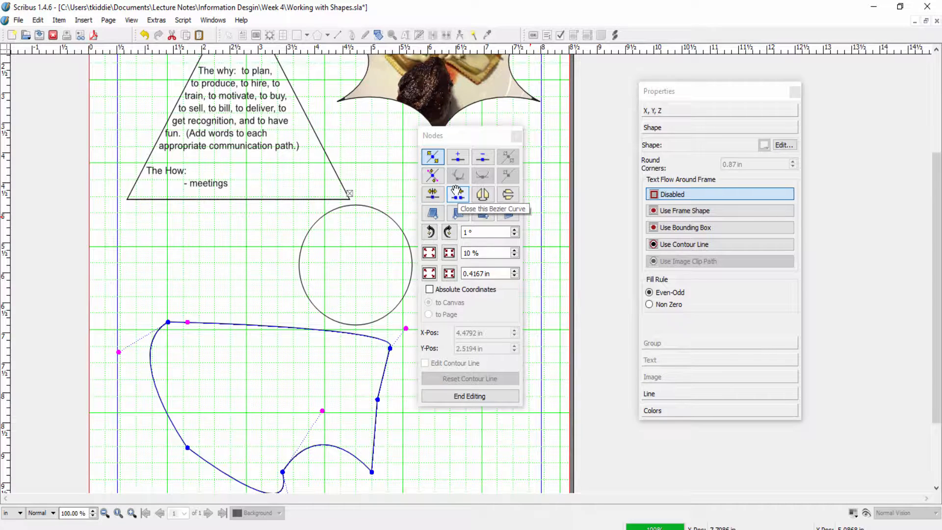
# Mirror the path horizontally twice and vertically once
pyautogui.click(483, 194)
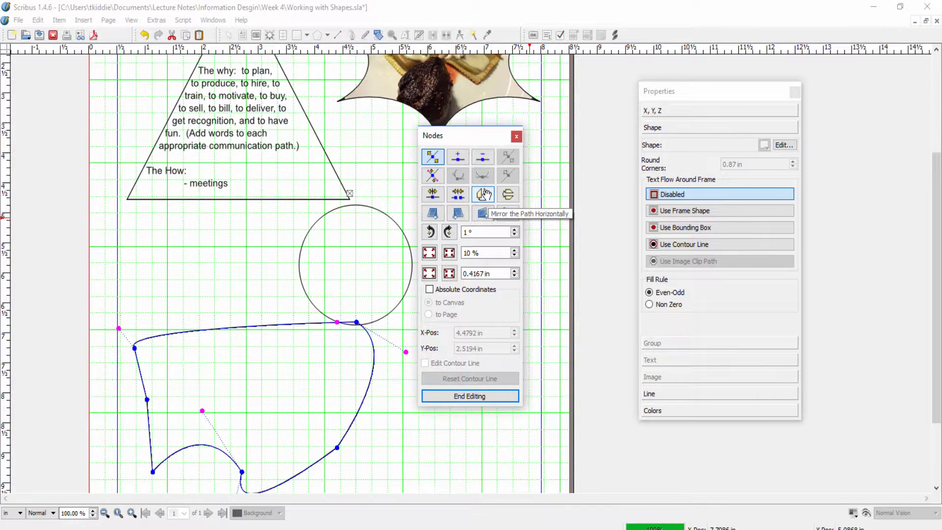
pyautogui.click(485, 194)
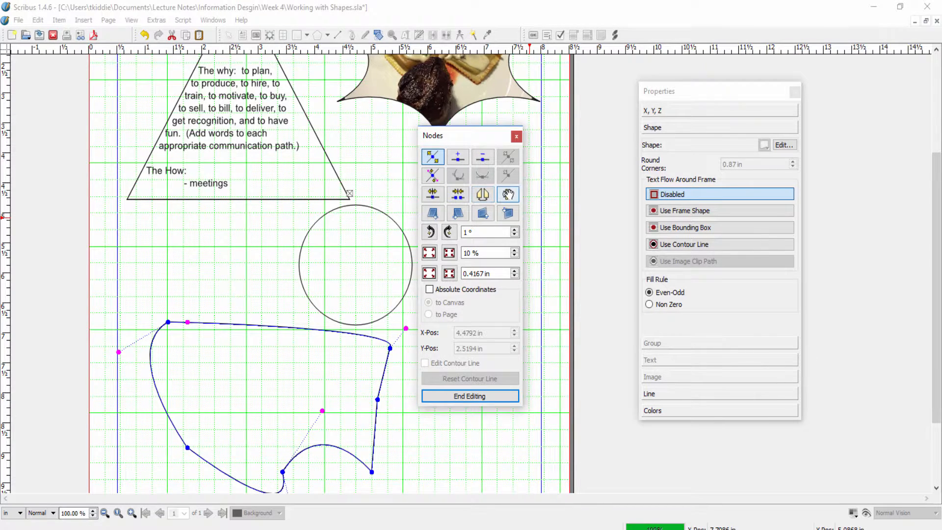
pyautogui.click(511, 195)
# Shear the path horizontally to the left and right, and vertically in both directions
pyautogui.scroll(-2, 334, 371)
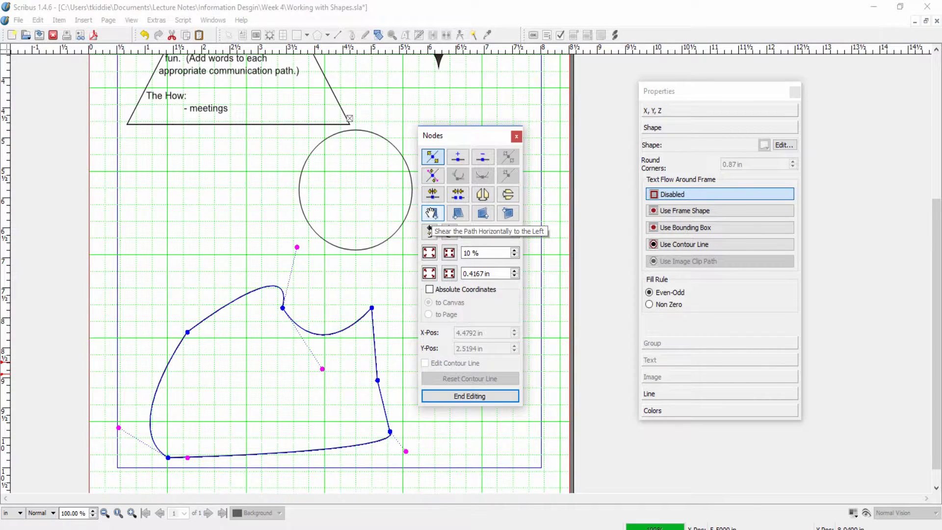
pyautogui.click(430, 229)
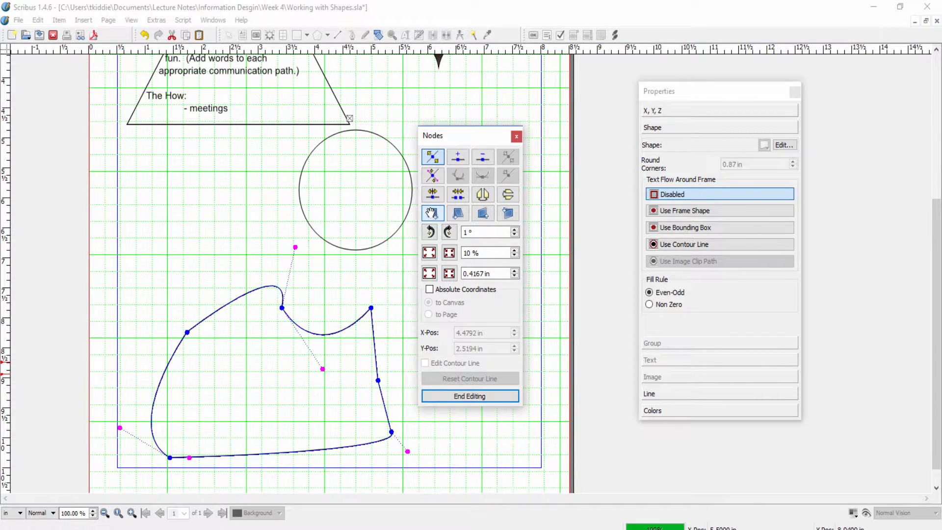
pyautogui.click(457, 213)
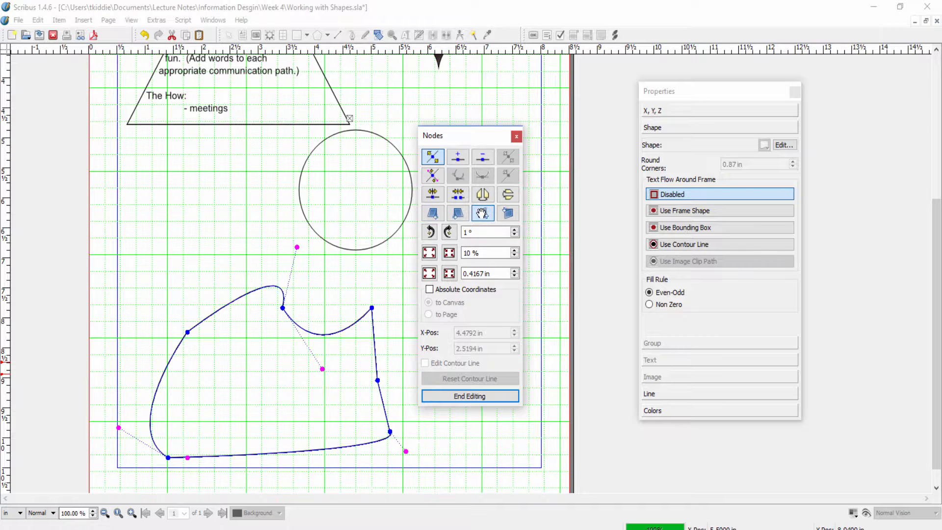
pyautogui.click(481, 212)
pyautogui.click(507, 212)
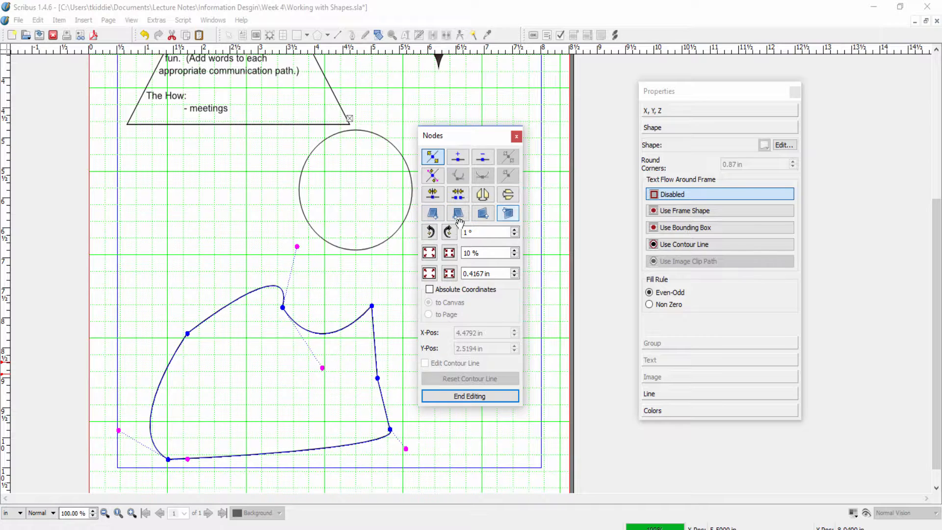
# Rotate the path counterclockwise and back in 1° increments, and rotate it clockwise with the angle set to 5°
pyautogui.doubleClick(431, 231)
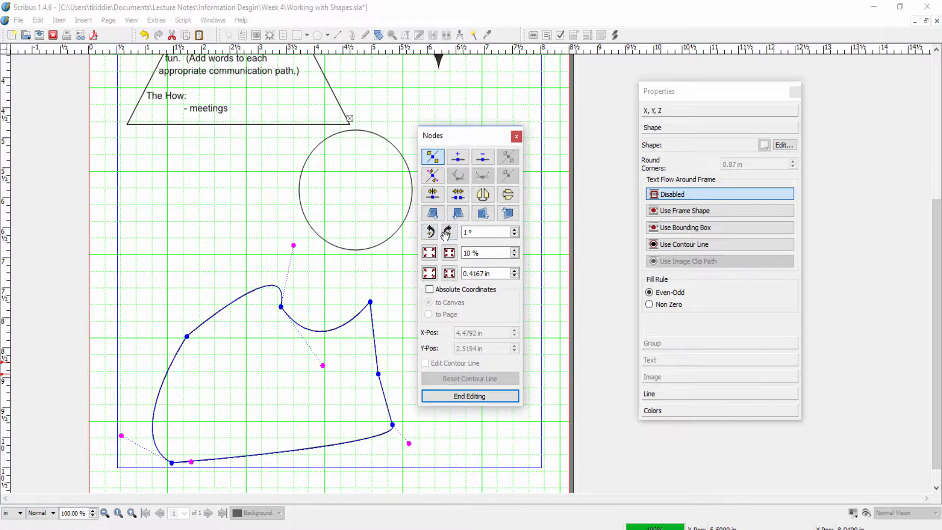
pyautogui.click(449, 232)
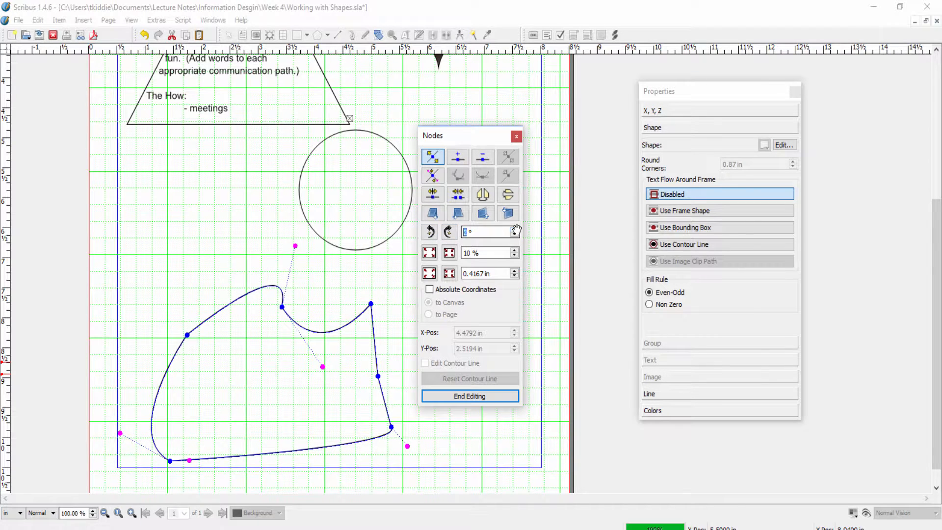
pyautogui.click(448, 232)
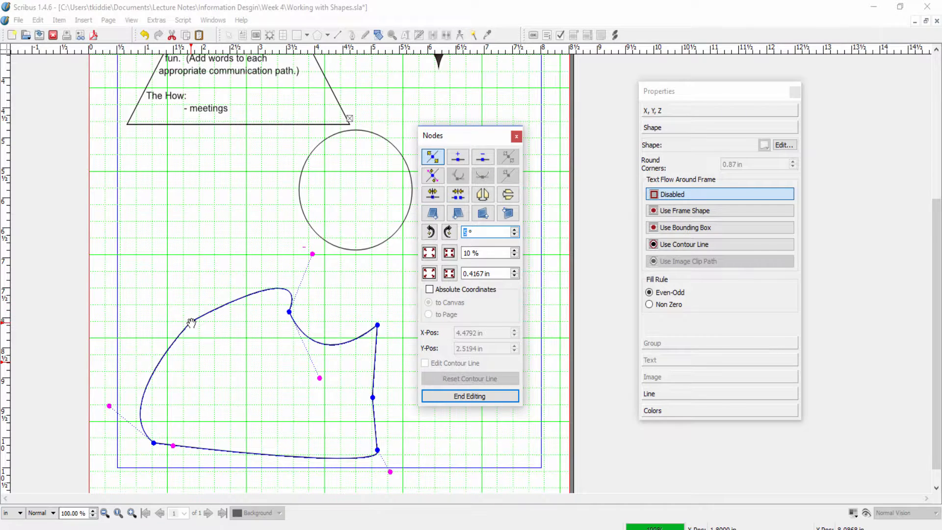
# Move the path's upper-left node upward and mirror the path horizontally
pyautogui.moveTo(193, 321); pyautogui.dragTo(186, 269)
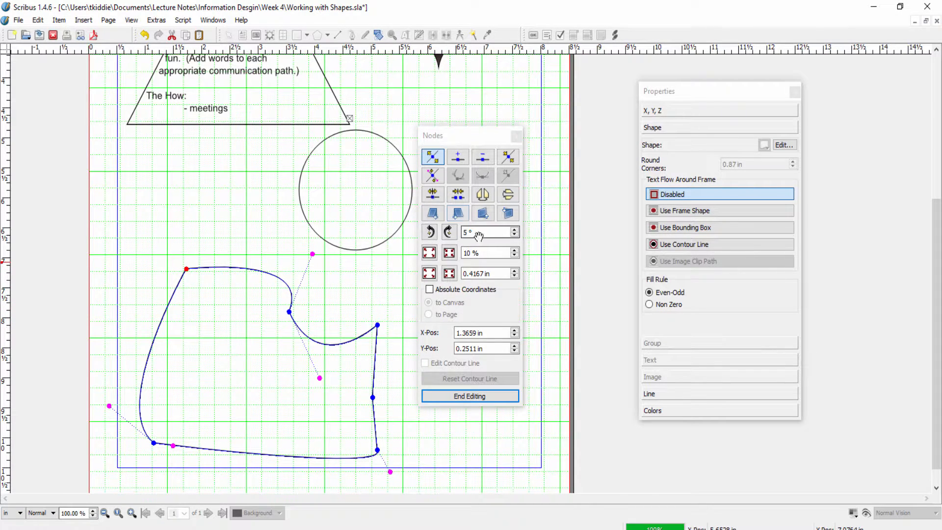
pyautogui.click(482, 195)
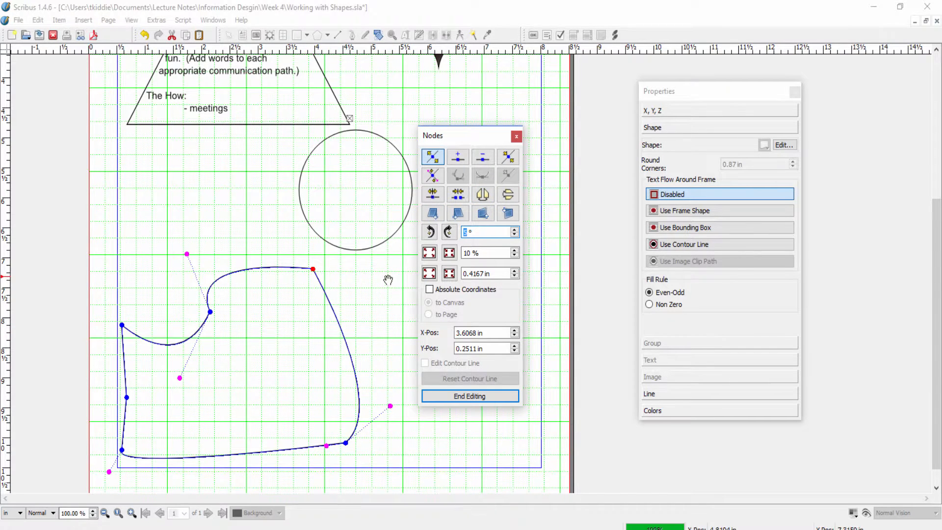
# Enlarge and shrink the path by 10 %, enlarge and reduce it by 0.4167 in, and deselect its node
pyautogui.click(429, 252)
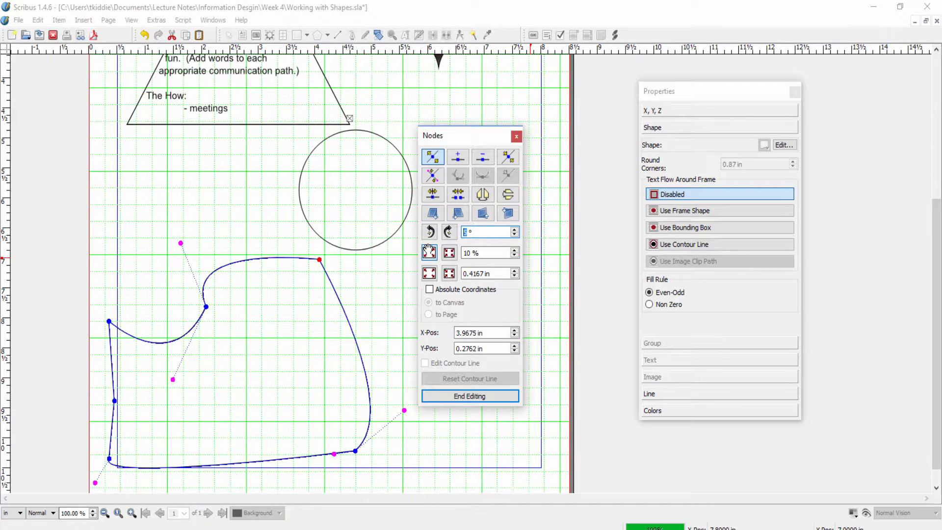
pyautogui.click(449, 252)
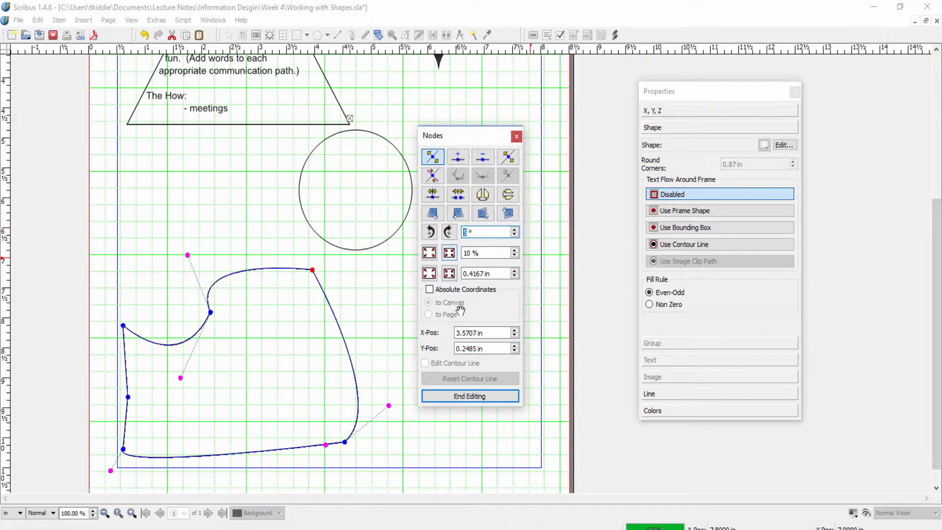
pyautogui.click(429, 273)
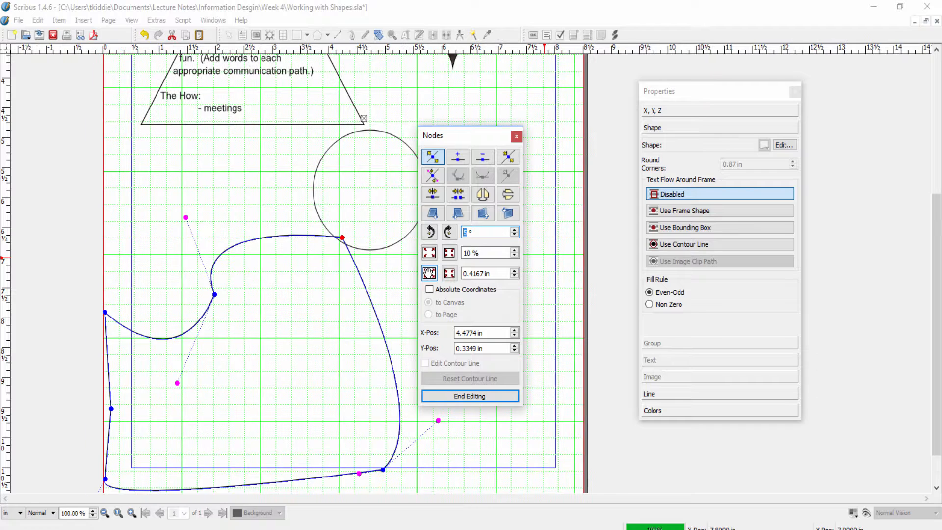
pyautogui.click(449, 273)
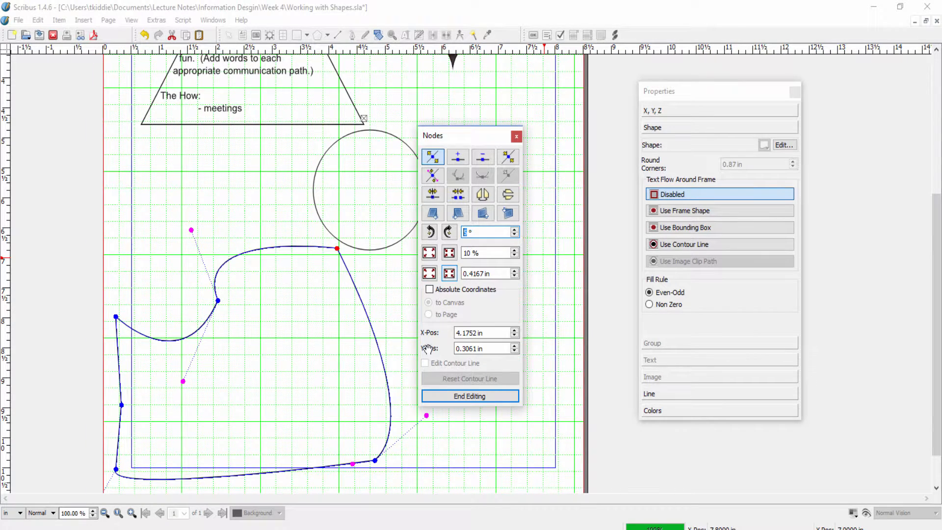
pyautogui.click(398, 308)
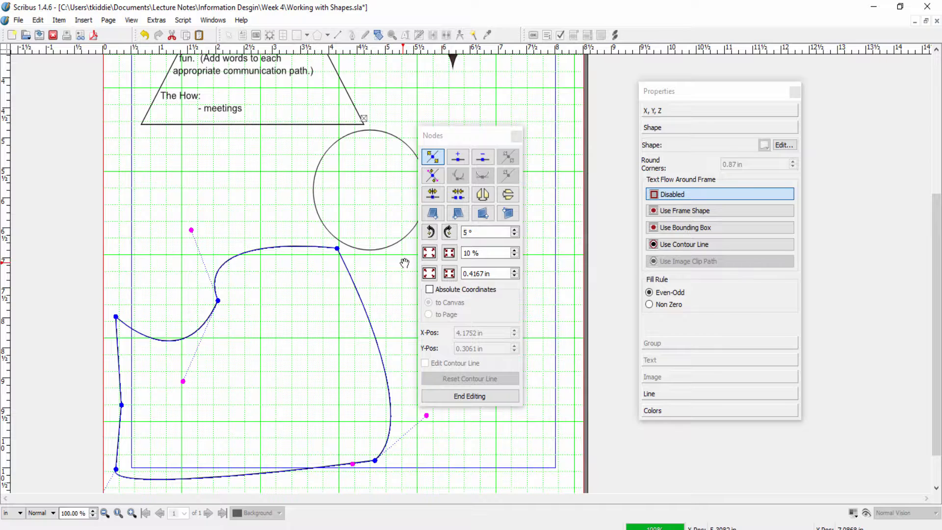
# End node editing and delete the edited shape, the circle and the triangular text frame from the page
pyautogui.scroll(3, 404, 262)
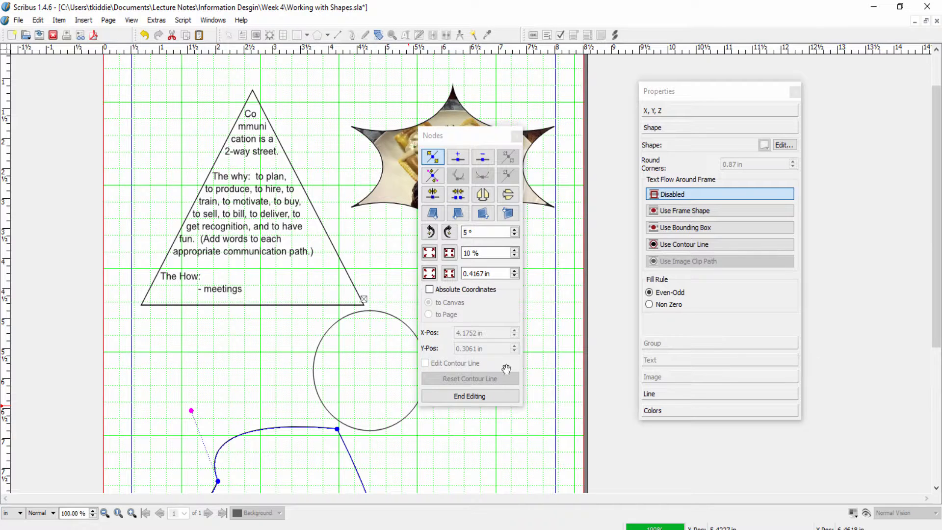
pyautogui.click(487, 396)
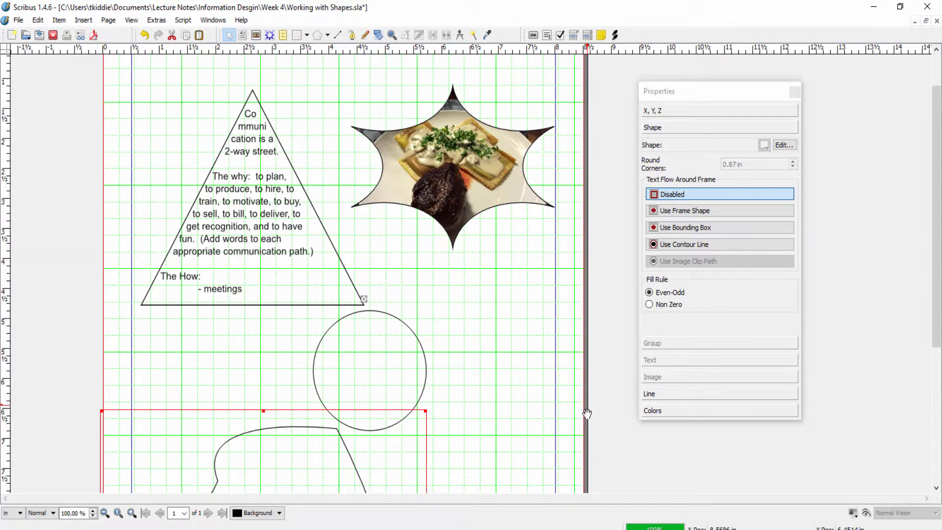
pyautogui.press('Delete')
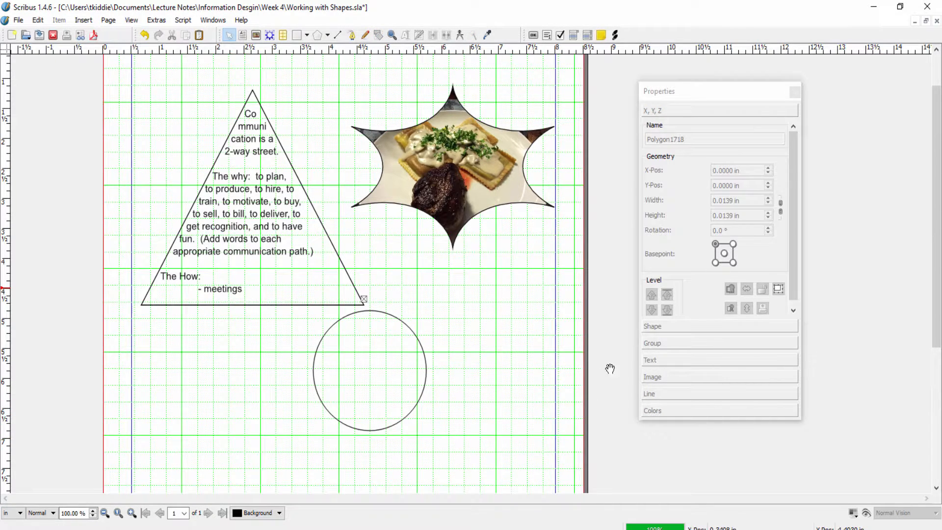
pyautogui.click(426, 377)
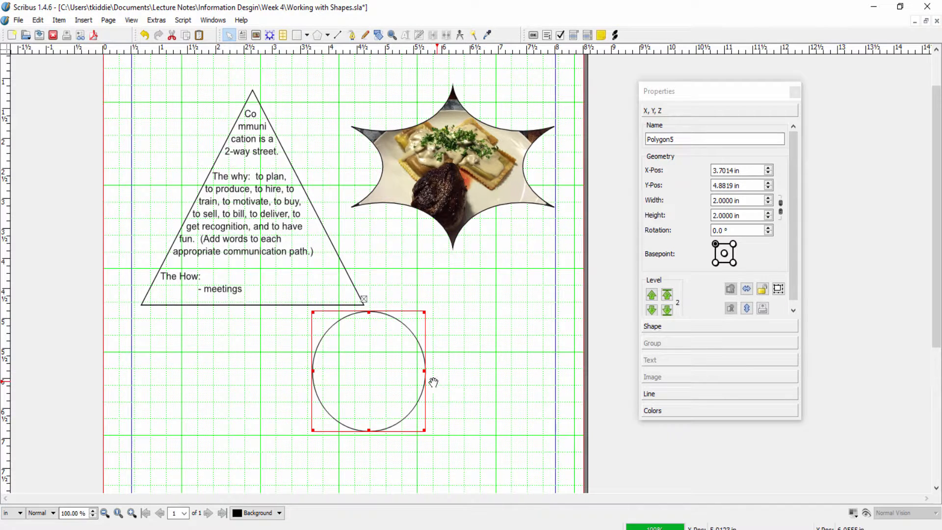
pyautogui.press('Delete')
pyautogui.click(321, 235)
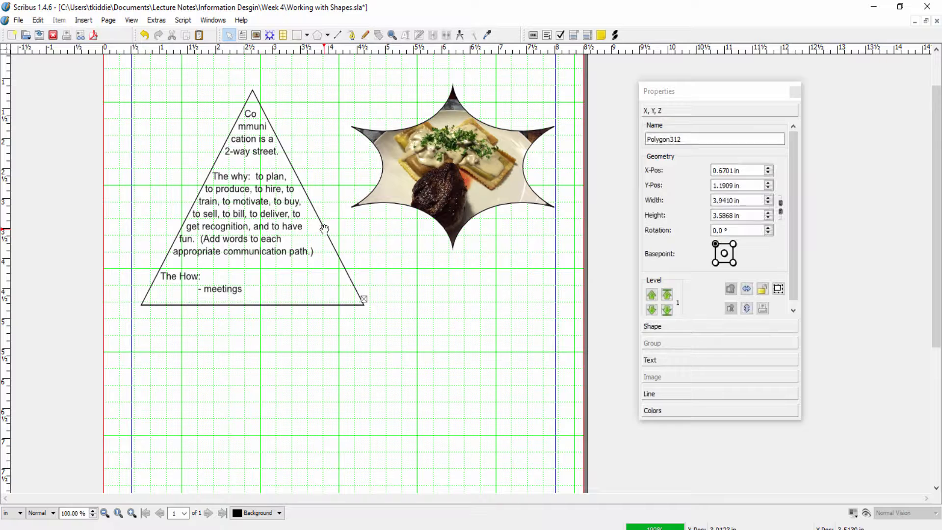
pyautogui.press('Delete')
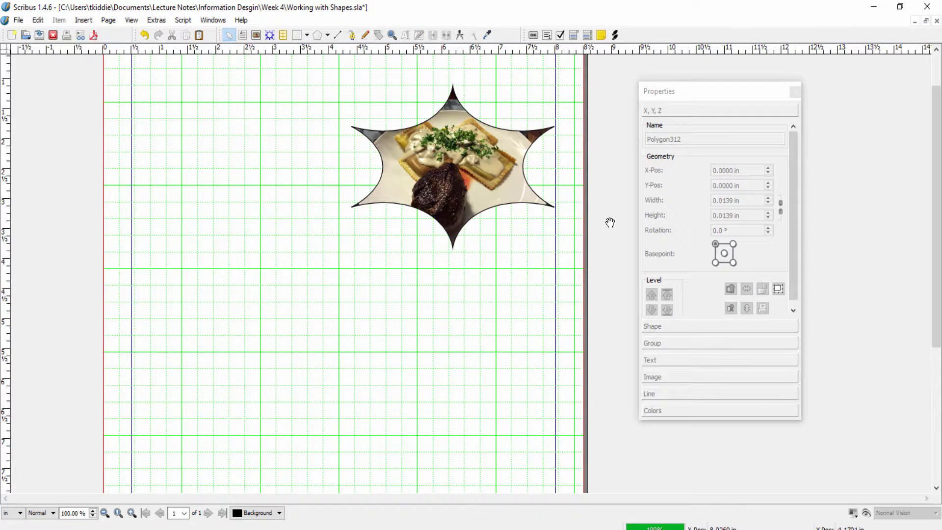
# Move the star-shaped image frame toward the page's horizontal centre, at about X 3.26 in and Y 1.06 in
pyautogui.click(457, 166)
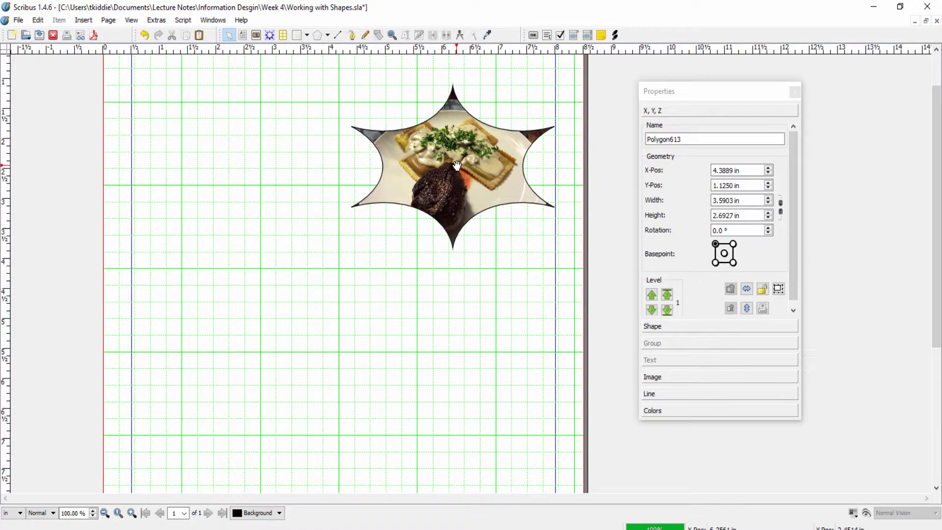
pyautogui.moveTo(457, 166); pyautogui.dragTo(393, 162)
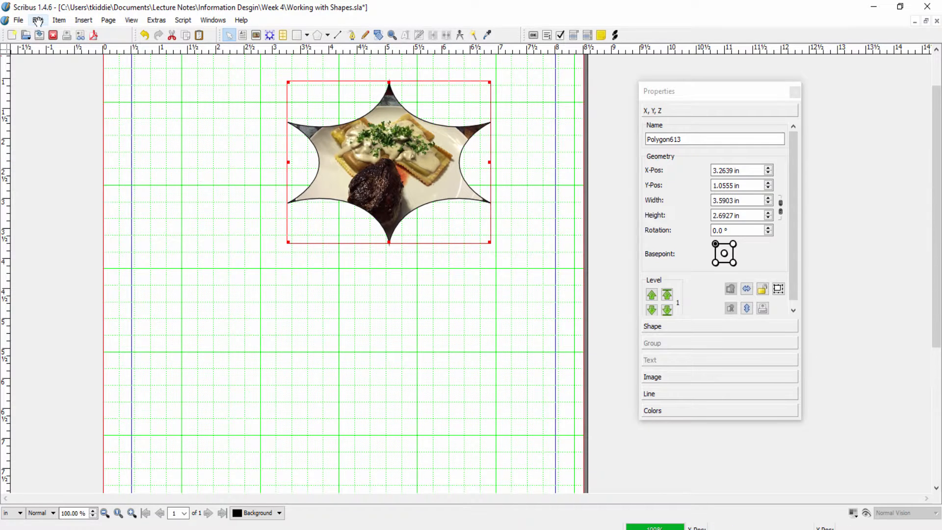
# Insert a text frame about 6.38 in wide over the star image and extend its bottom edge to a height of about 9.03 in
pyautogui.click(82, 20)
pyautogui.click(132, 54)
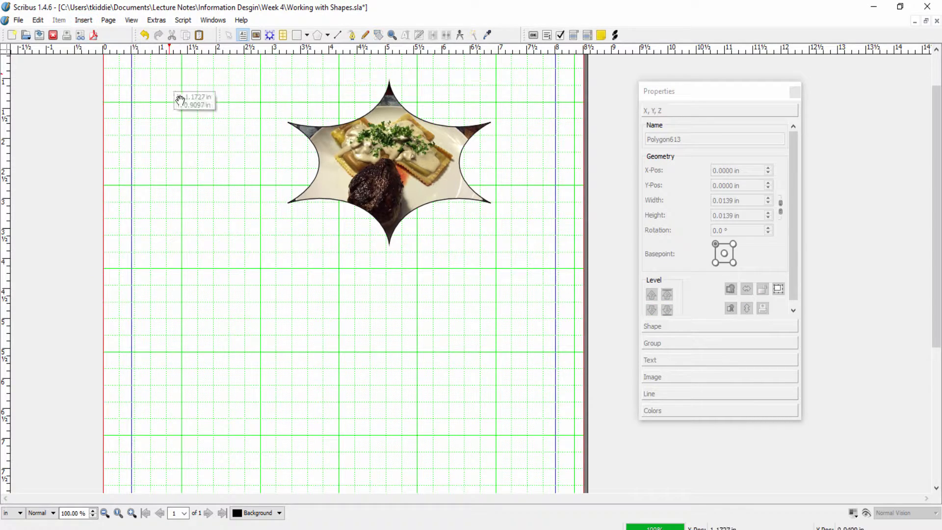
pyautogui.moveTo(171, 78); pyautogui.dragTo(531, 526)
pyautogui.scroll(-8, 466, 417)
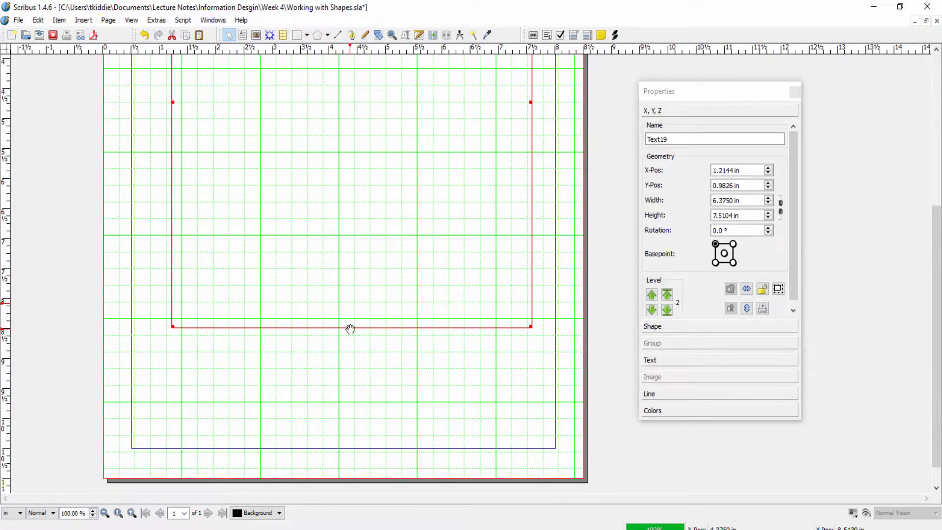
pyautogui.moveTo(351, 328); pyautogui.dragTo(344, 419)
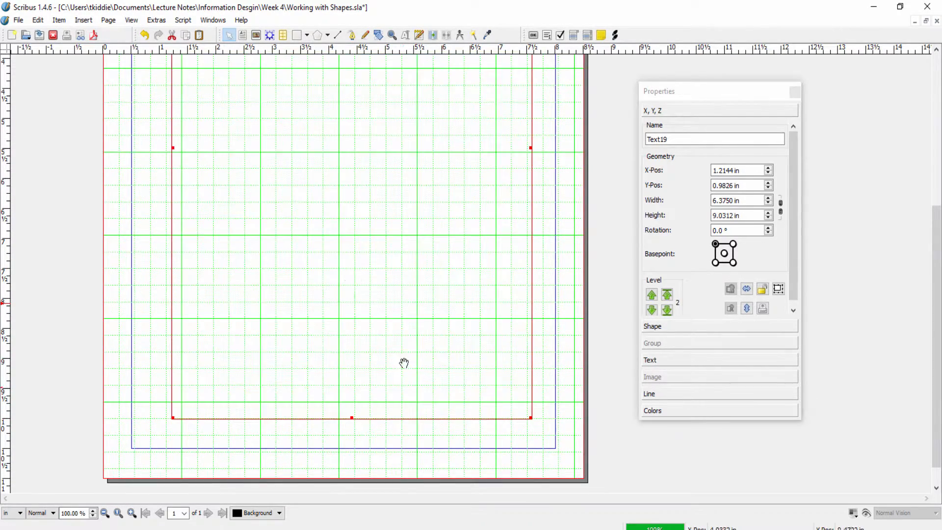
# Import the file Sample Text for Working with Text Demo.doc into the large text frame
pyautogui.rightClick(293, 204)
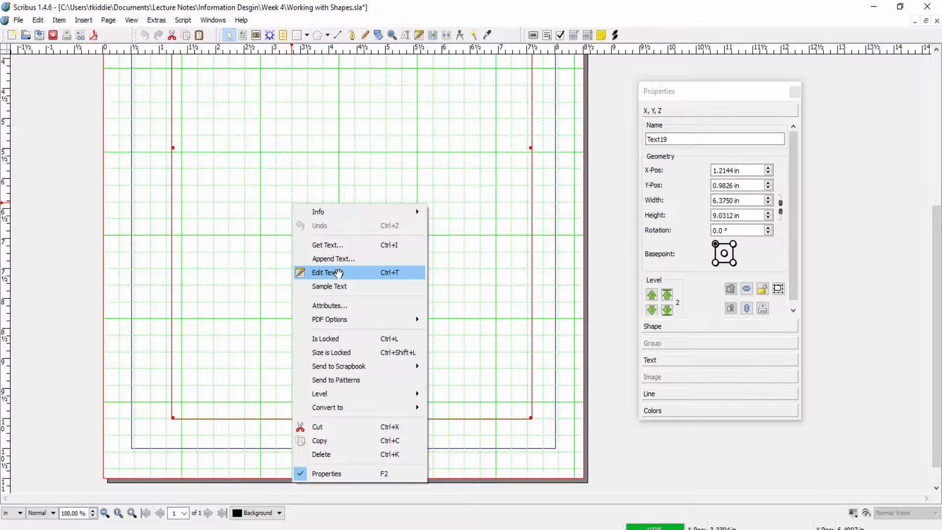
pyautogui.click(336, 245)
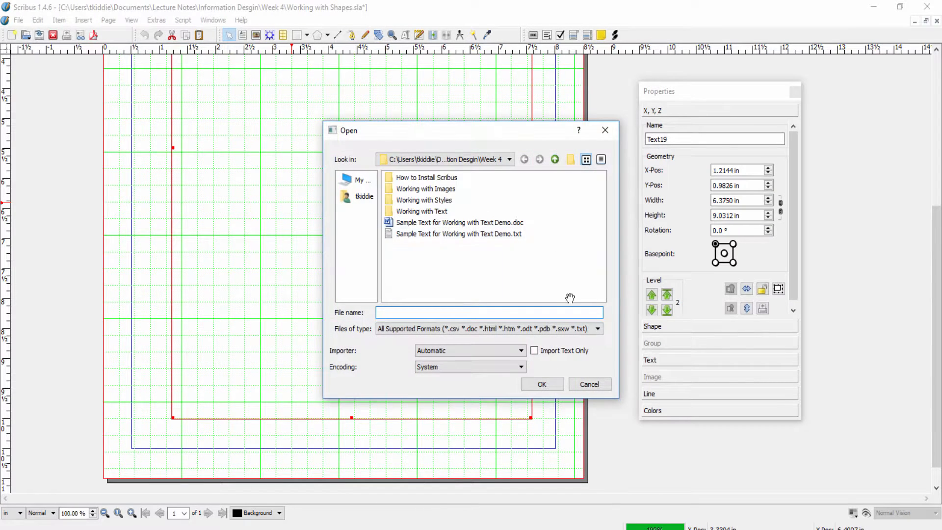
pyautogui.click(488, 223)
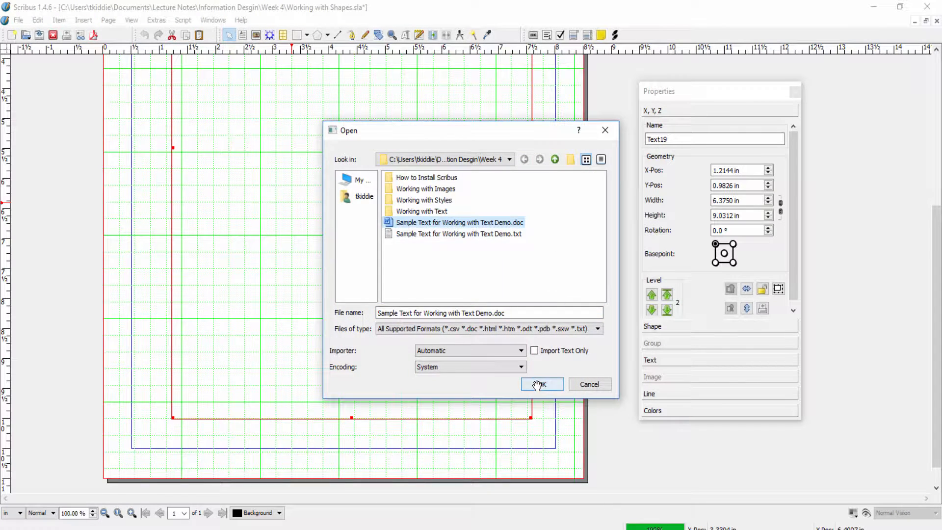
pyautogui.click(540, 383)
pyautogui.scroll(5, 520, 351)
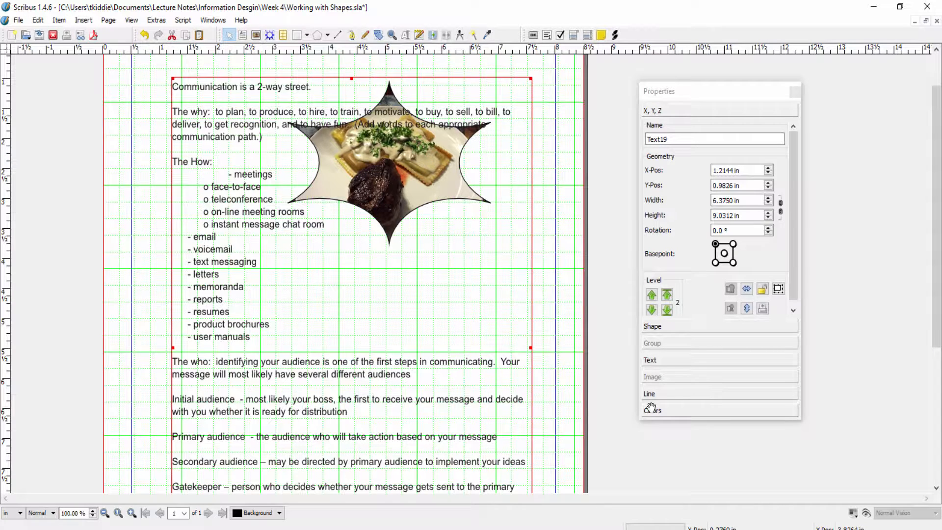
# Set the text frame's text flow to Use Frame Shape and move the frame to about X 0.96 in, Y 0.93 in
pyautogui.click(670, 325)
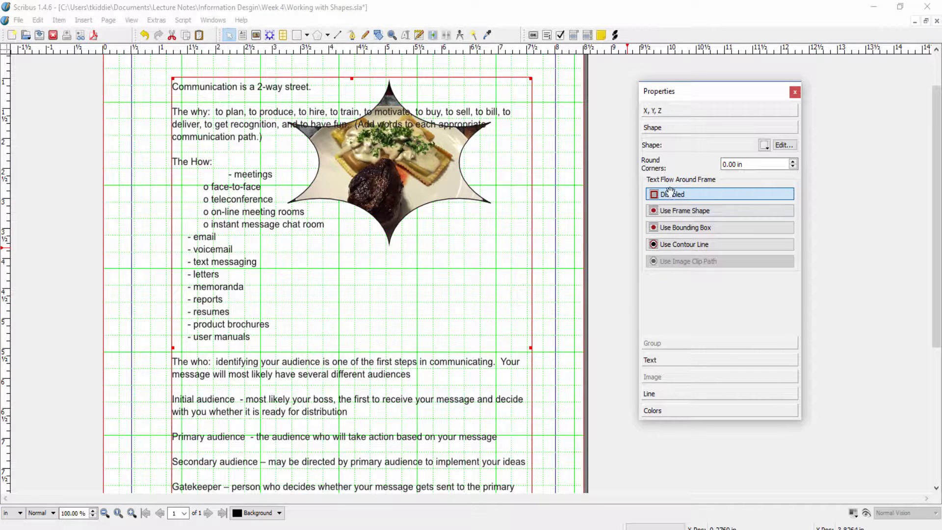
pyautogui.click(687, 209)
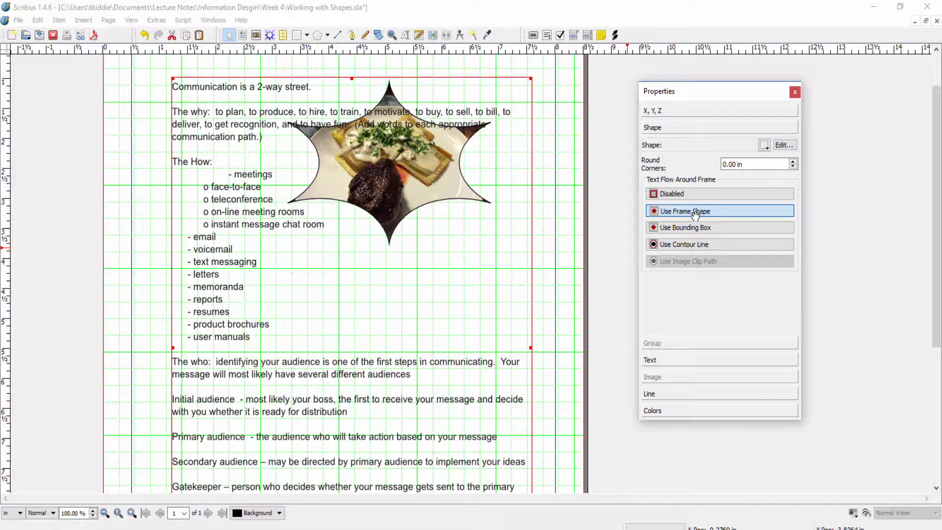
pyautogui.moveTo(412, 169); pyautogui.dragTo(367, 162)
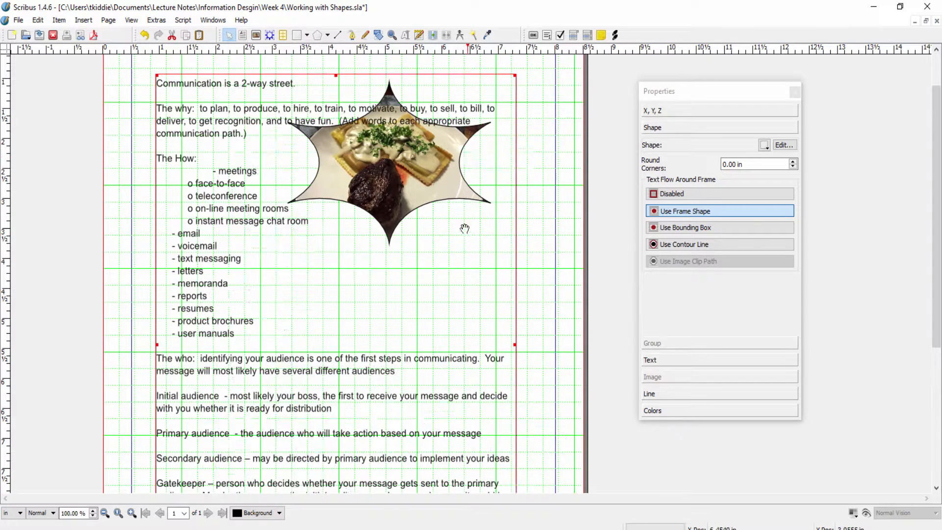
pyautogui.moveTo(430, 177); pyautogui.dragTo(432, 177)
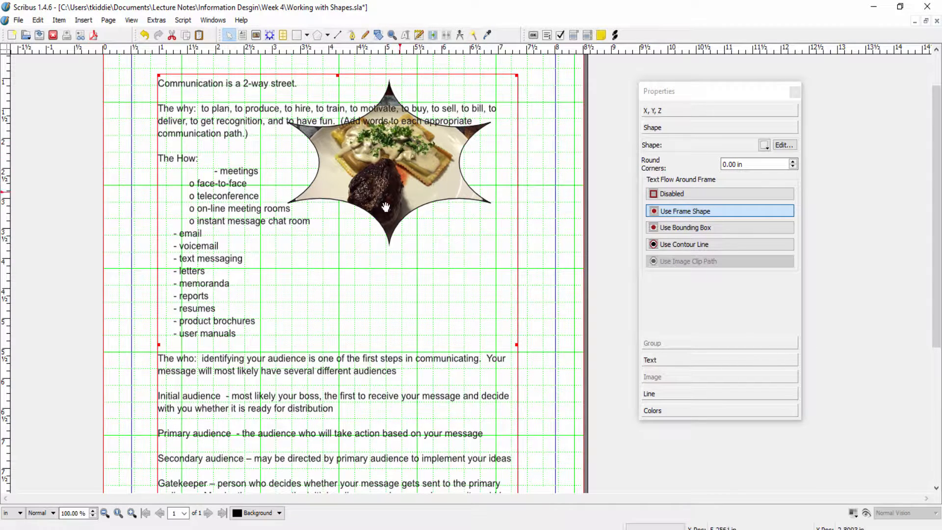
# Lower the text frame to the level beneath the star-shaped image frame and deselect it
pyautogui.click(403, 185)
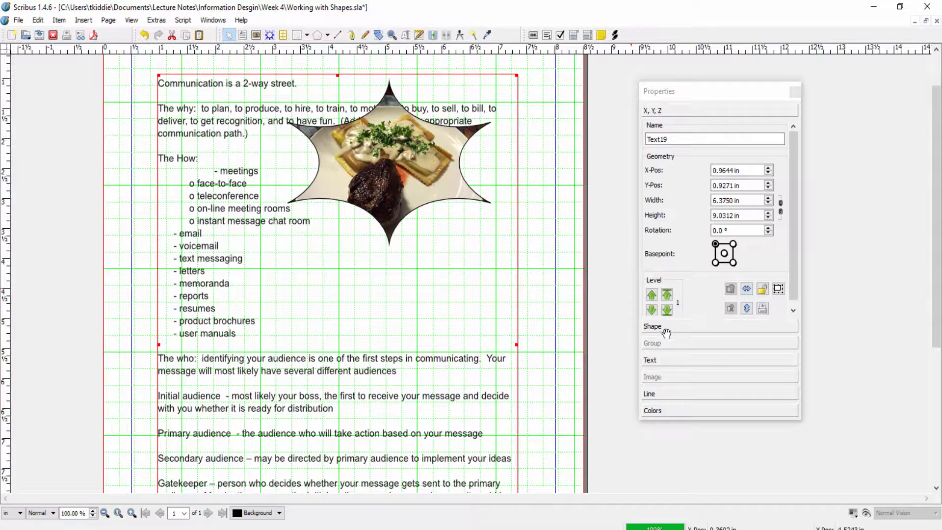
pyautogui.click(665, 359)
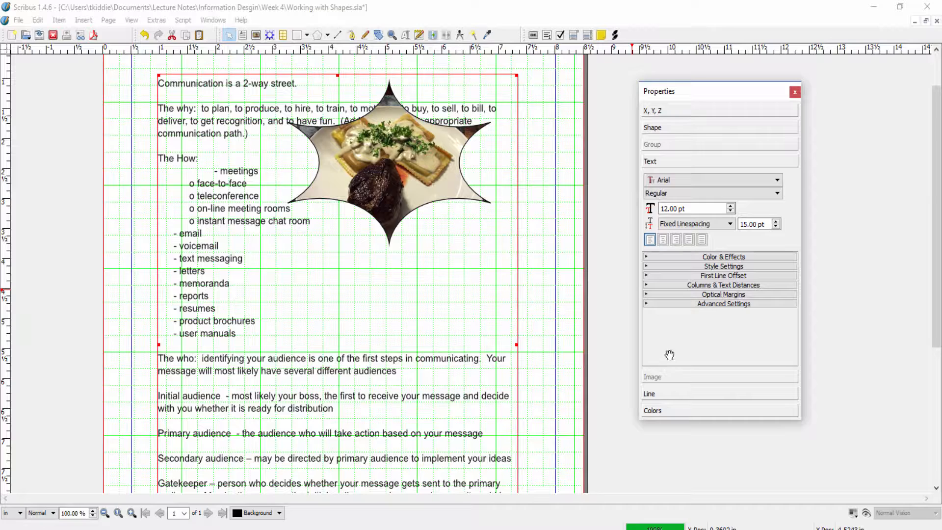
pyautogui.click(608, 338)
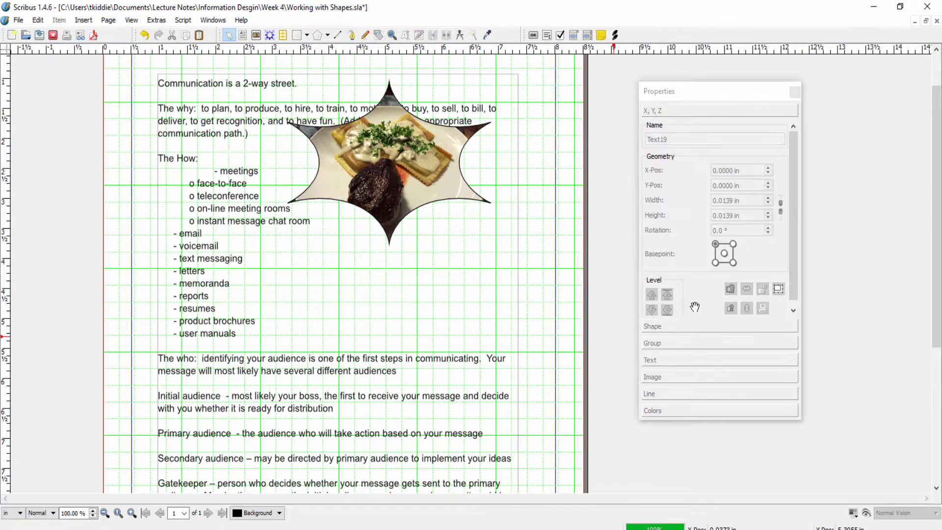
pyautogui.click(663, 328)
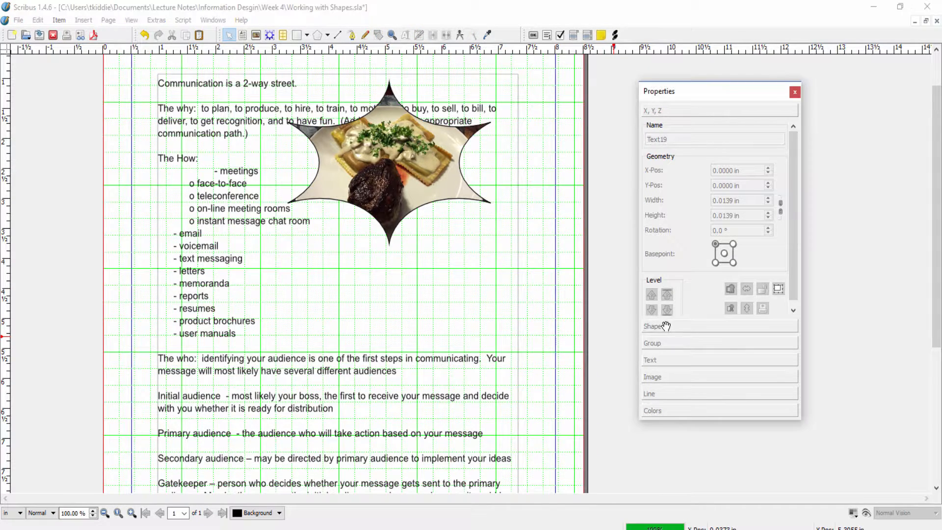
pyautogui.rightClick(343, 275)
pyautogui.click(384, 283)
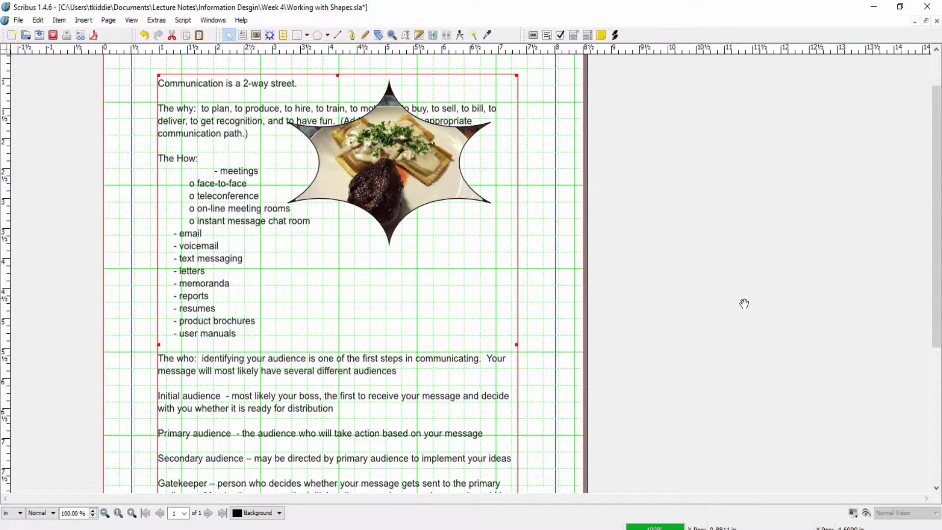
pyautogui.rightClick(390, 289)
pyautogui.click(434, 287)
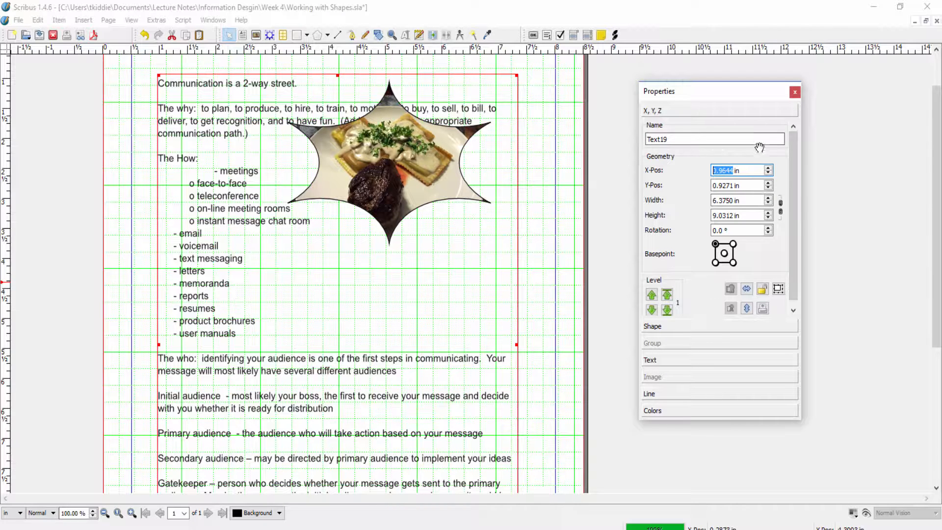
pyautogui.click(651, 309)
pyautogui.click(533, 265)
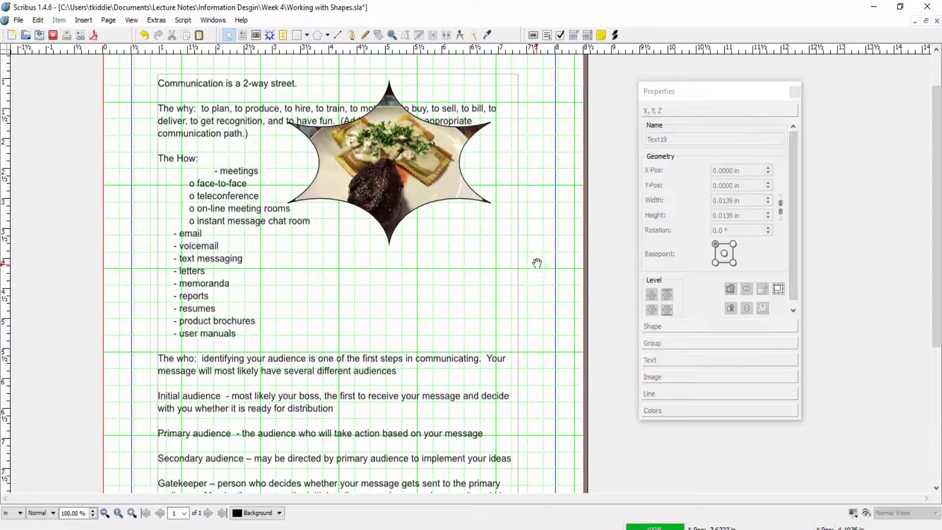
# Set the text flow around the star-shaped image frame to Use Frame Shape
pyautogui.click(444, 196)
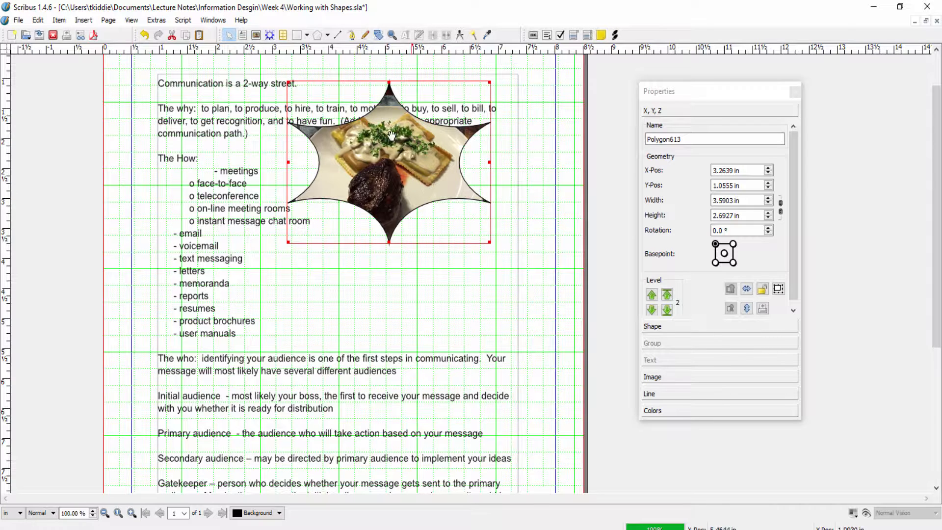
pyautogui.click(681, 329)
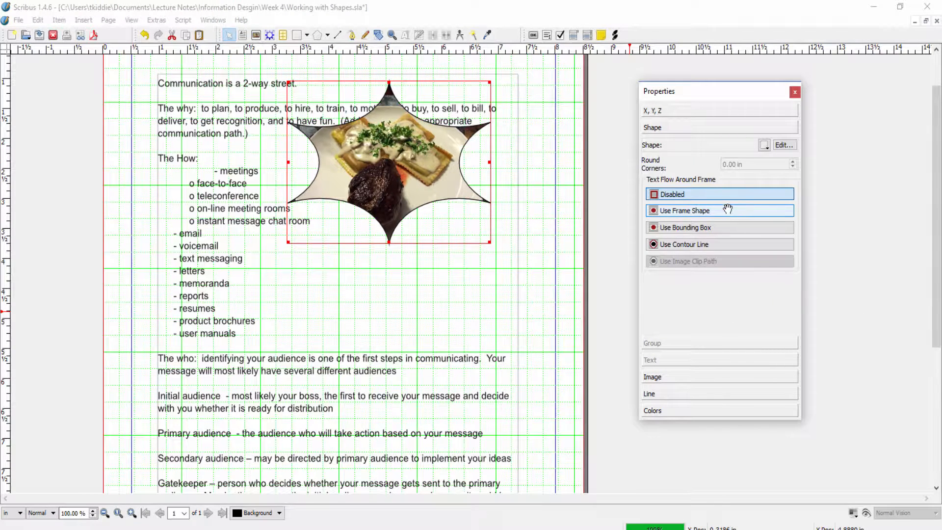
pyautogui.click(728, 210)
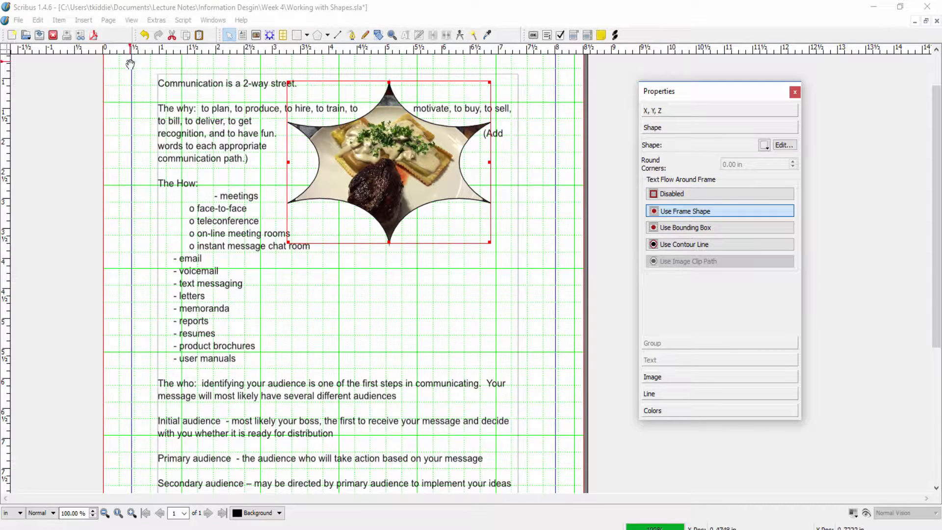
# Move the star image down among the audience paragraphs, to about X 3.11 in and Y 5.79 in
pyautogui.click(428, 311)
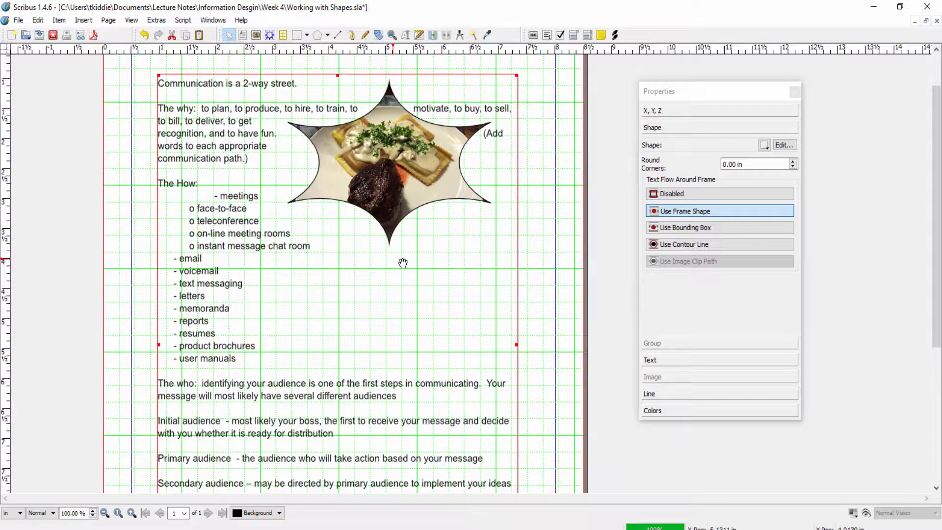
pyautogui.moveTo(390, 168); pyautogui.dragTo(402, 461)
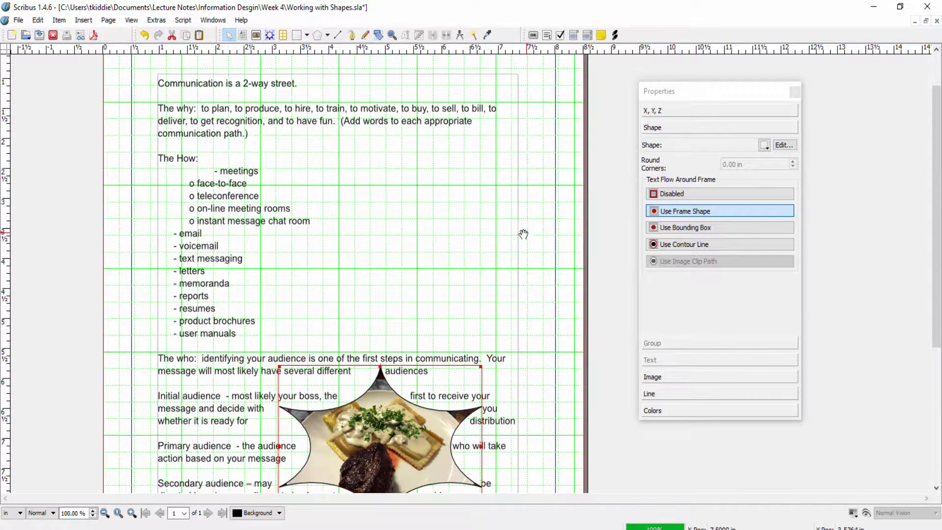
pyautogui.scroll(-3, 465, 295)
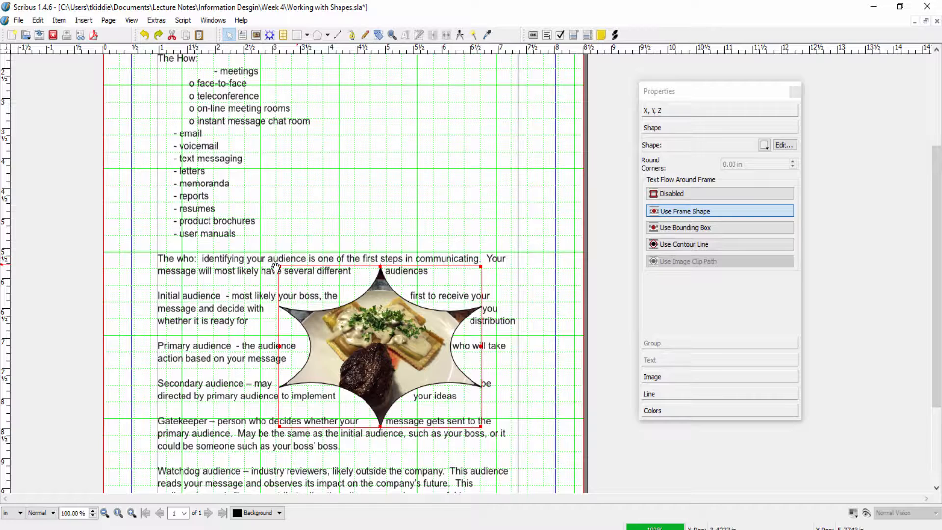
# Try Use Bounding Box for the text flow around the star image, and switch it to Use Contour Line
pyautogui.click(718, 227)
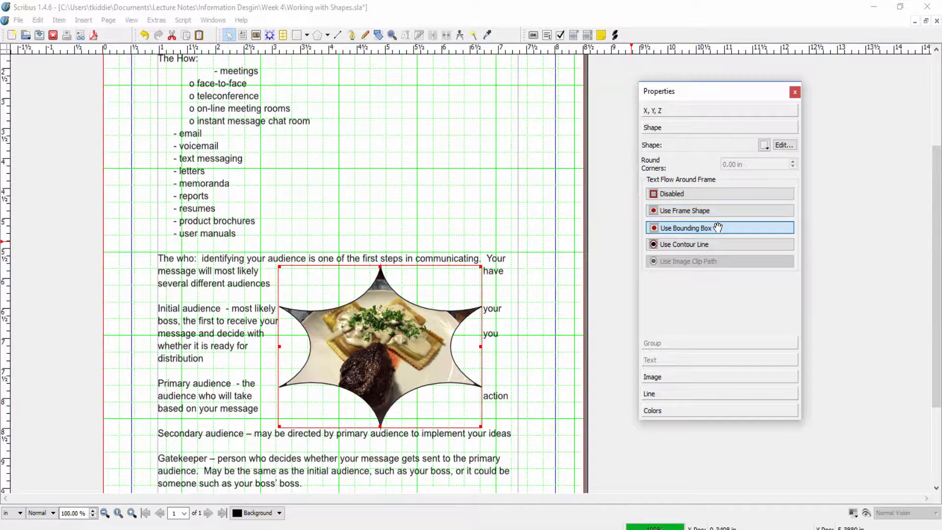
pyautogui.click(541, 357)
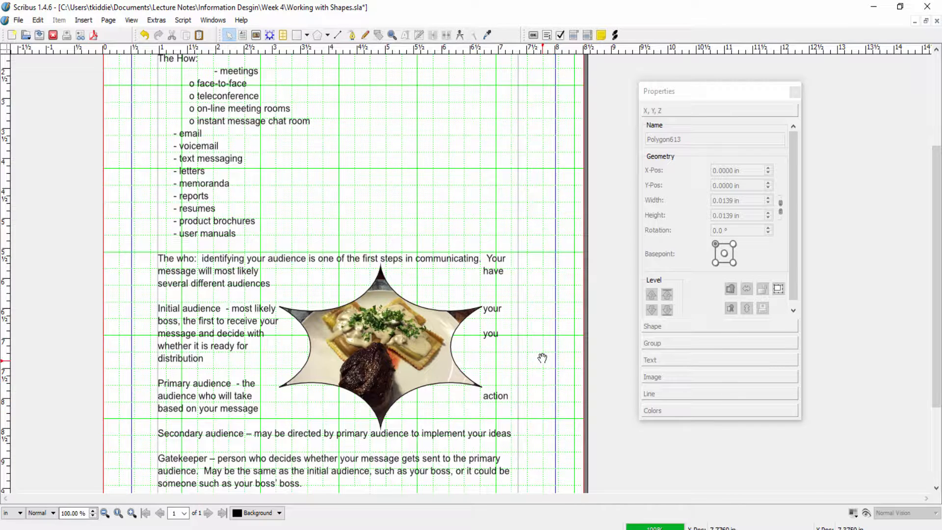
pyautogui.click(399, 358)
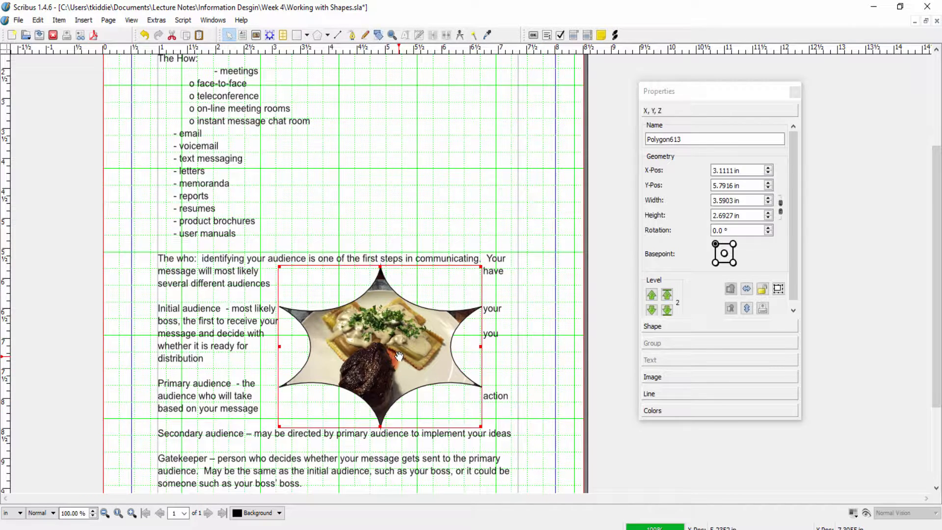
pyautogui.click(654, 327)
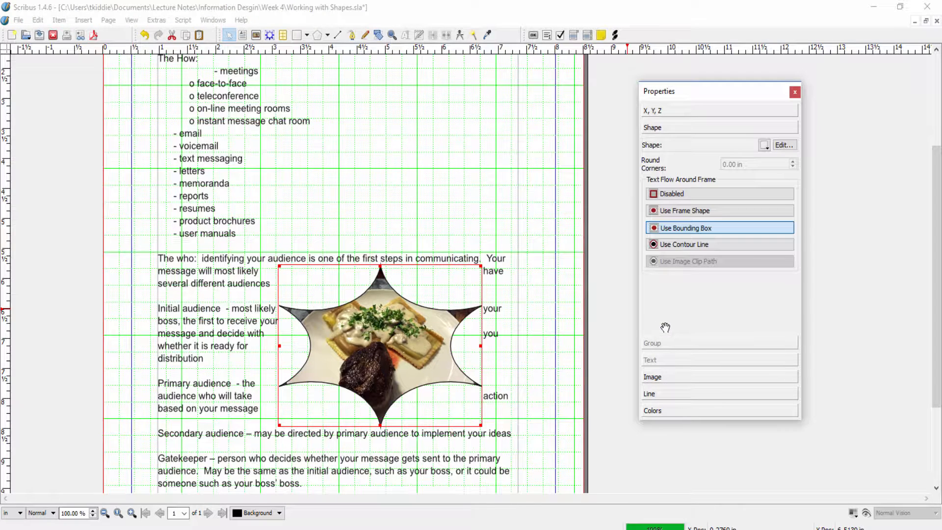
pyautogui.click(702, 243)
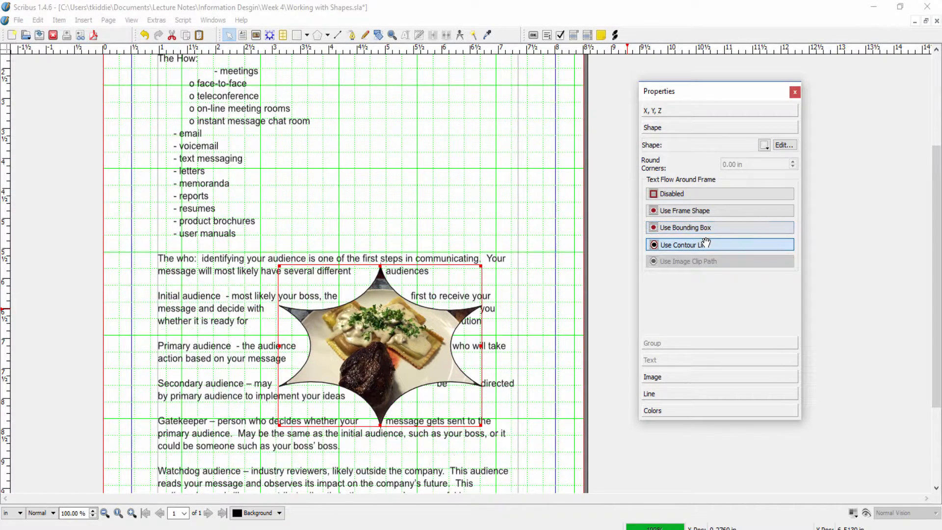
# Open the star image's shape for node editing, pull its upper-right curve node outward and undo that shape edit
pyautogui.click(785, 145)
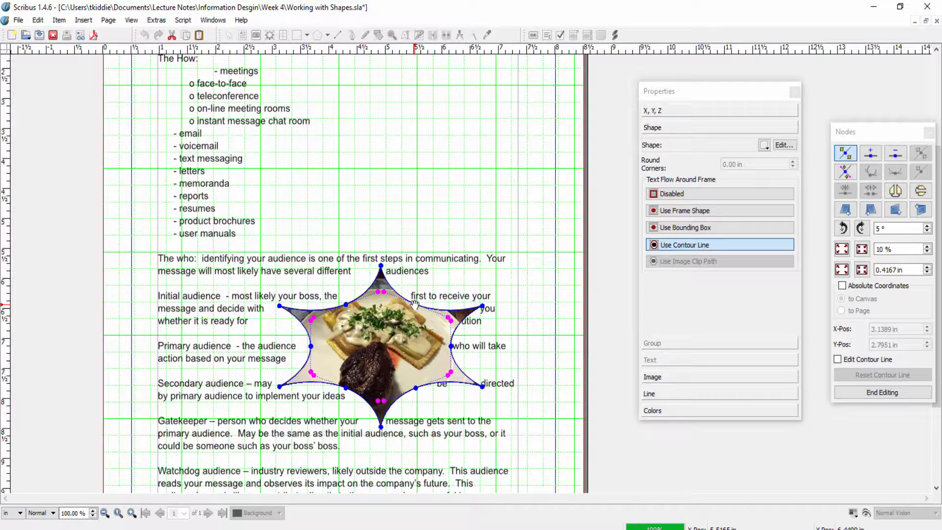
pyautogui.moveTo(412, 305); pyautogui.dragTo(489, 279)
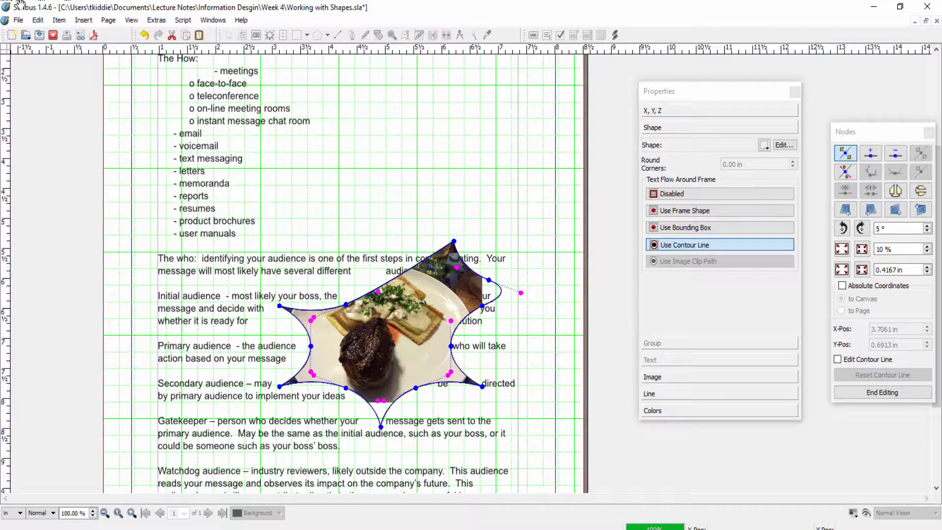
pyautogui.click(37, 20)
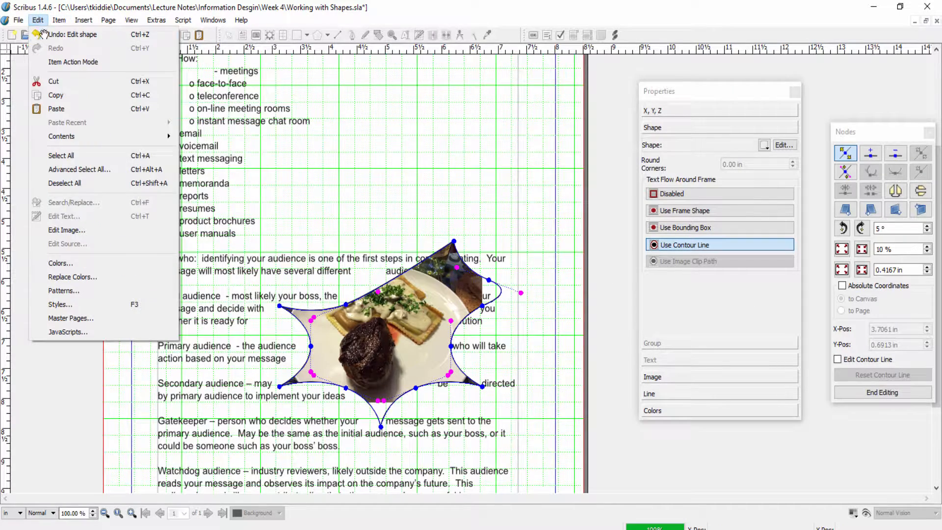
pyautogui.click(43, 34)
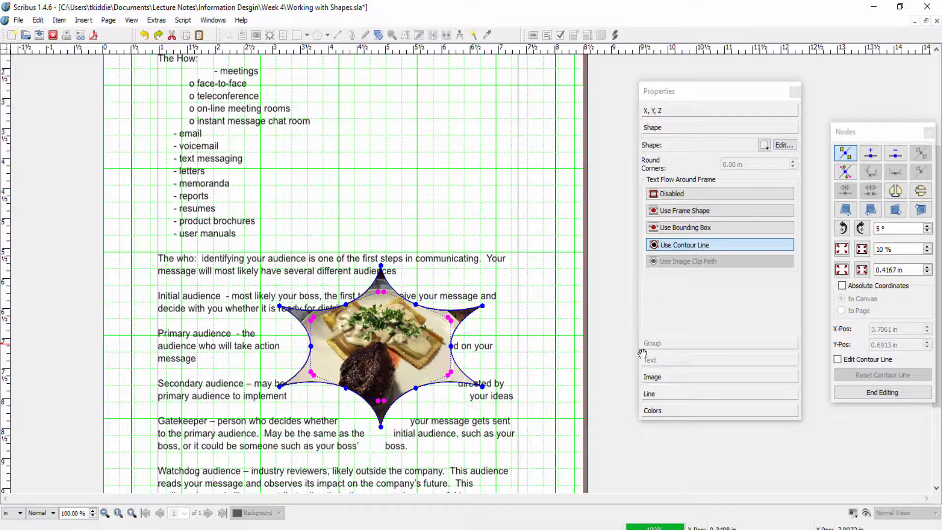
# Turn on Edit Contour Line and pull the contour nodes on the star's right side outward, well beyond the image
pyautogui.click(685, 244)
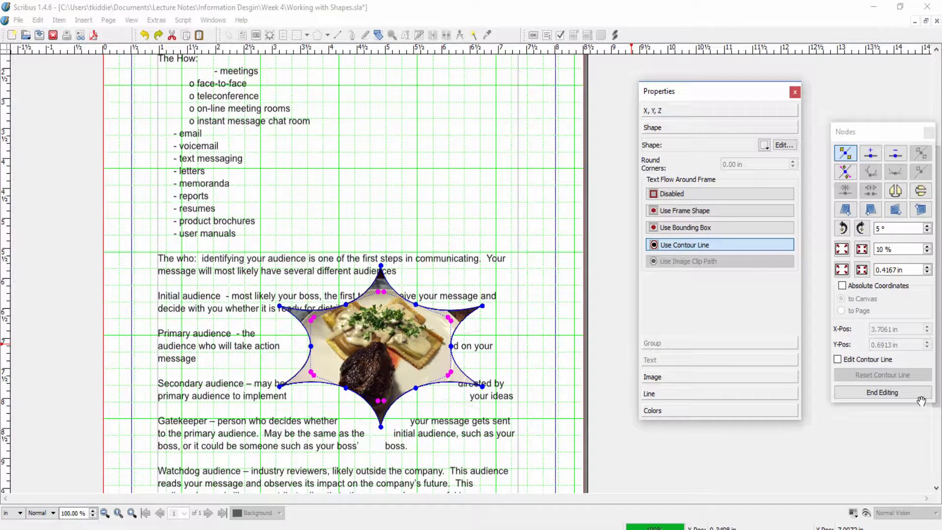
pyautogui.click(837, 359)
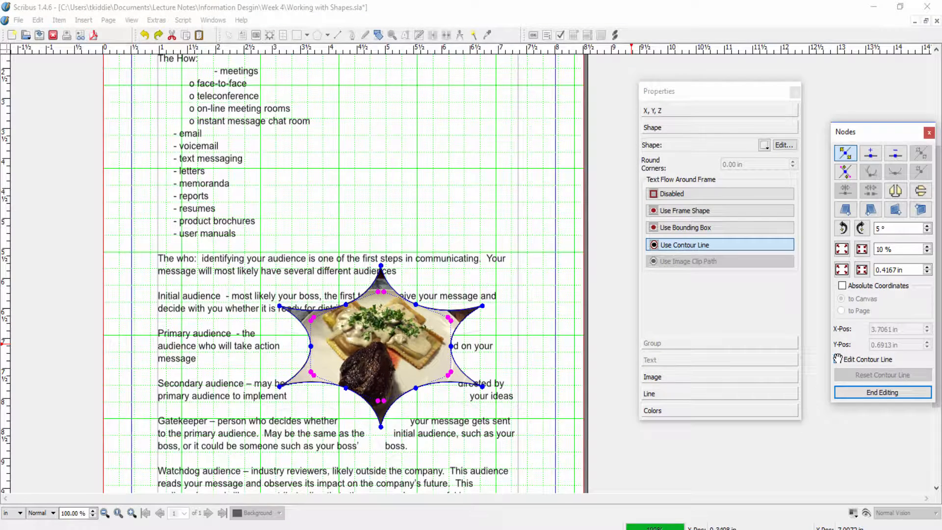
pyautogui.click(838, 358)
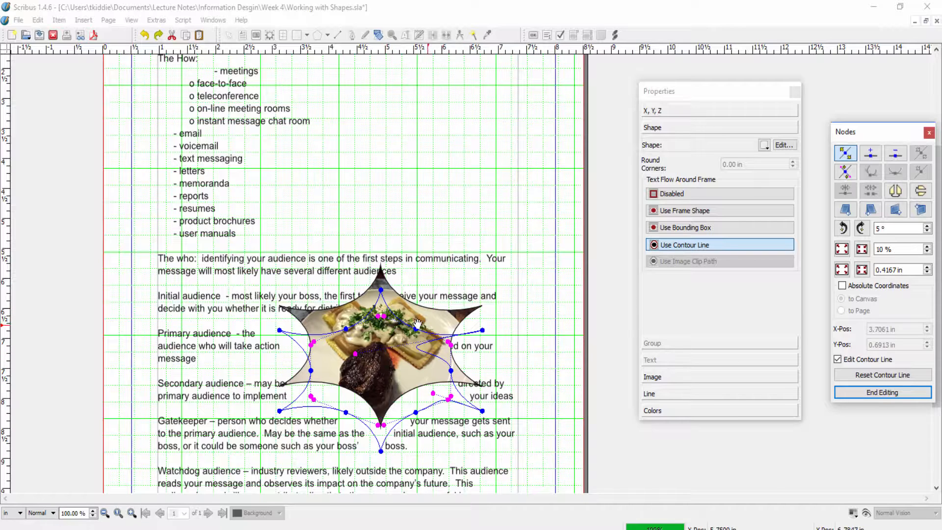
pyautogui.moveTo(415, 327); pyautogui.dragTo(526, 287)
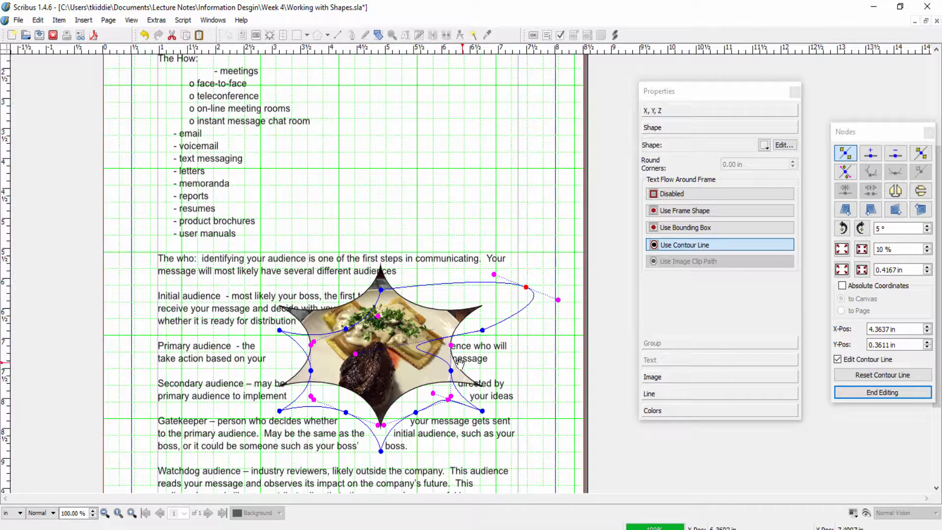
pyautogui.moveTo(450, 366); pyautogui.dragTo(549, 363)
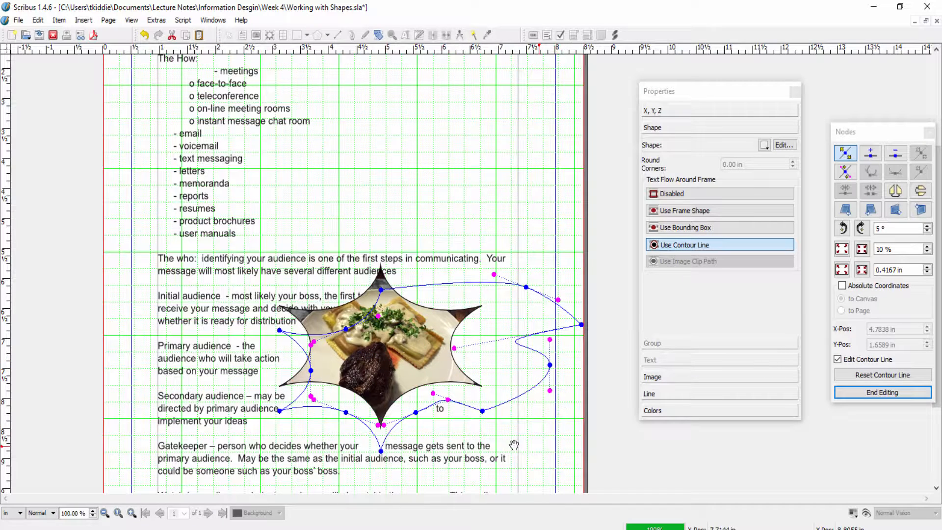
# Pull the contour line's lower-right nodes outward, shift its top node up and right, and end the contour editing
pyautogui.moveTo(415, 409); pyautogui.dragTo(543, 443)
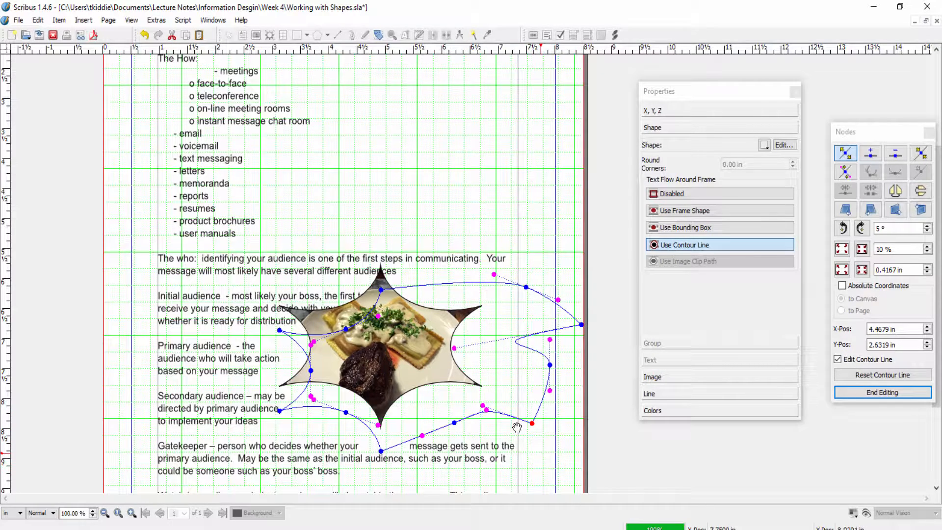
pyautogui.click(385, 289)
pyautogui.moveTo(387, 286); pyautogui.dragTo(402, 272)
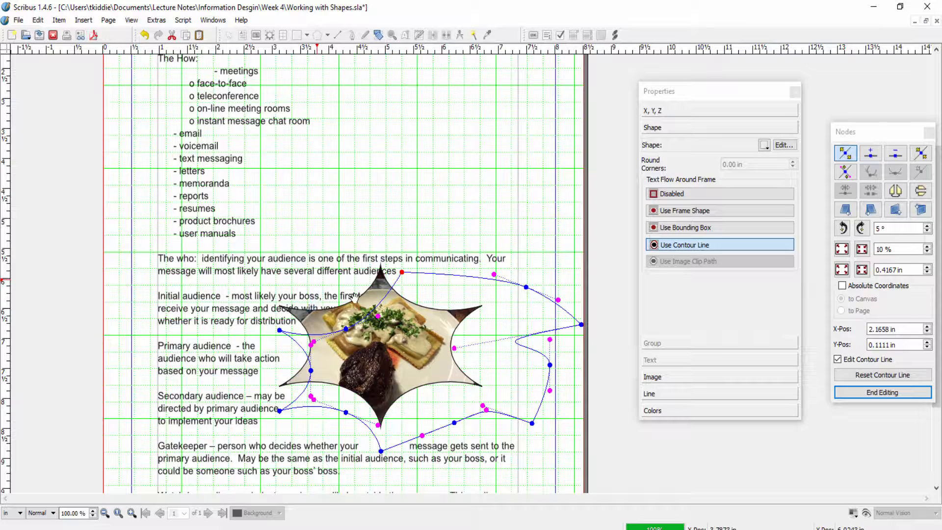
pyautogui.click(308, 309)
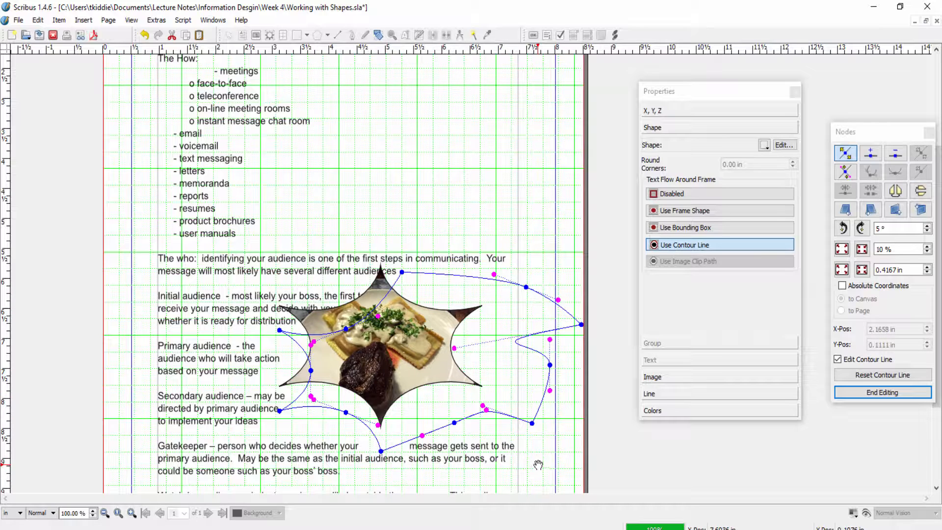
pyautogui.click(885, 391)
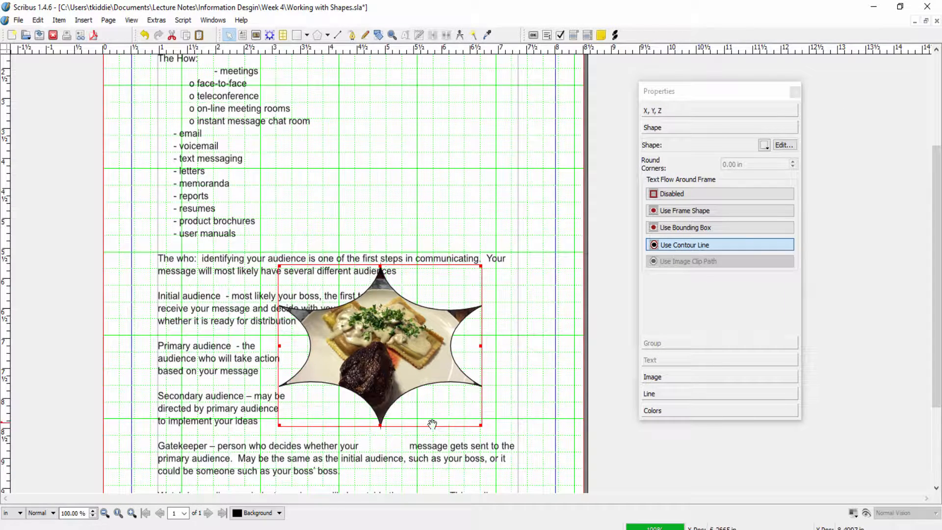
# Move the star image right to the text column's right edge with Use Contour Line as its text flow
pyautogui.moveTo(379, 353); pyautogui.dragTo(452, 359)
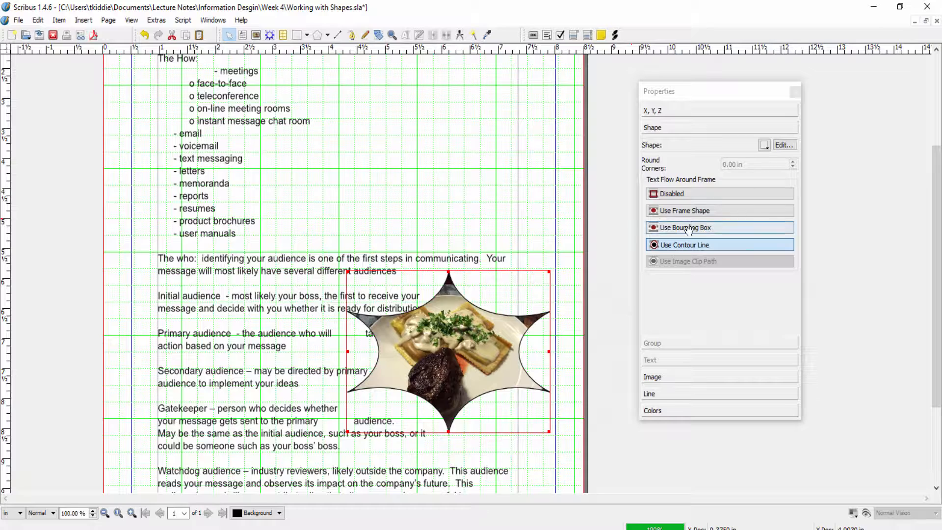
pyautogui.click(697, 245)
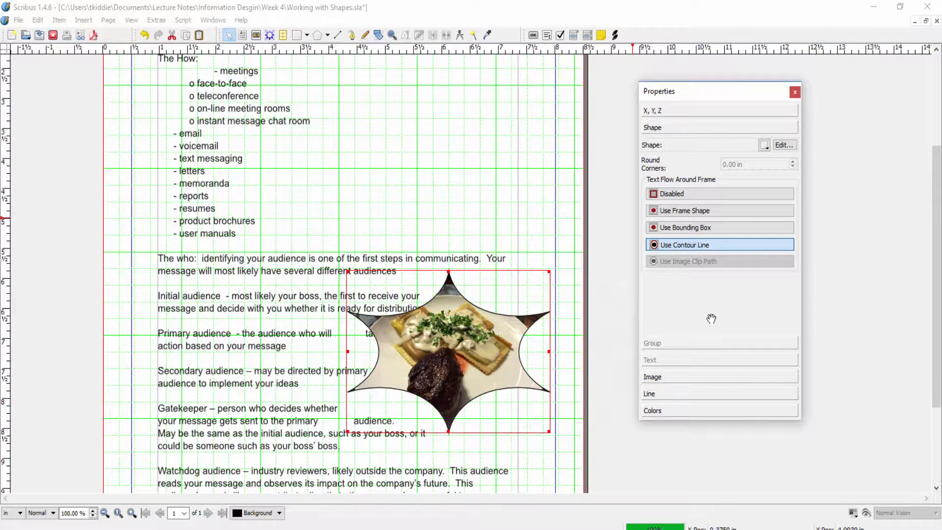
# Edit the star's contour line again, pulling its upper-left and left nodes outward and its lower-right node down, and end editing
pyautogui.click(783, 146)
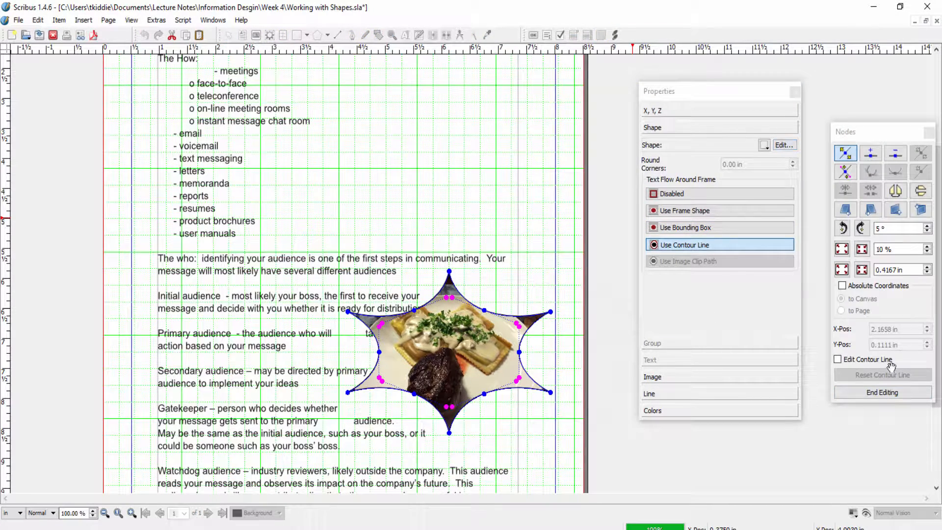
pyautogui.click(837, 359)
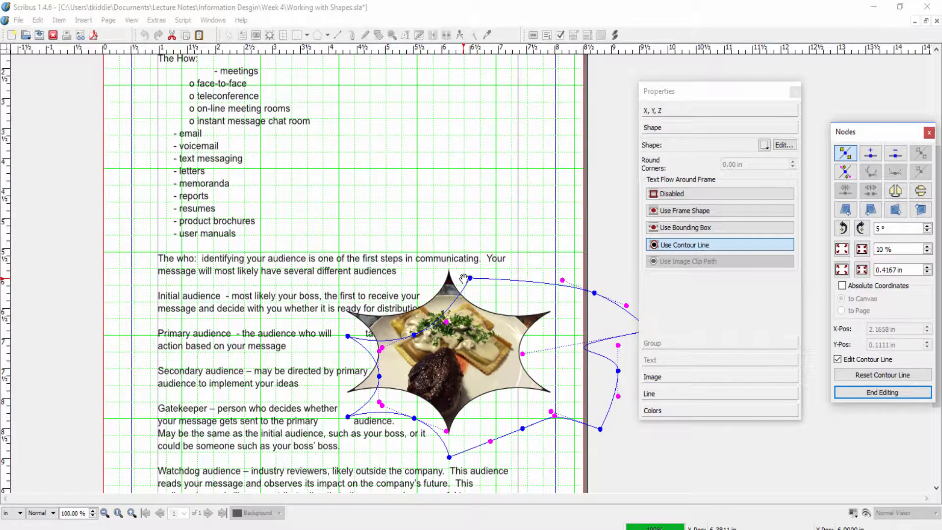
pyautogui.moveTo(469, 275); pyautogui.dragTo(435, 258)
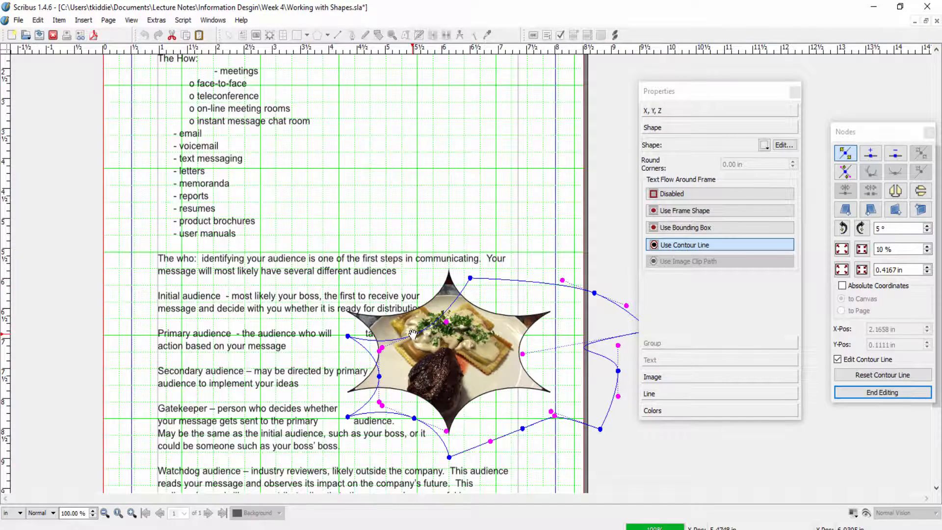
pyautogui.moveTo(412, 333); pyautogui.dragTo(421, 277)
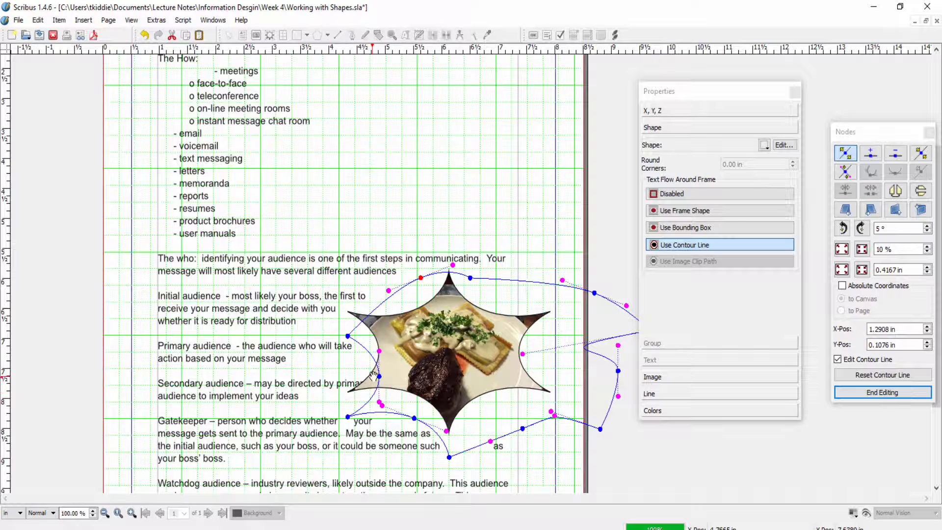
pyautogui.moveTo(377, 373); pyautogui.dragTo(356, 374)
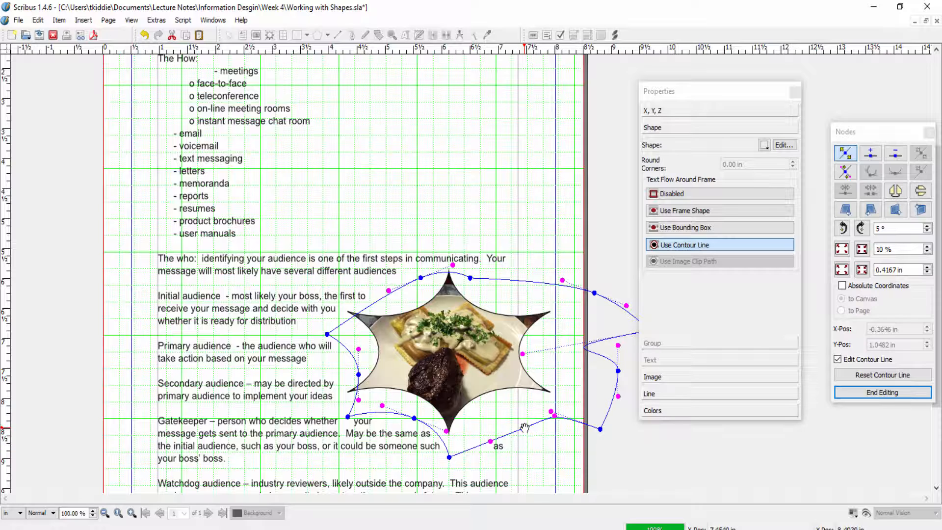
pyautogui.moveTo(525, 428); pyautogui.dragTo(533, 447)
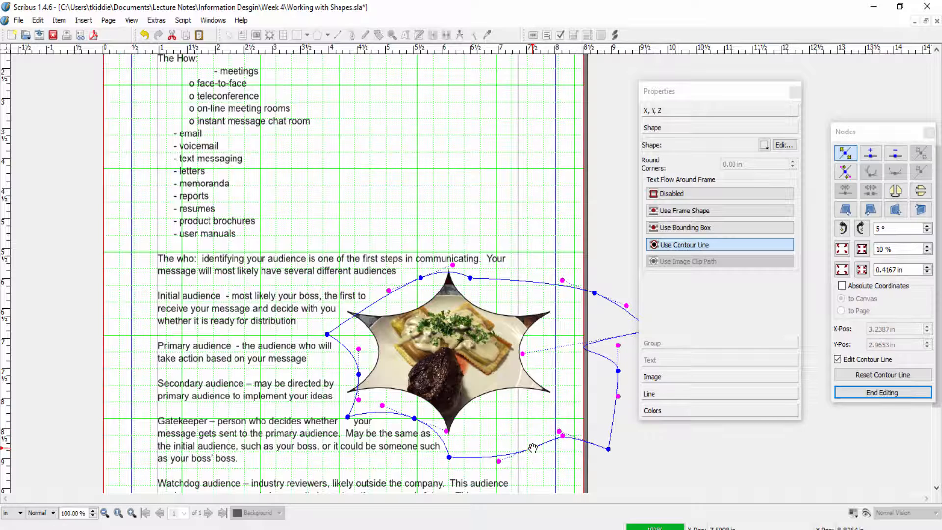
pyautogui.click(887, 391)
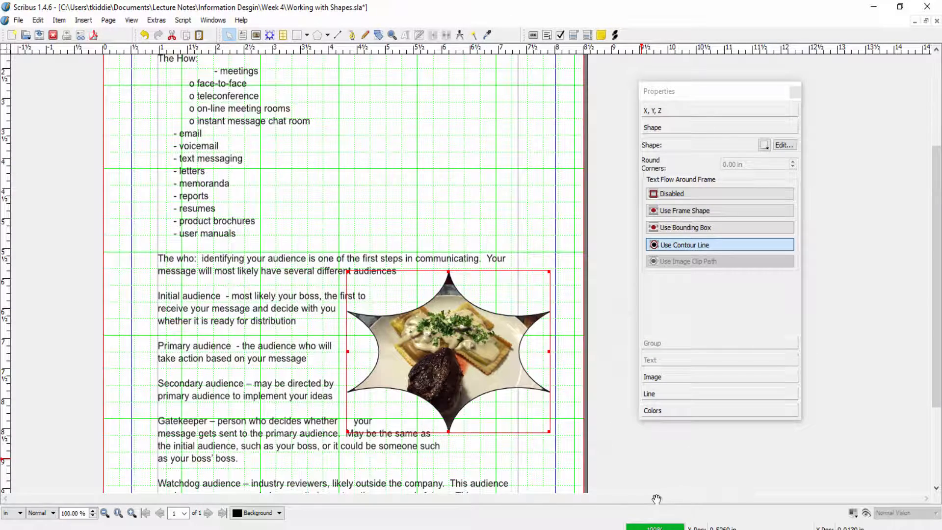
# Shrink the star image from its lower-right corner to roughly four-fifths of its width, and select the text frame behind it
pyautogui.click(514, 449)
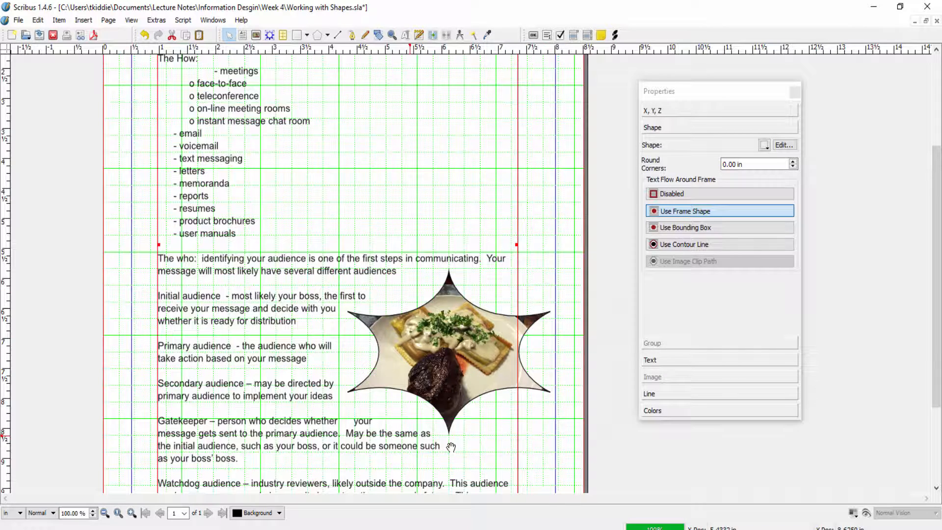
pyautogui.click(469, 335)
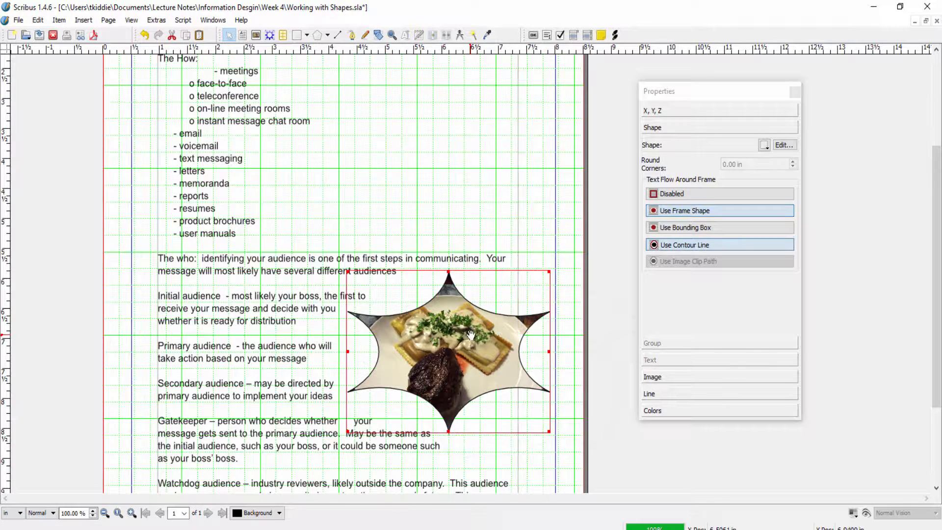
pyautogui.moveTo(549, 433); pyautogui.dragTo(506, 404)
pyautogui.click(550, 438)
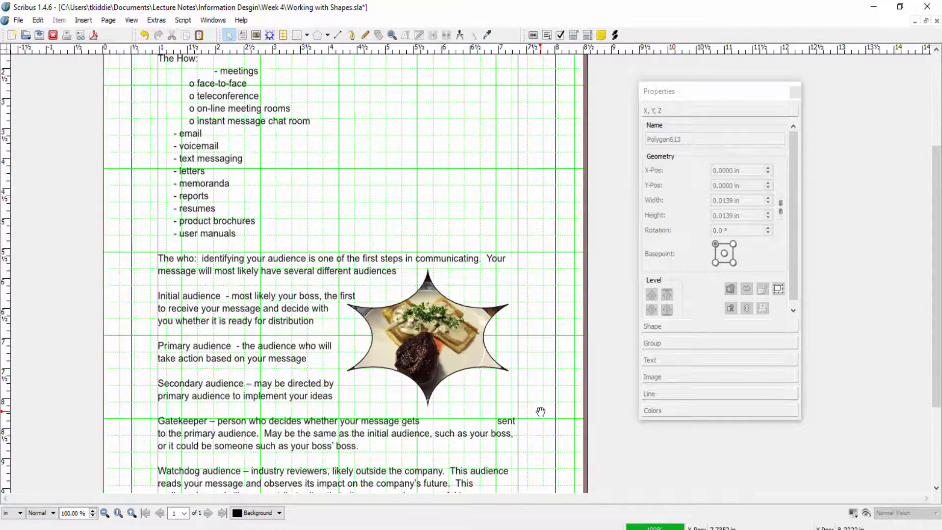
pyautogui.click(464, 420)
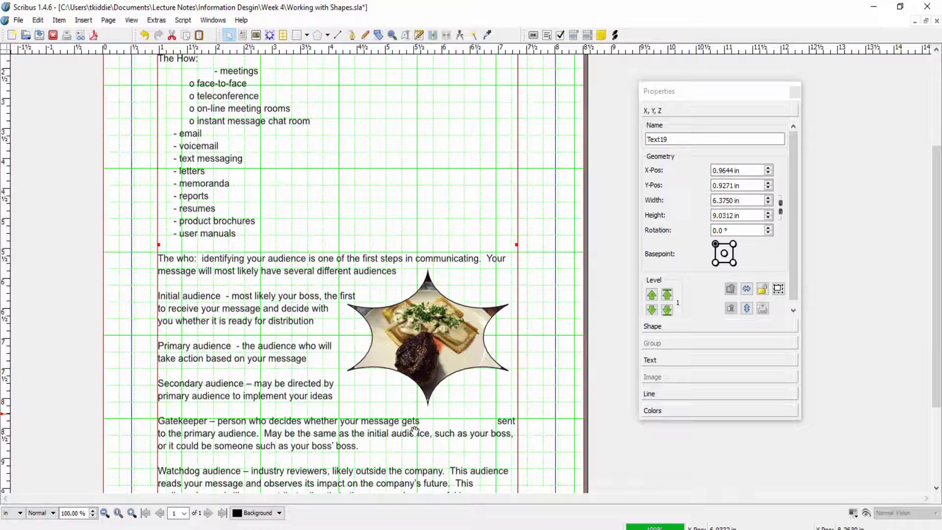